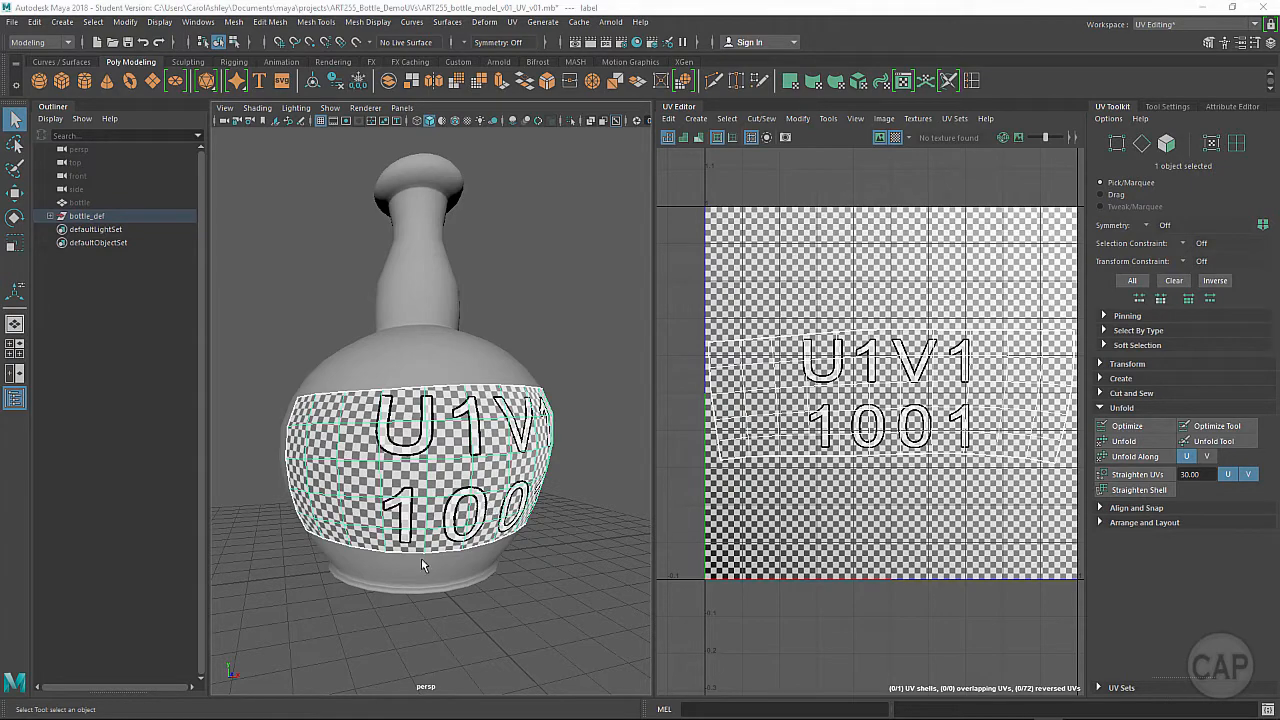
- Switch to the Maya Classic workspace and return to the UV Editing workspace
{"action": "mouse_move", "coordinate": [333, 622]}
{"action": "left_mouse_down", "text": "alt"}
{"action": "mouse_move", "coordinate": [405, 612]}
{"action": "mouse_move", "coordinate": [350, 614]}
{"action": "left_mouse_up", "text": "alt"}
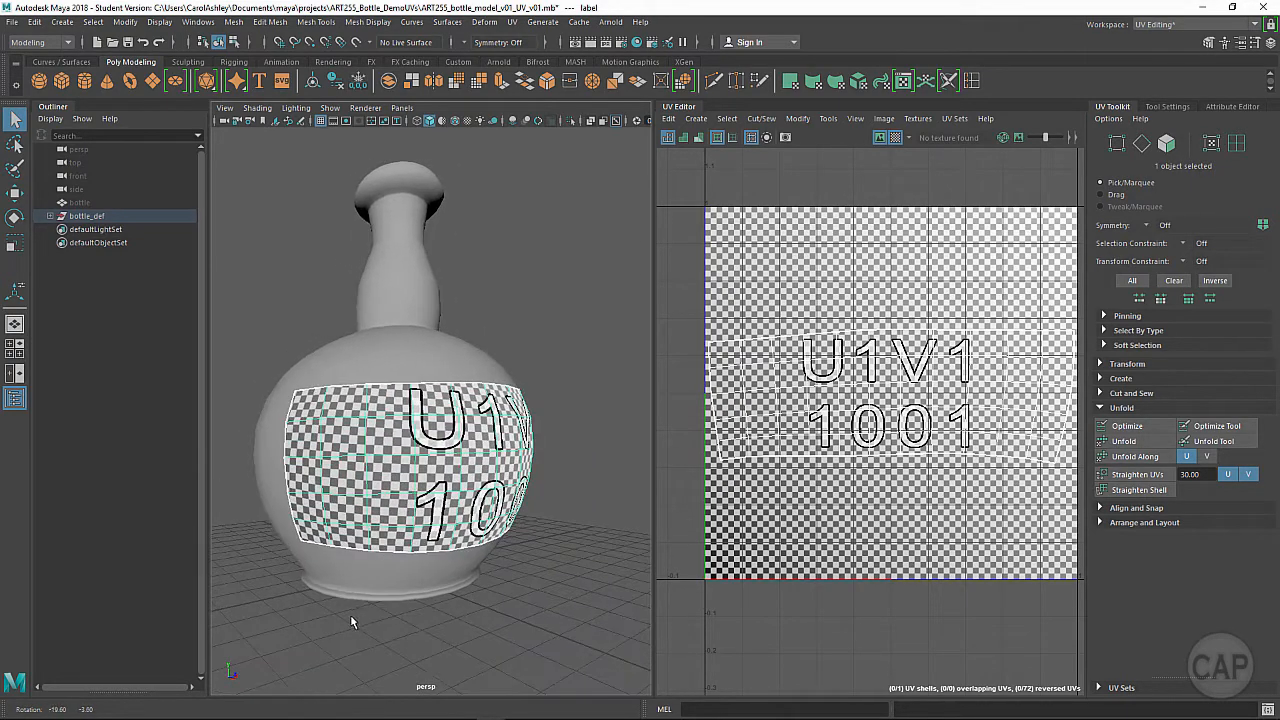
{"action": "right_click_drag", "start_coordinate": [362, 612], "coordinate": [451, 584], "text": "alt"}
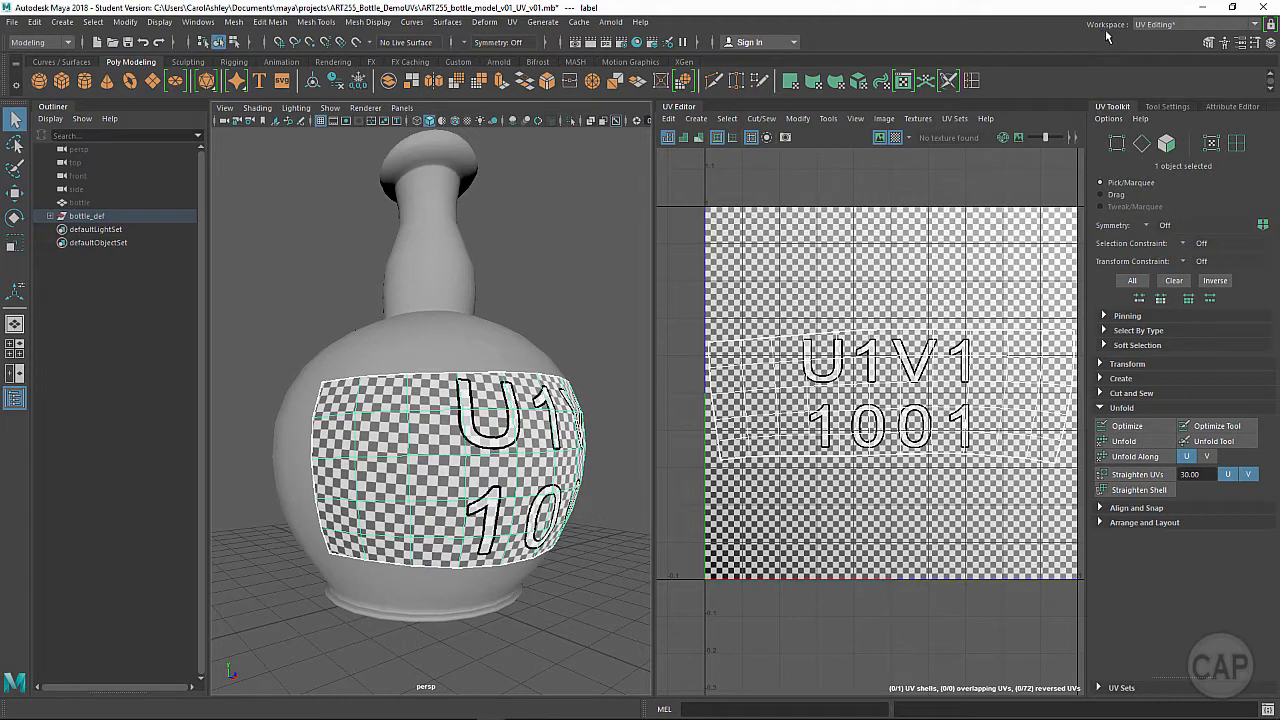
{"action": "left_click", "coordinate": [1170, 30]}
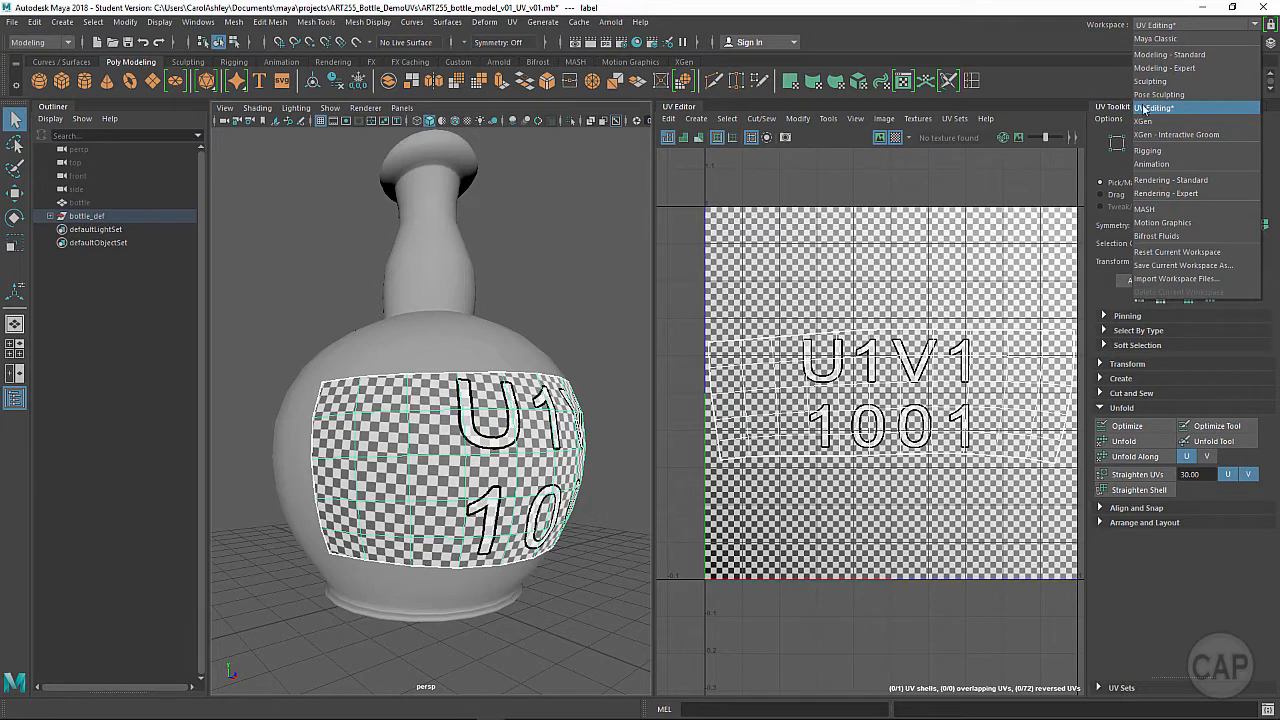
{"action": "left_click", "coordinate": [1182, 41]}
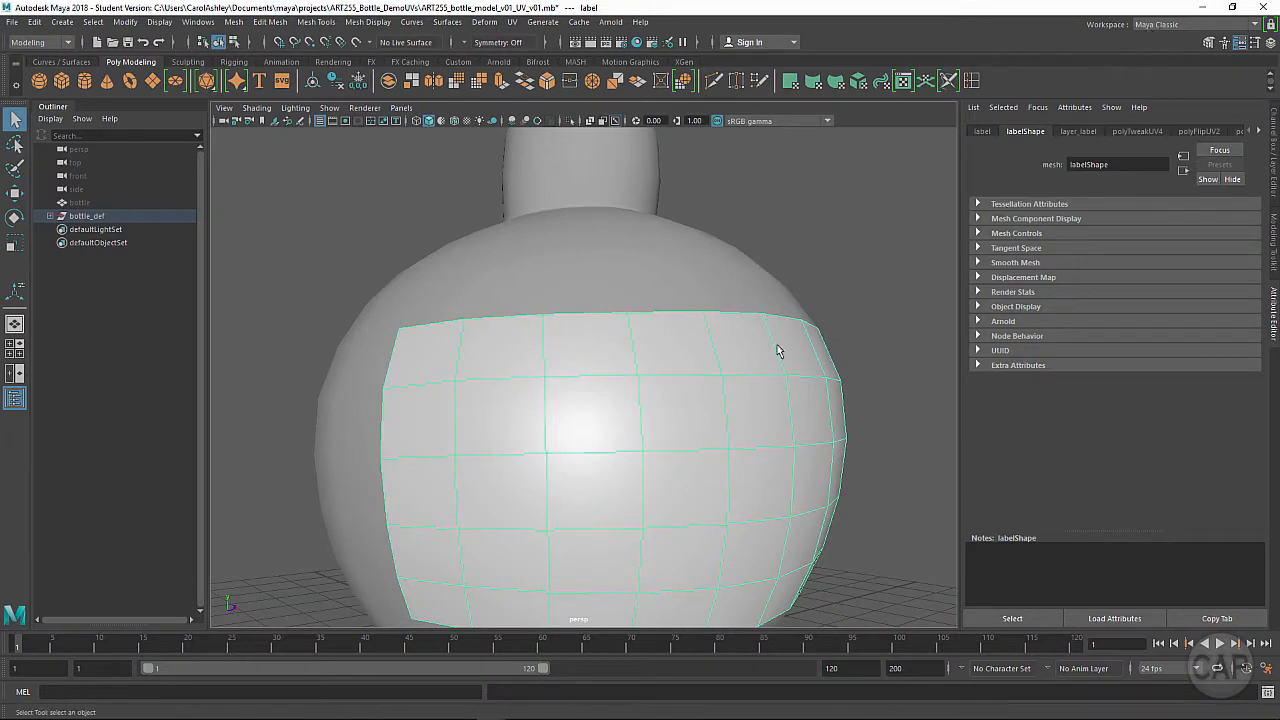
{"action": "left_click", "coordinate": [1164, 24]}
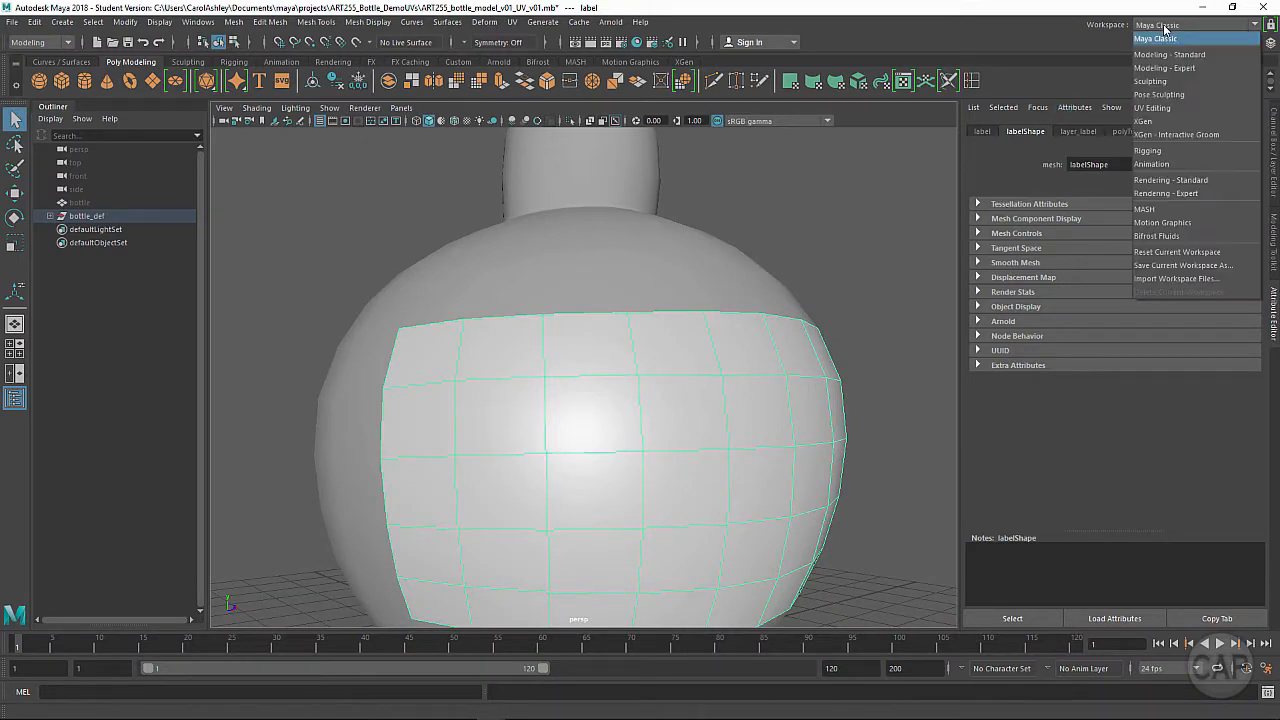
{"action": "left_click", "coordinate": [1182, 108]}
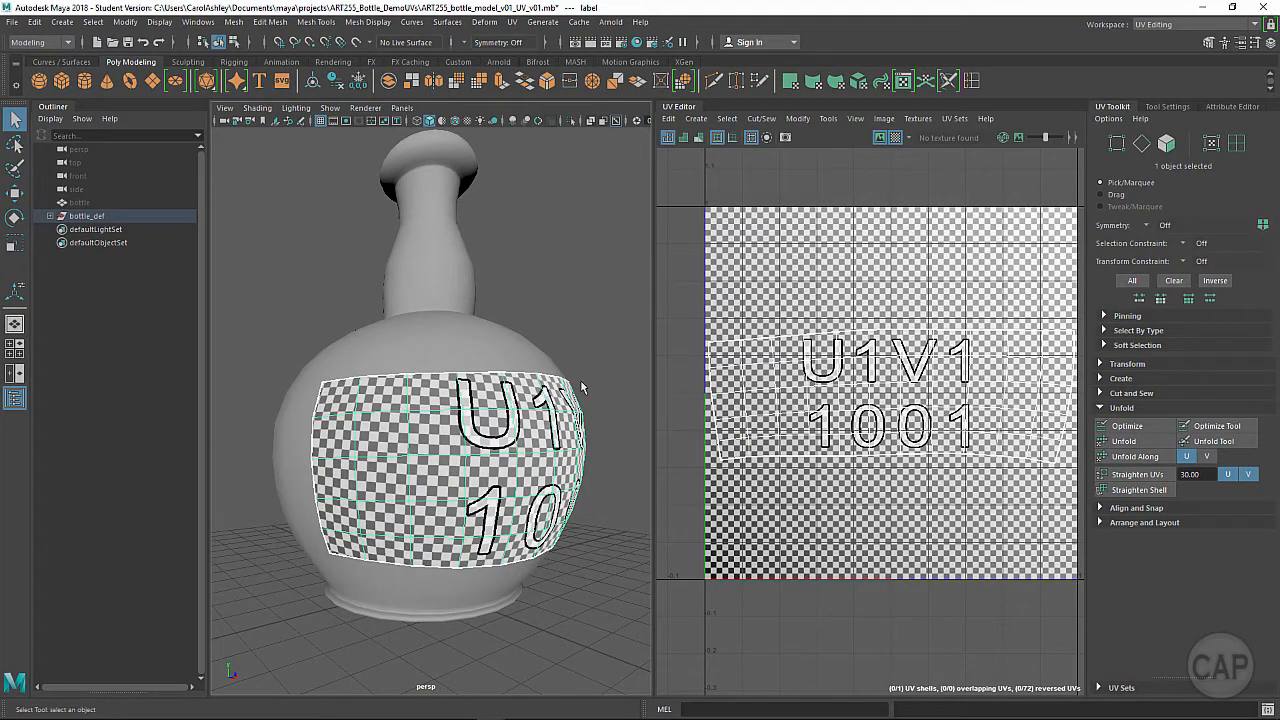
- Hide the Outliner to enlarge the perspective view of the bottle, and show the Outliner again
{"action": "left_click", "coordinate": [15, 398]}
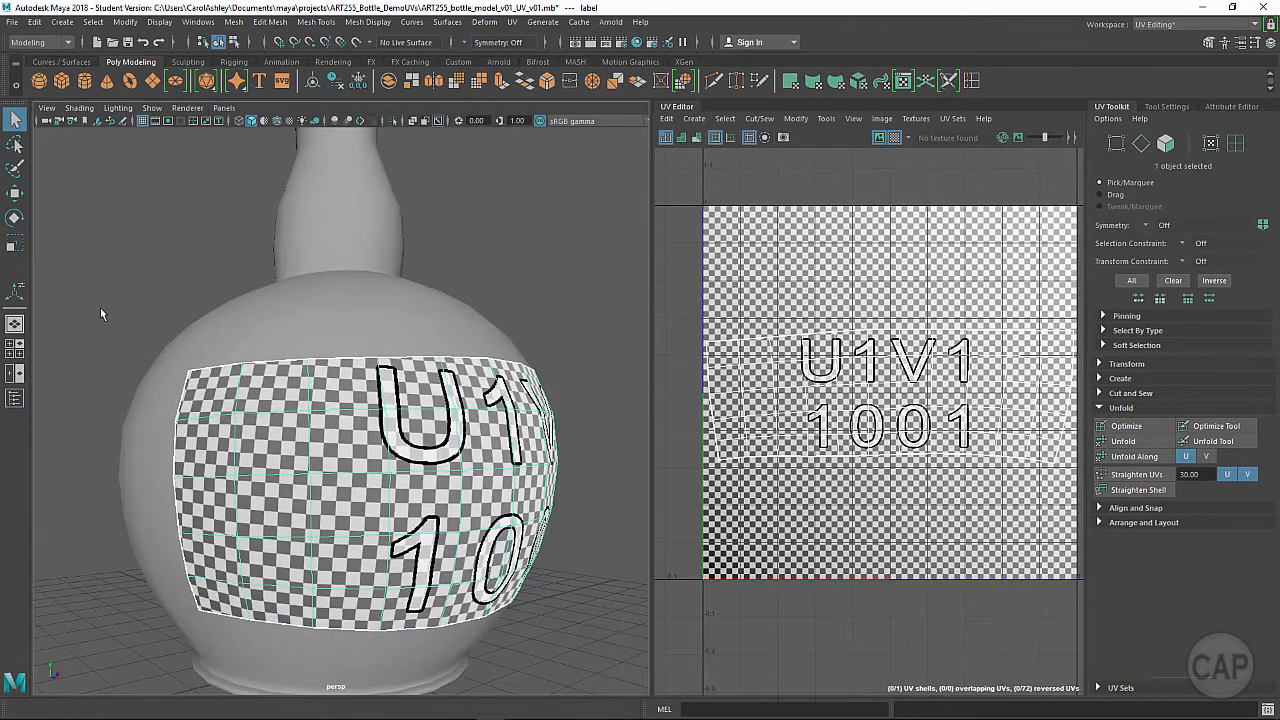
{"action": "scroll", "coordinate": [546, 407], "scroll_direction": "down", "scroll_amount": 4}
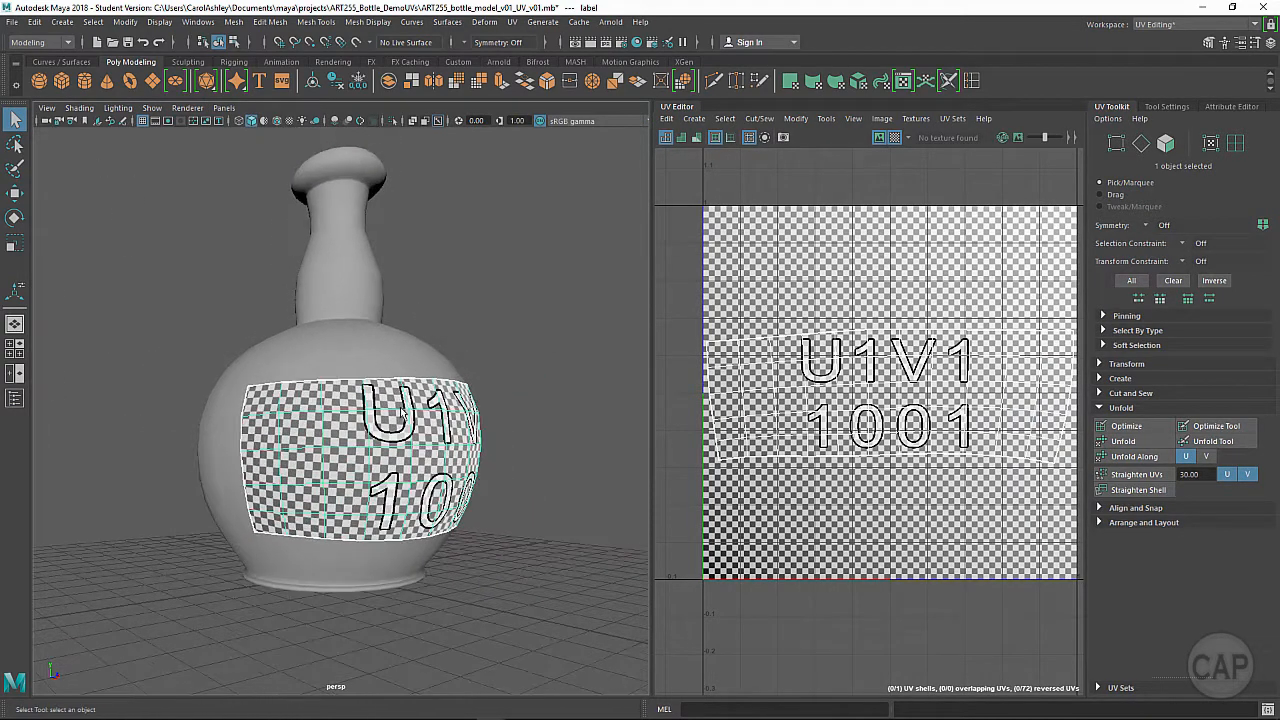
{"action": "scroll", "coordinate": [402, 413], "scroll_direction": "down", "scroll_amount": 2}
{"action": "left_click", "coordinate": [15, 398]}
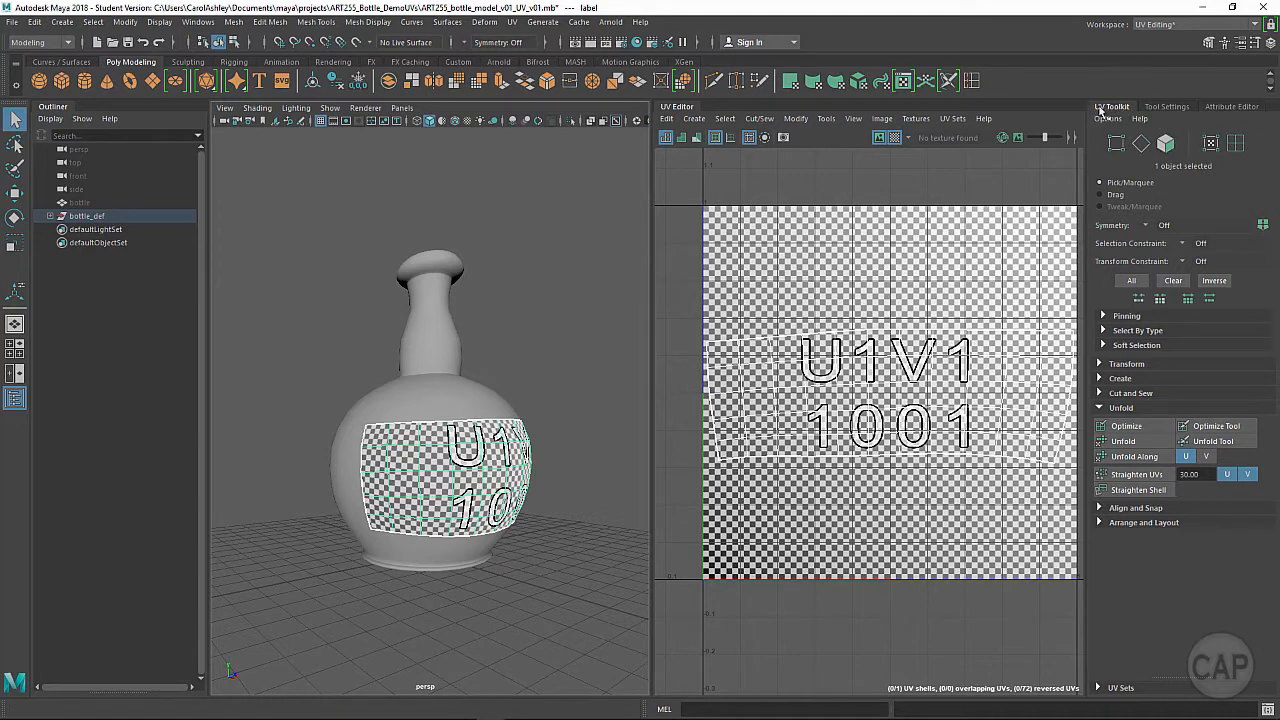
- View the Tool Settings and the label's attributes, and return to the UV Toolkit
{"action": "left_click", "coordinate": [1166, 106]}
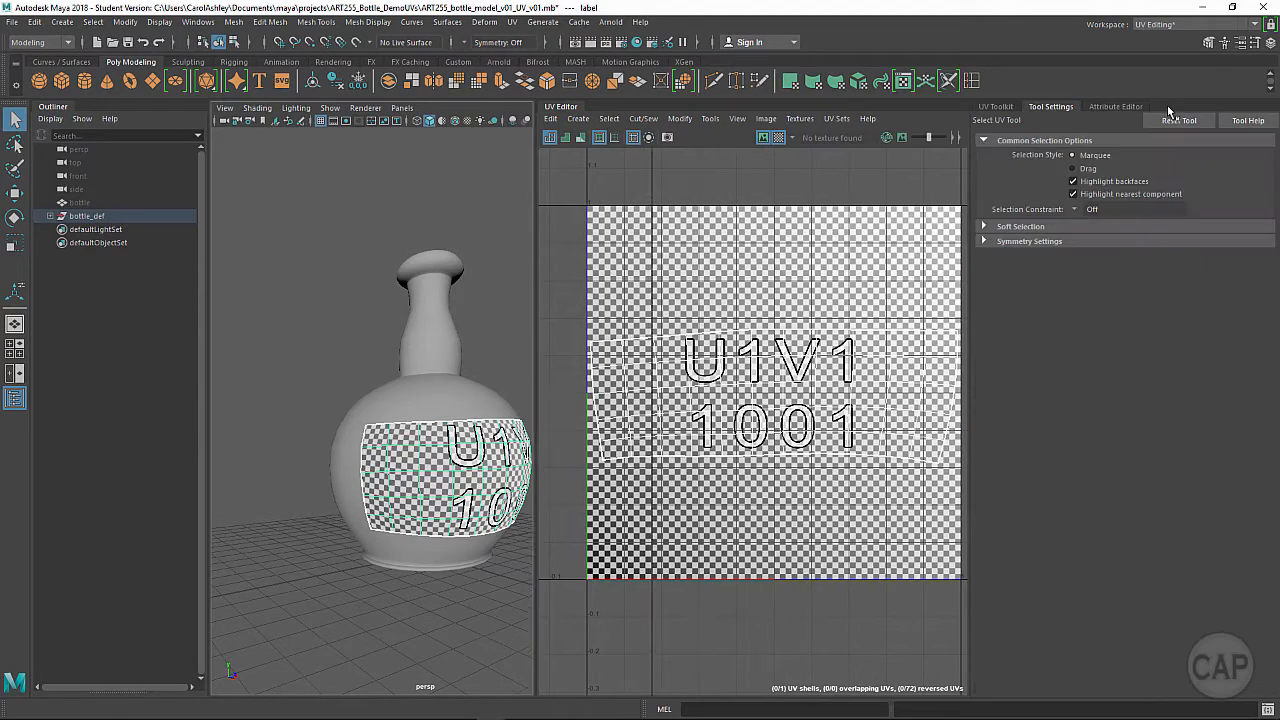
{"action": "left_click", "coordinate": [1137, 107]}
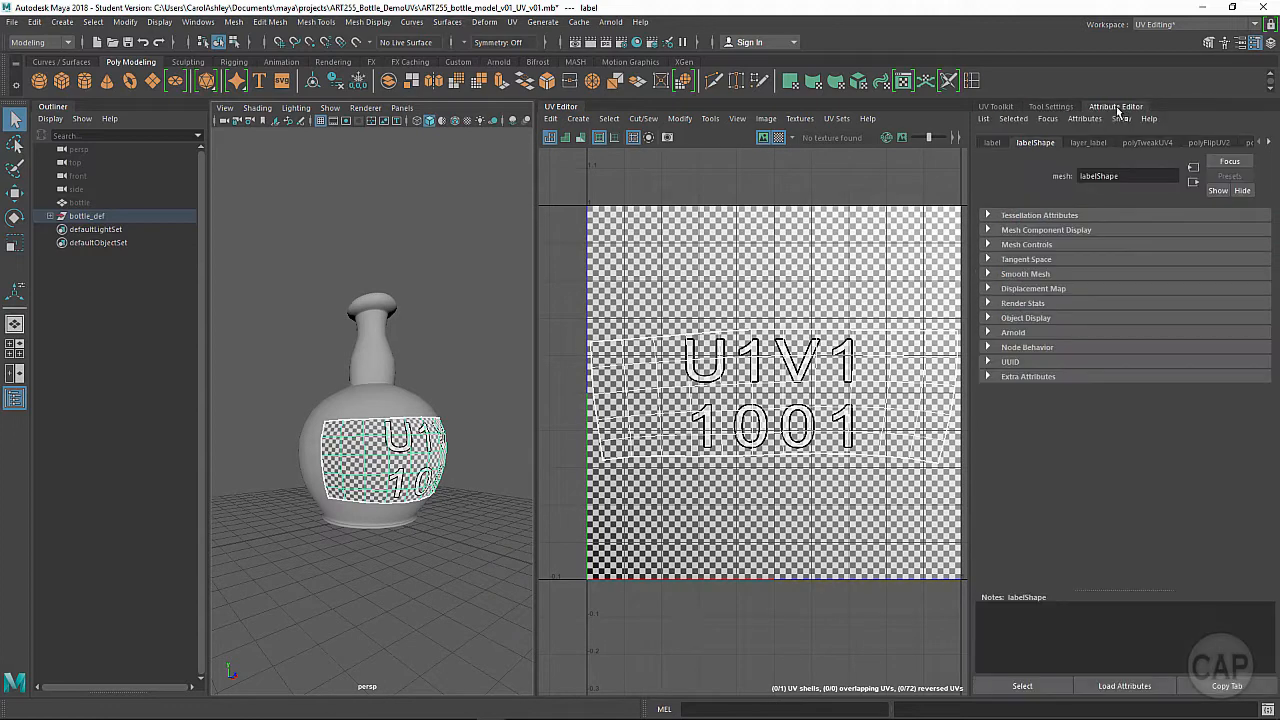
{"action": "left_click", "coordinate": [996, 107]}
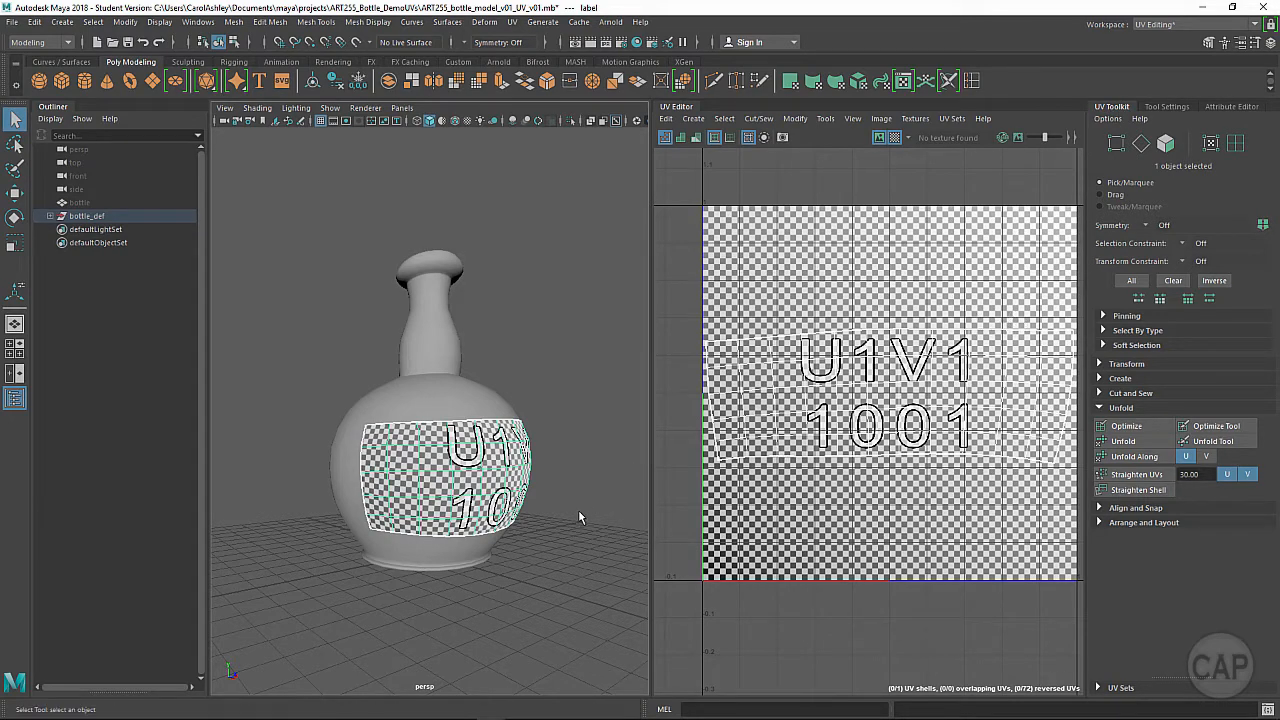
- Examine the checker pattern on the label from the front and both sides, including a close-up of its squares
{"action": "left_click_drag", "start_coordinate": [513, 511], "coordinate": [450, 505], "text": "alt"}
{"action": "right_click_drag", "start_coordinate": [452, 503], "coordinate": [541, 511], "text": "alt"}
{"action": "middle_click_drag", "start_coordinate": [541, 511], "coordinate": [505, 475], "text": "alt"}
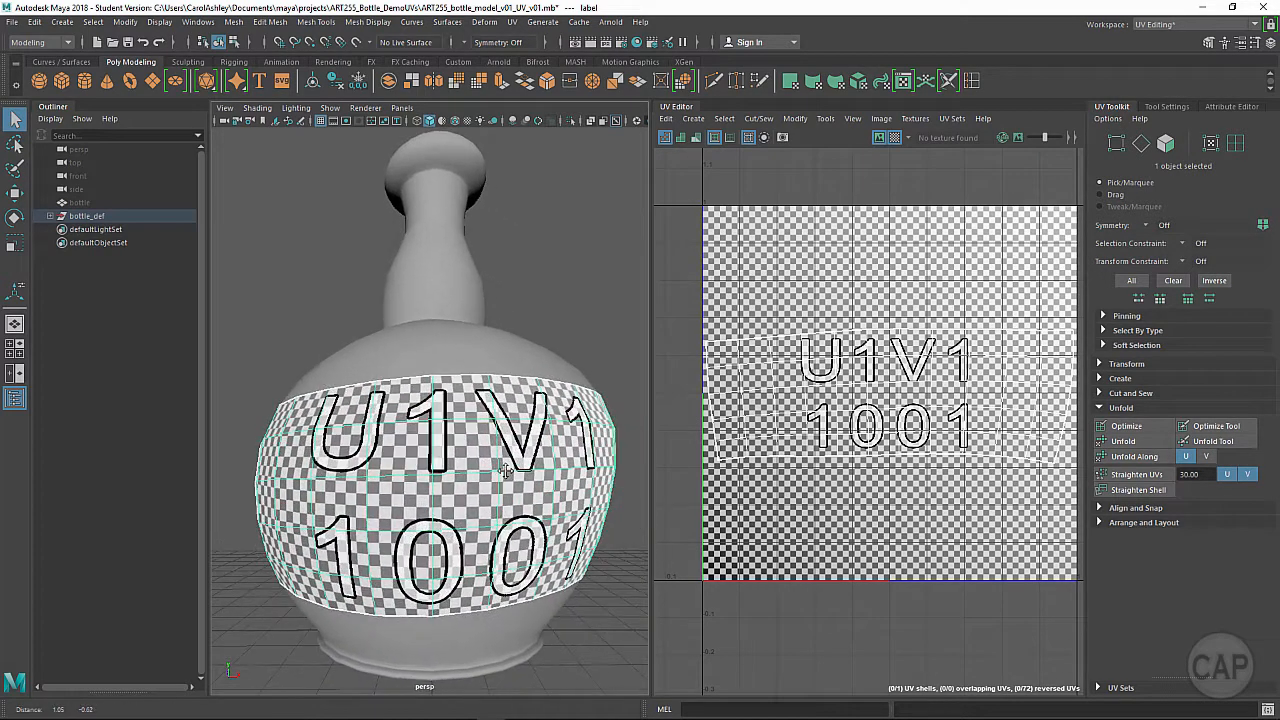
{"action": "left_click_drag", "start_coordinate": [505, 475], "coordinate": [452, 486], "text": "alt"}
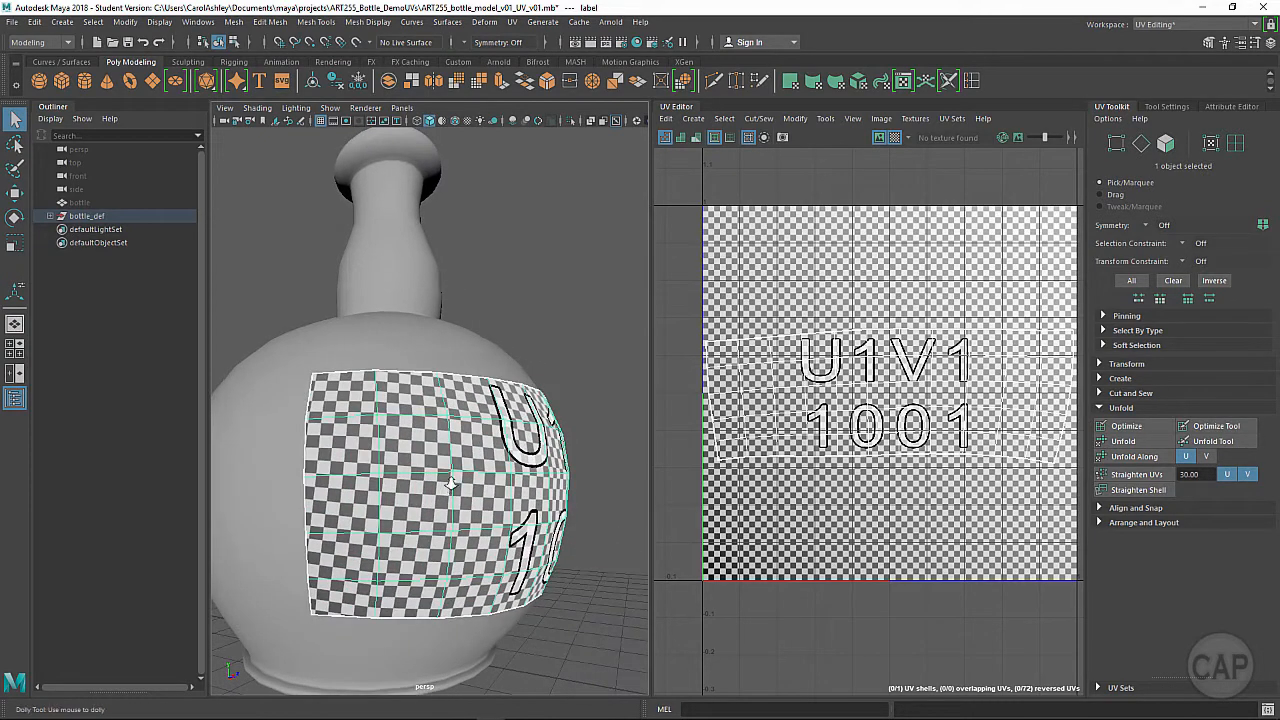
{"action": "right_click_drag", "start_coordinate": [452, 486], "coordinate": [480, 420], "text": "alt"}
{"action": "left_click_drag", "start_coordinate": [480, 420], "coordinate": [404, 528], "text": "alt"}
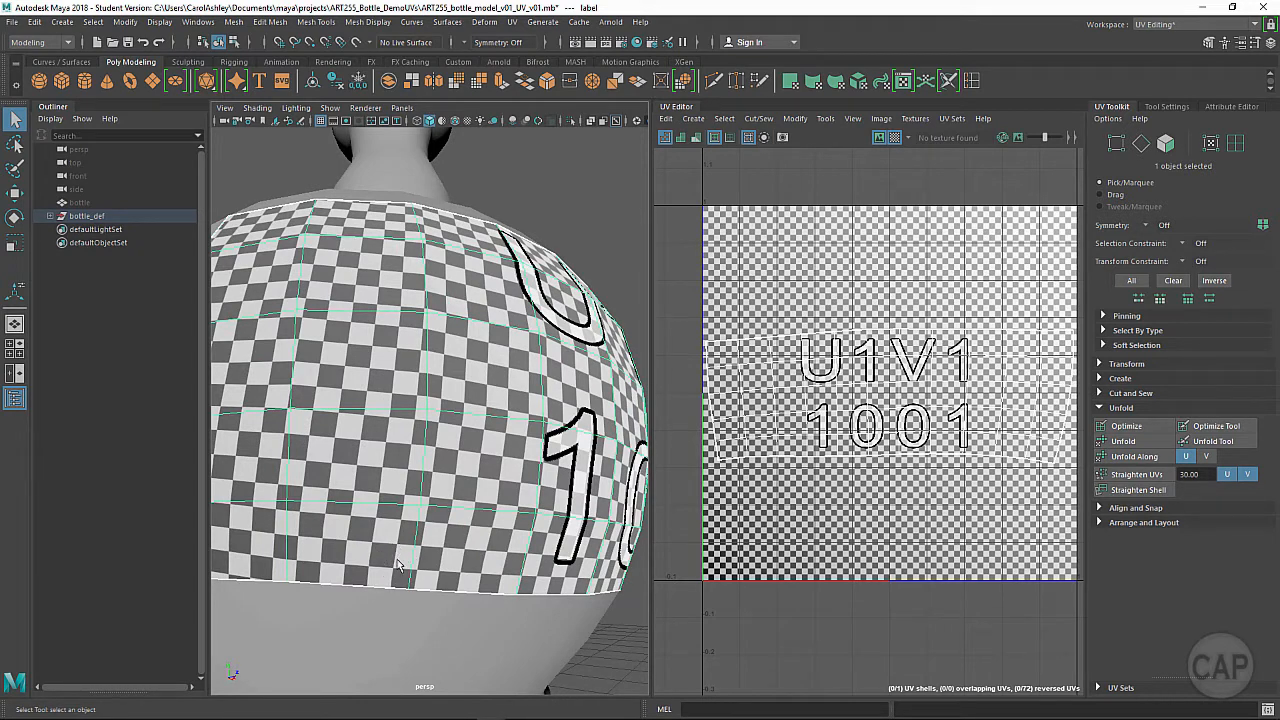
{"action": "left_click_drag", "start_coordinate": [487, 430], "coordinate": [562, 375], "text": "alt"}
{"action": "scroll", "coordinate": [521, 452], "scroll_direction": "down", "scroll_amount": 5}
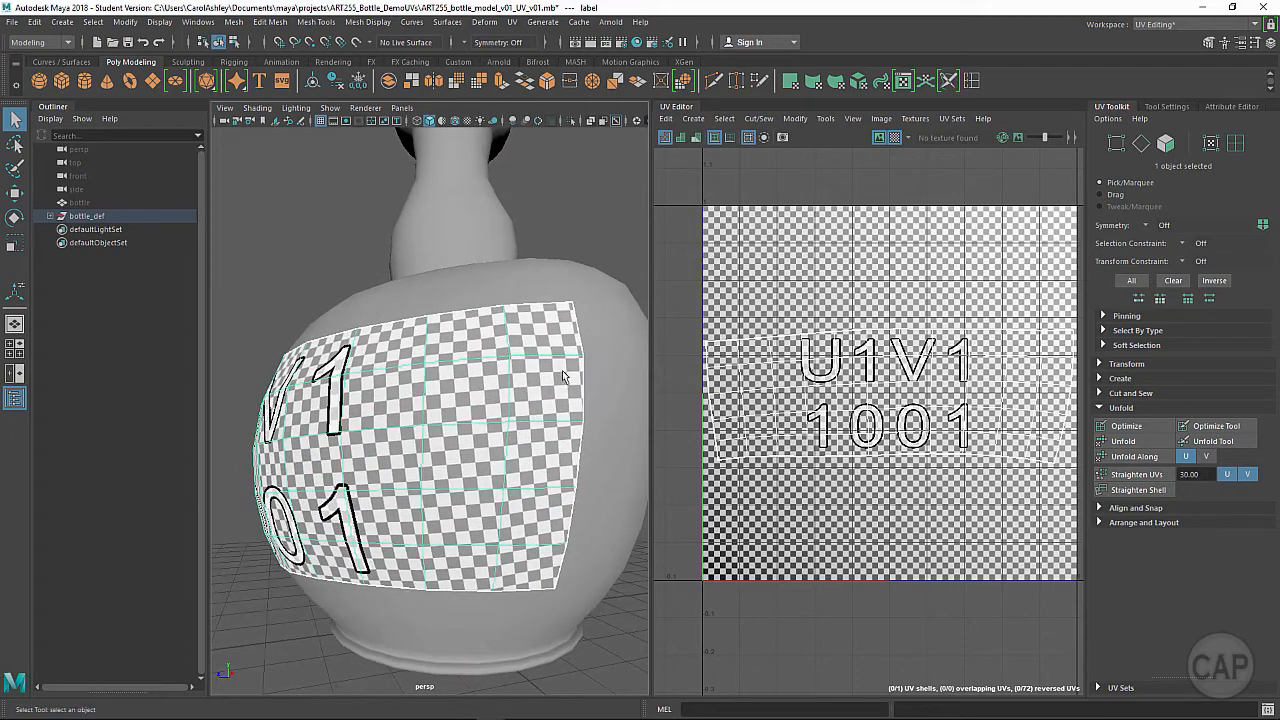
{"action": "left_click_drag", "start_coordinate": [425, 463], "coordinate": [462, 404], "text": "alt"}
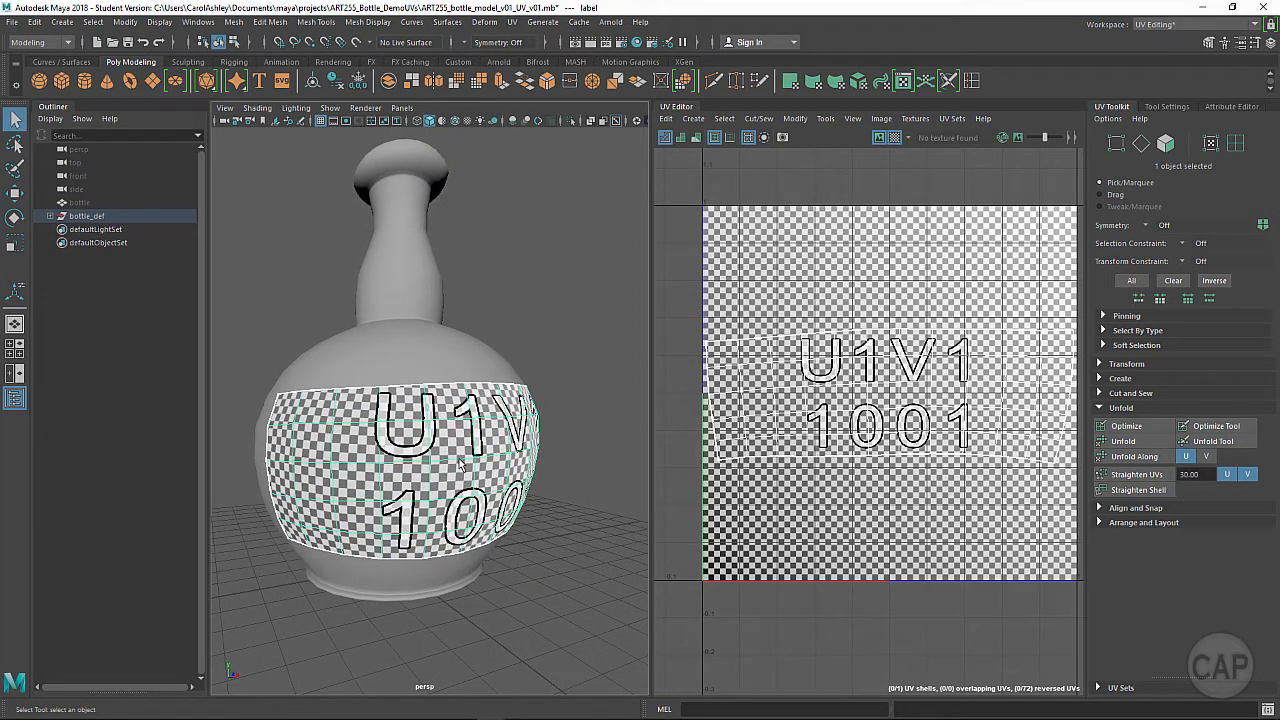
- Expand the bottle_def group and select its bottle mesh to inspect the checker pattern around the body and base
{"action": "left_click", "coordinate": [50, 216]}
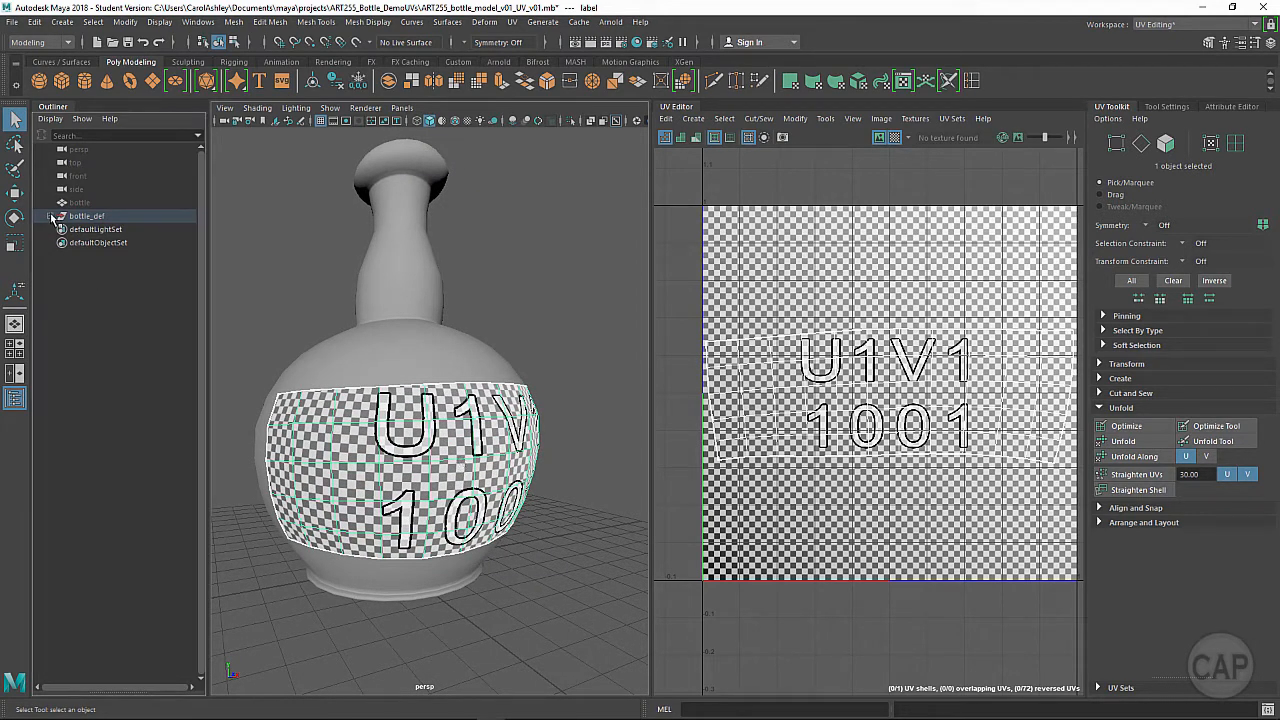
{"action": "left_click", "coordinate": [86, 242]}
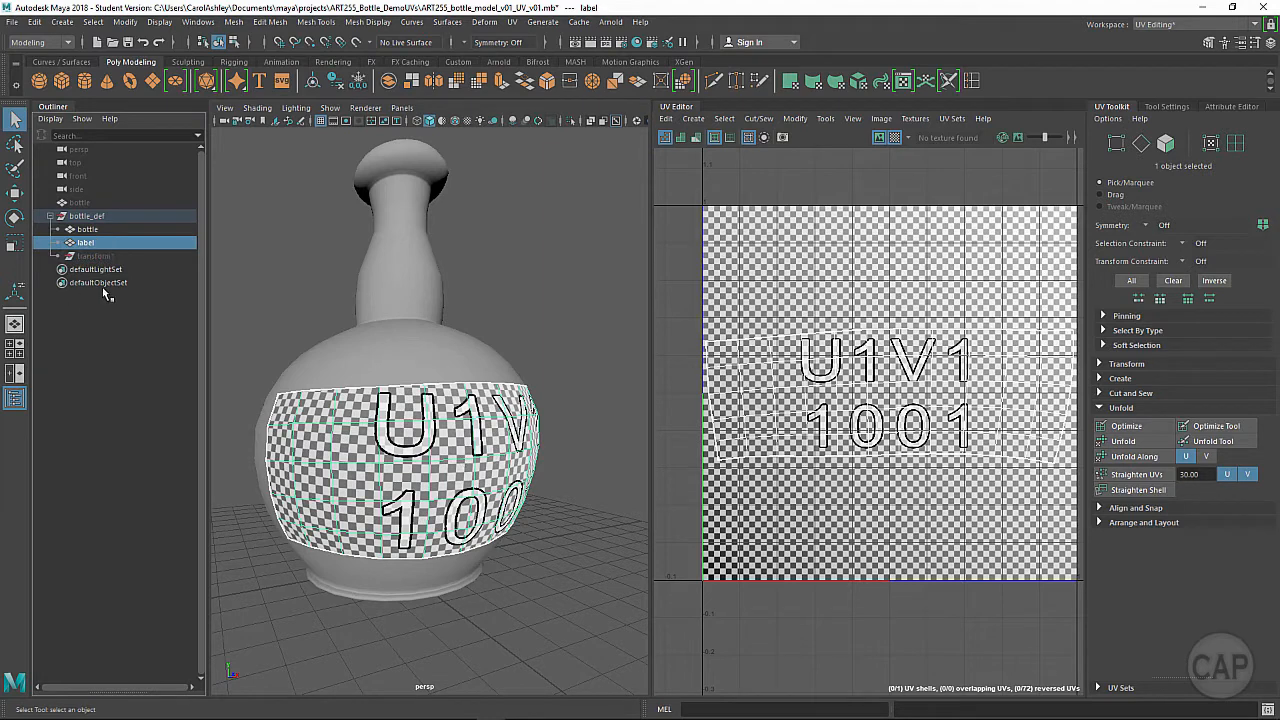
{"action": "left_click", "coordinate": [89, 229]}
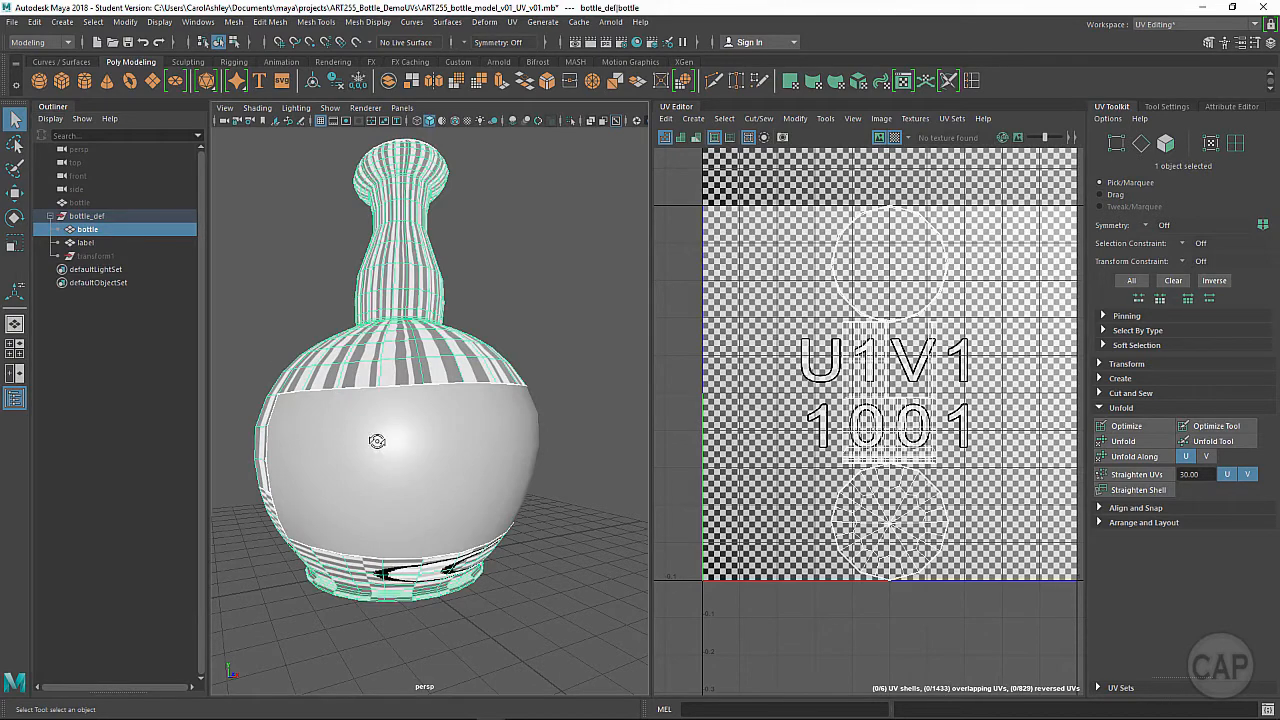
{"action": "left_click_drag", "start_coordinate": [376, 442], "coordinate": [518, 442], "text": "alt"}
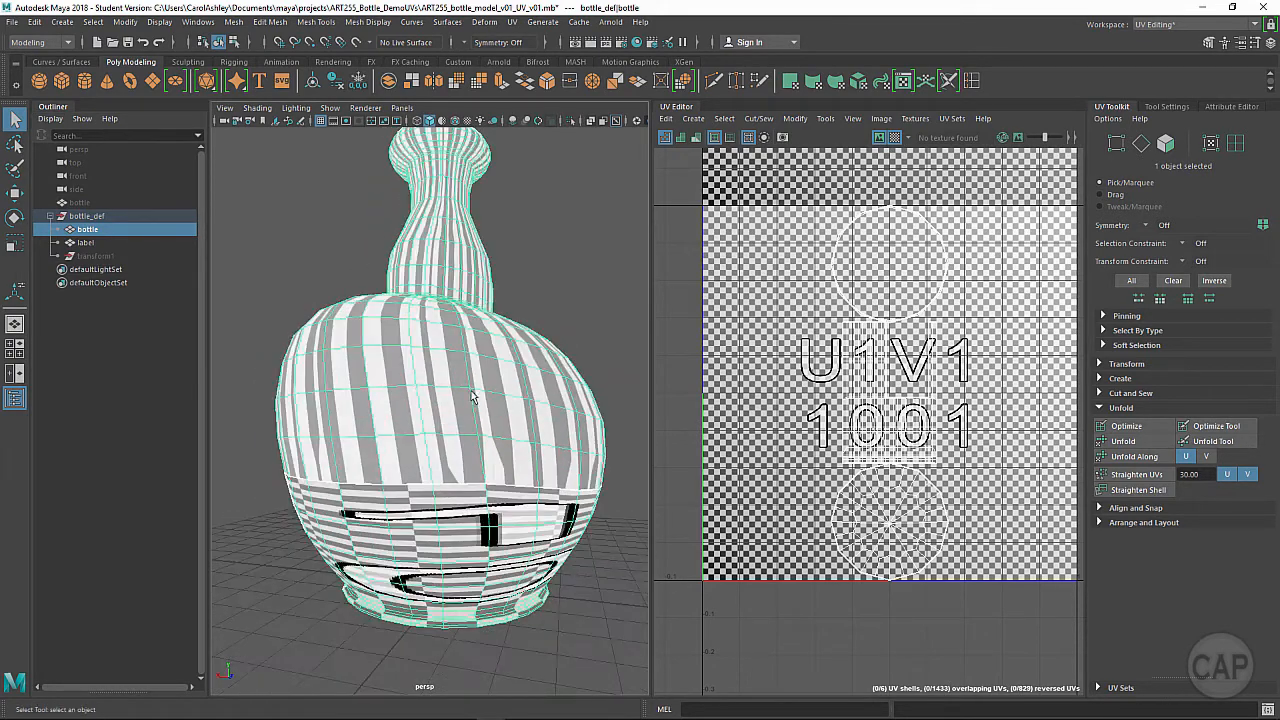
{"action": "left_click_drag", "start_coordinate": [487, 500], "coordinate": [498, 469], "text": "alt"}
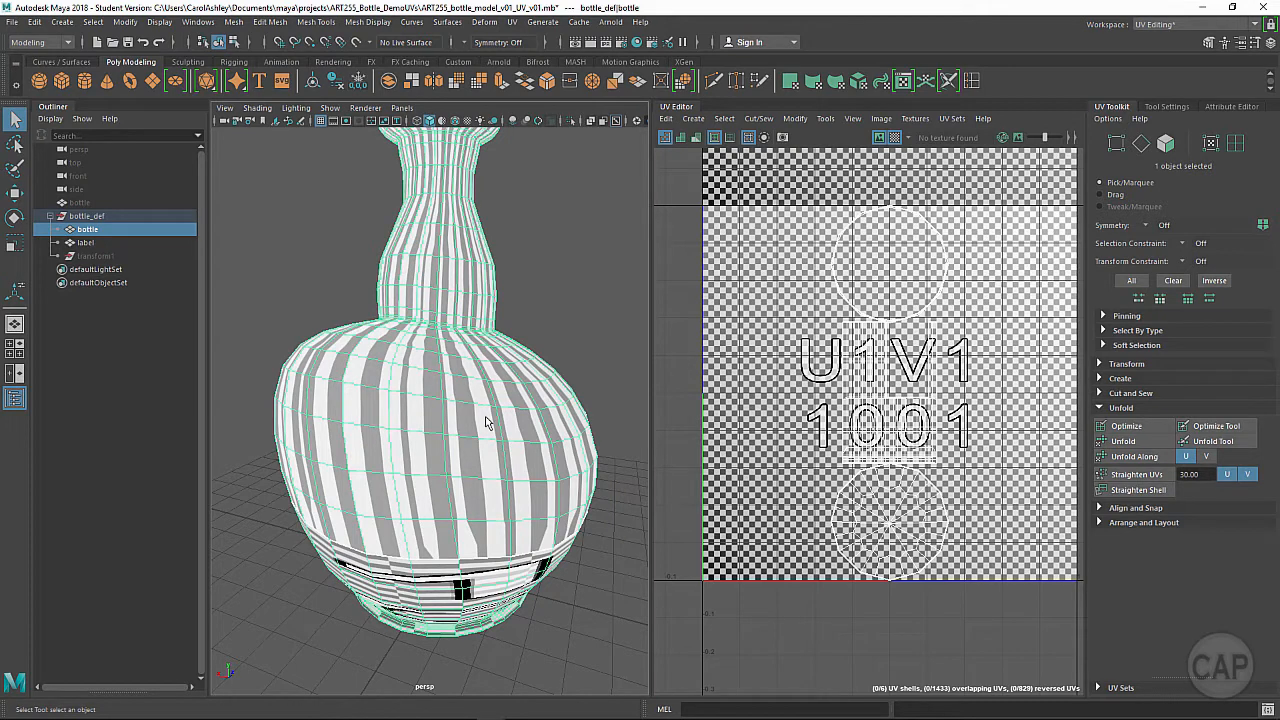
{"action": "left_click_drag", "start_coordinate": [480, 414], "coordinate": [476, 408], "text": "alt"}
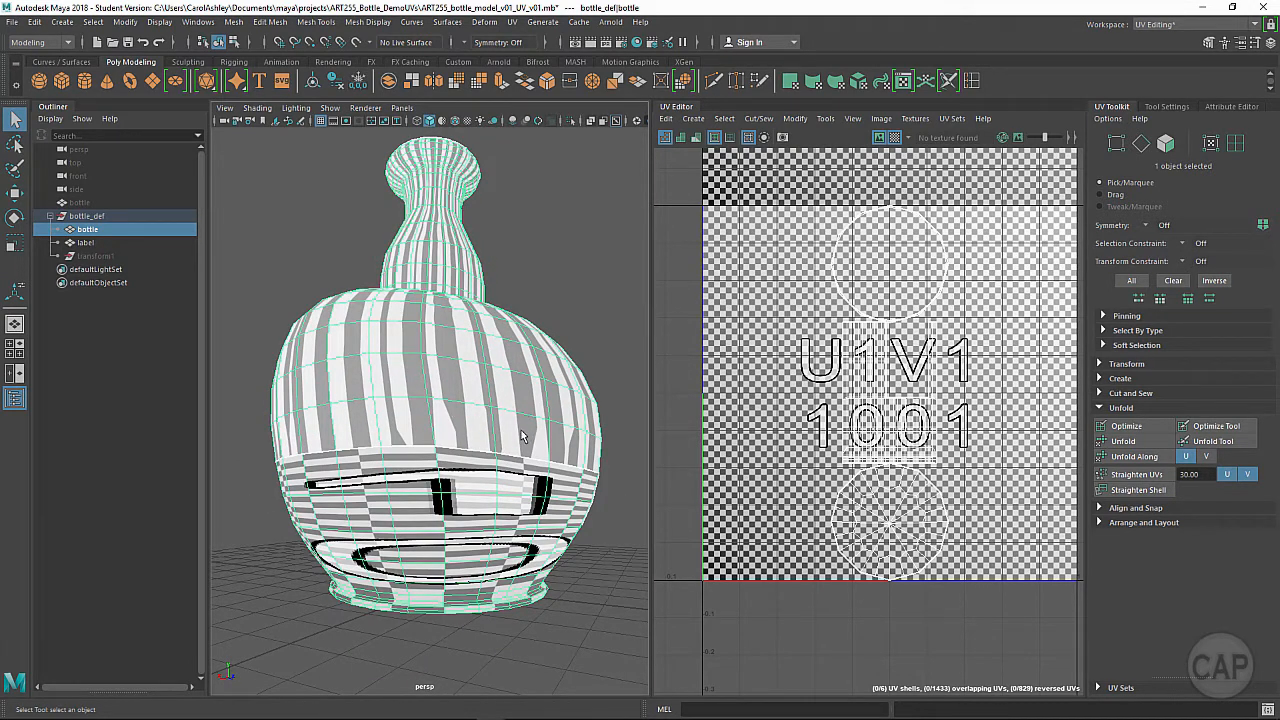
{"action": "left_click_drag", "start_coordinate": [494, 487], "coordinate": [376, 468], "text": "alt"}
- Select the label mesh and examine its side edge against the bottle surface up close
{"action": "left_click", "coordinate": [85, 243]}
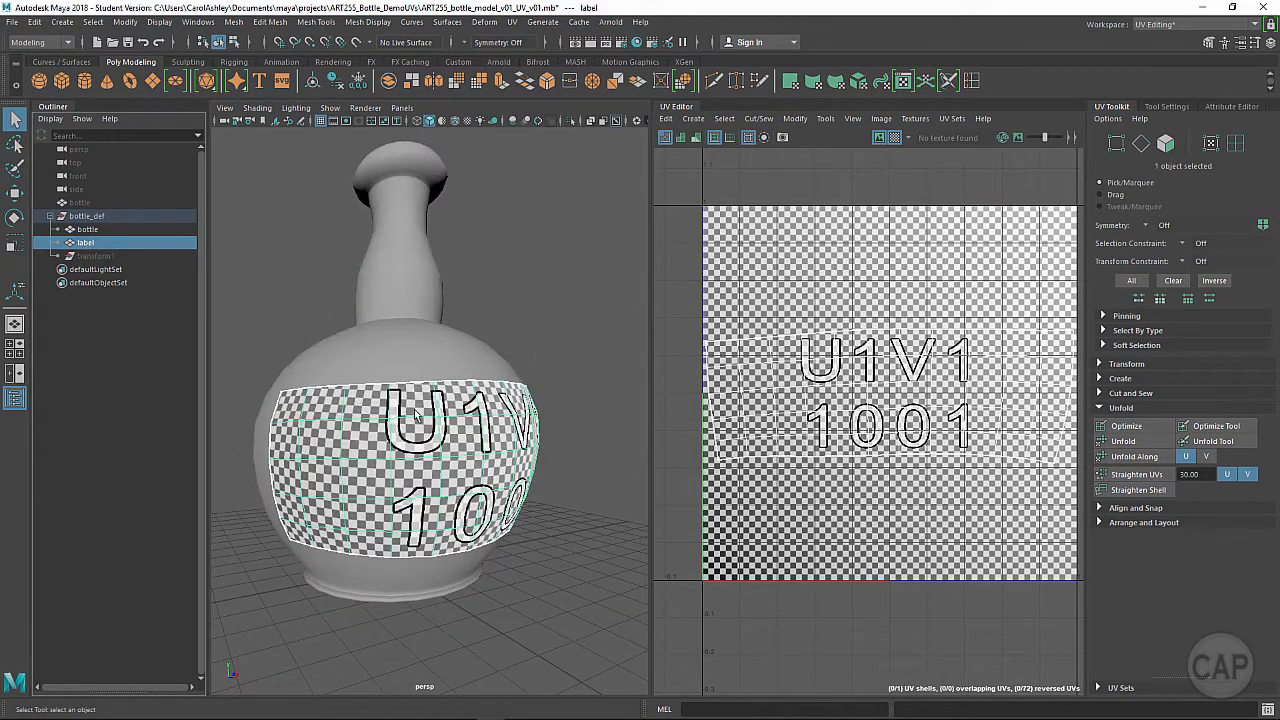
{"action": "left_click_drag", "start_coordinate": [417, 416], "coordinate": [451, 450], "text": "alt"}
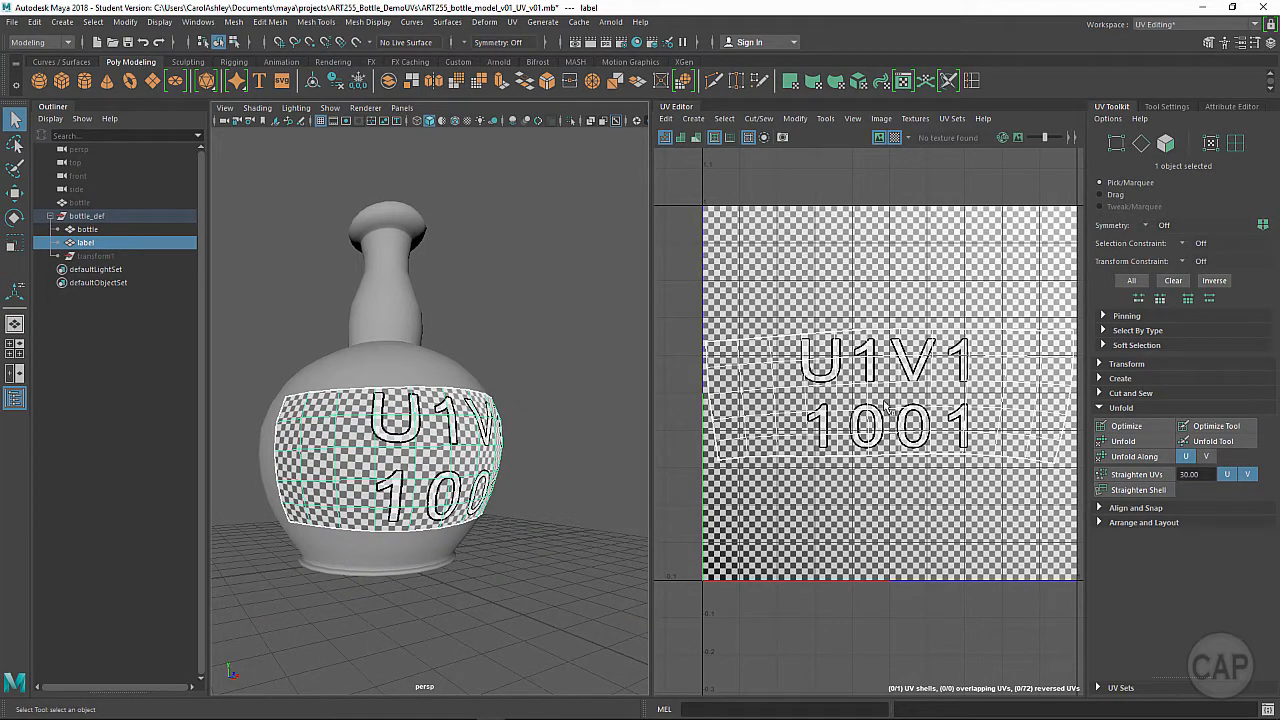
{"action": "right_click_drag", "start_coordinate": [366, 480], "coordinate": [490, 467], "text": "alt"}
{"action": "left_click_drag", "start_coordinate": [490, 467], "coordinate": [600, 457], "text": "alt"}
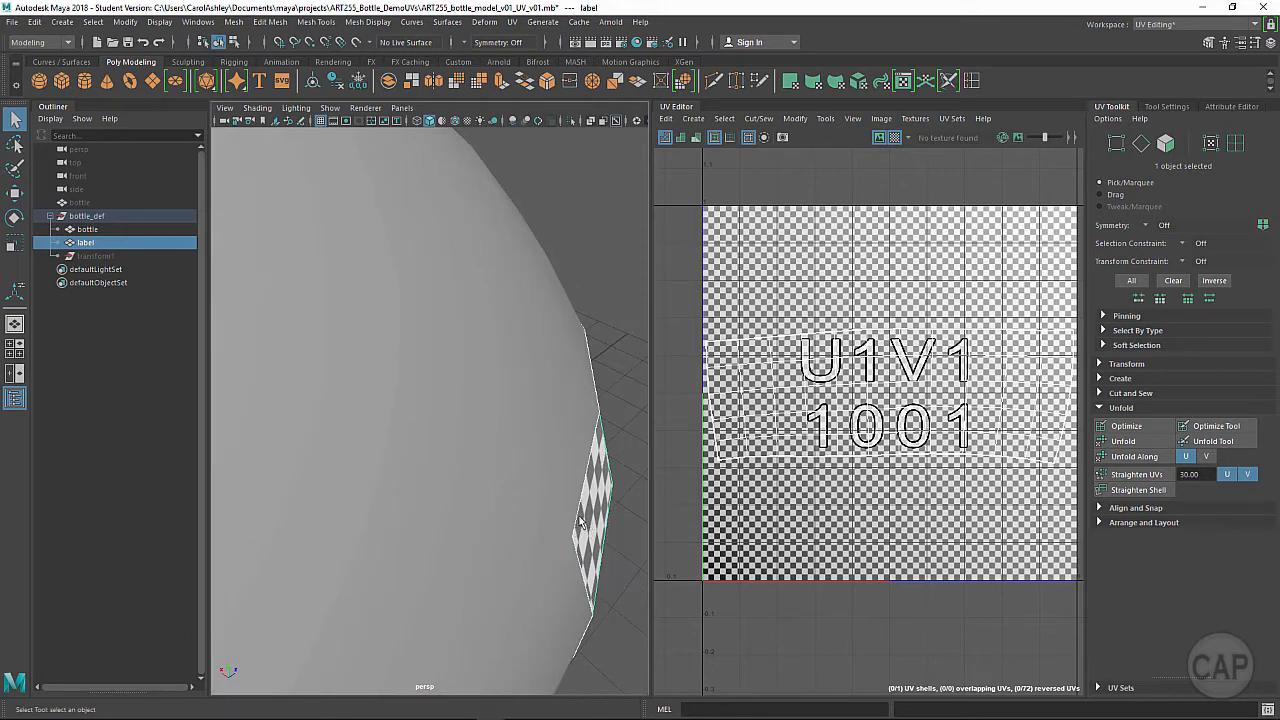
{"action": "left_click_drag", "start_coordinate": [580, 528], "coordinate": [497, 425], "text": "alt"}
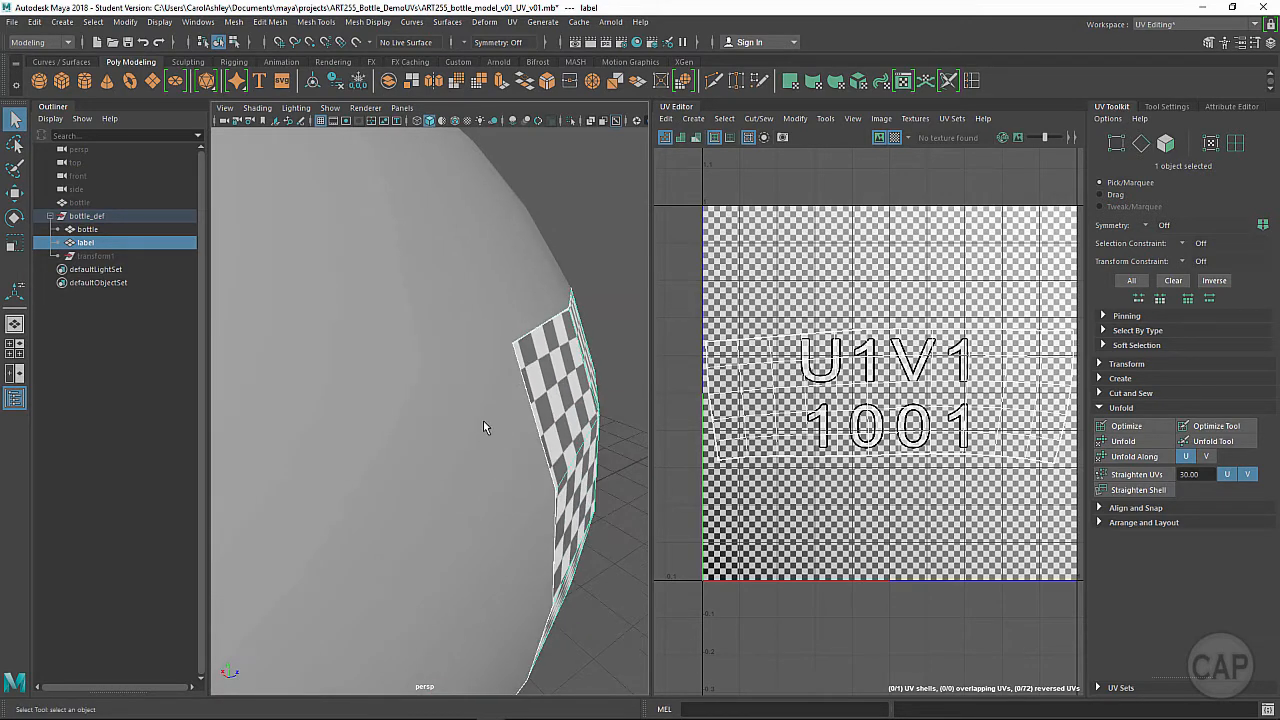
- Select the bottle mesh and inspect the boundary between its body and the label area
{"action": "left_click", "coordinate": [483, 422]}
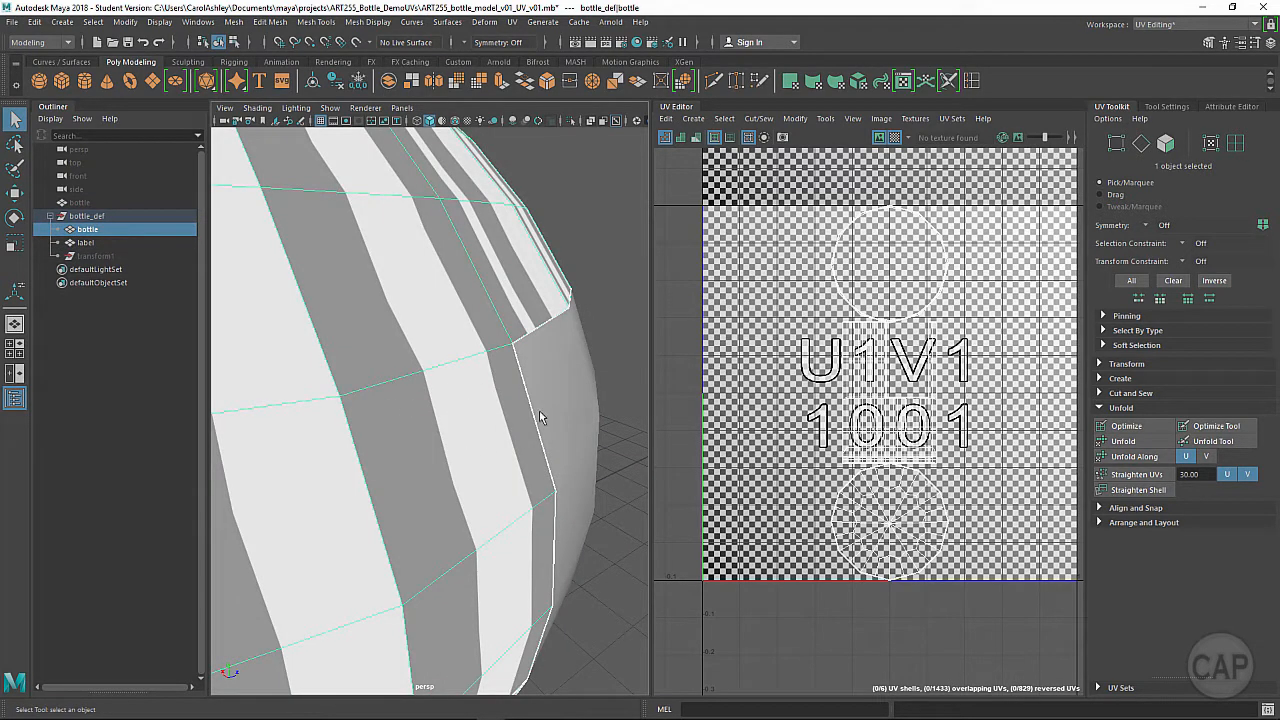
{"action": "right_click_drag", "start_coordinate": [519, 467], "coordinate": [335, 452], "text": "alt"}
{"action": "left_click_drag", "start_coordinate": [335, 458], "coordinate": [430, 433], "text": "alt"}
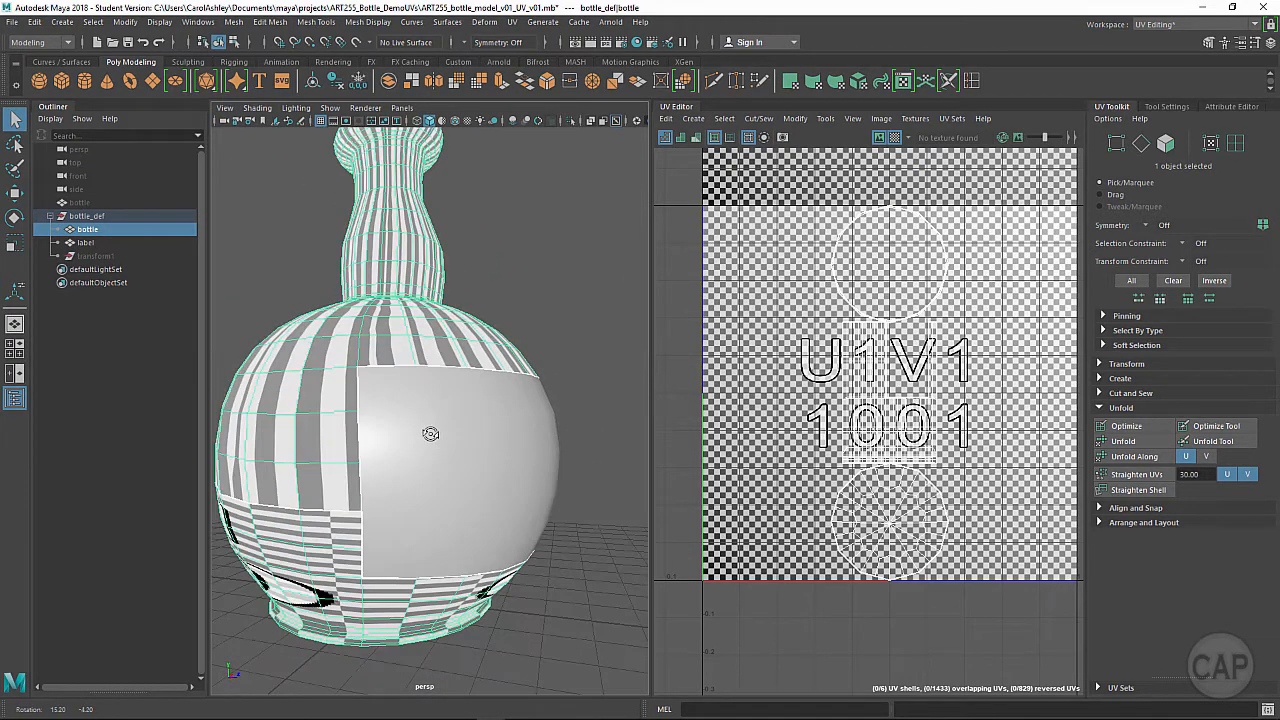
- Select the label mesh again and examine how evenly the checker pattern wraps around its curved surface
{"action": "left_click", "coordinate": [457, 435]}
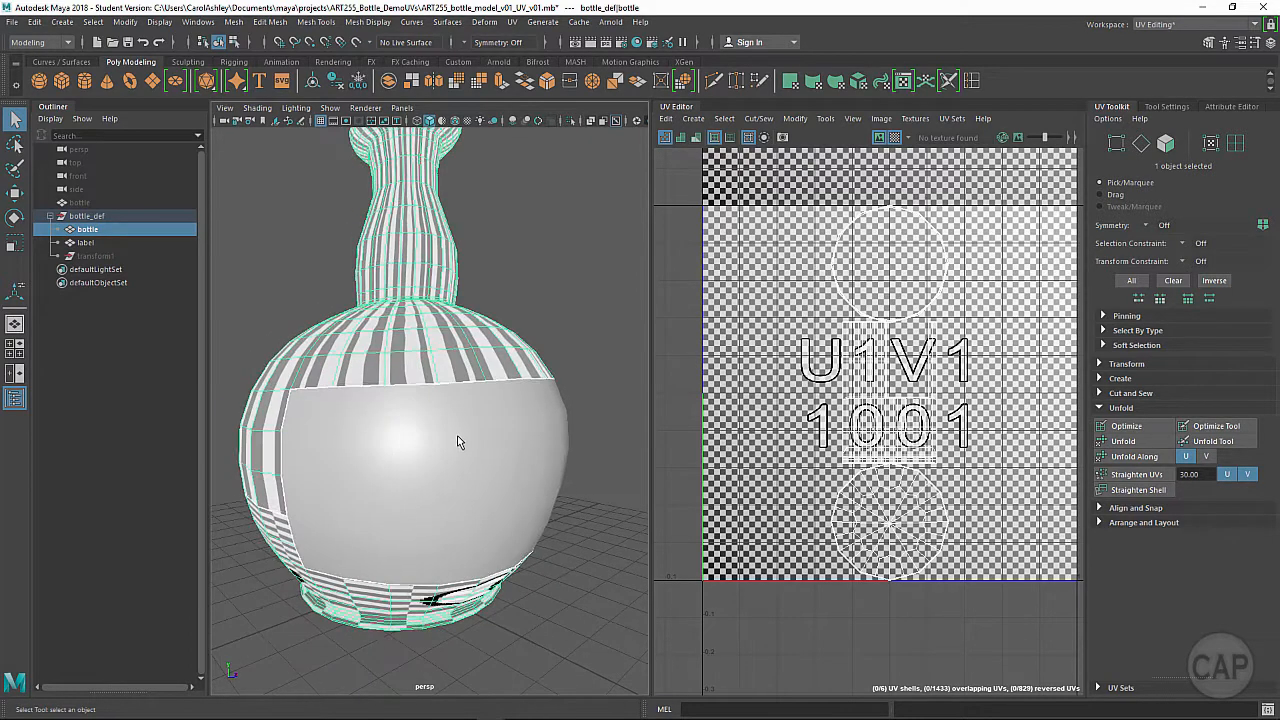
{"action": "left_click_drag", "start_coordinate": [441, 482], "coordinate": [492, 409], "text": "alt"}
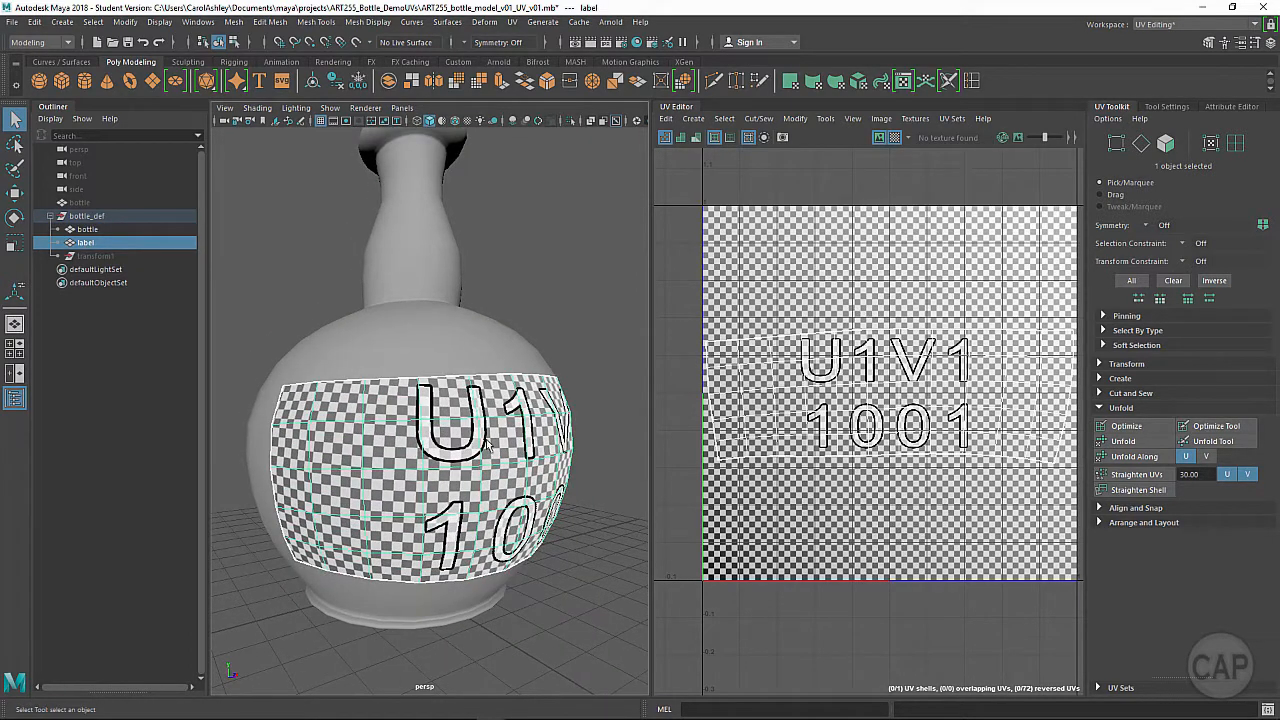
{"action": "left_click_drag", "start_coordinate": [638, 438], "coordinate": [441, 458], "text": "alt"}
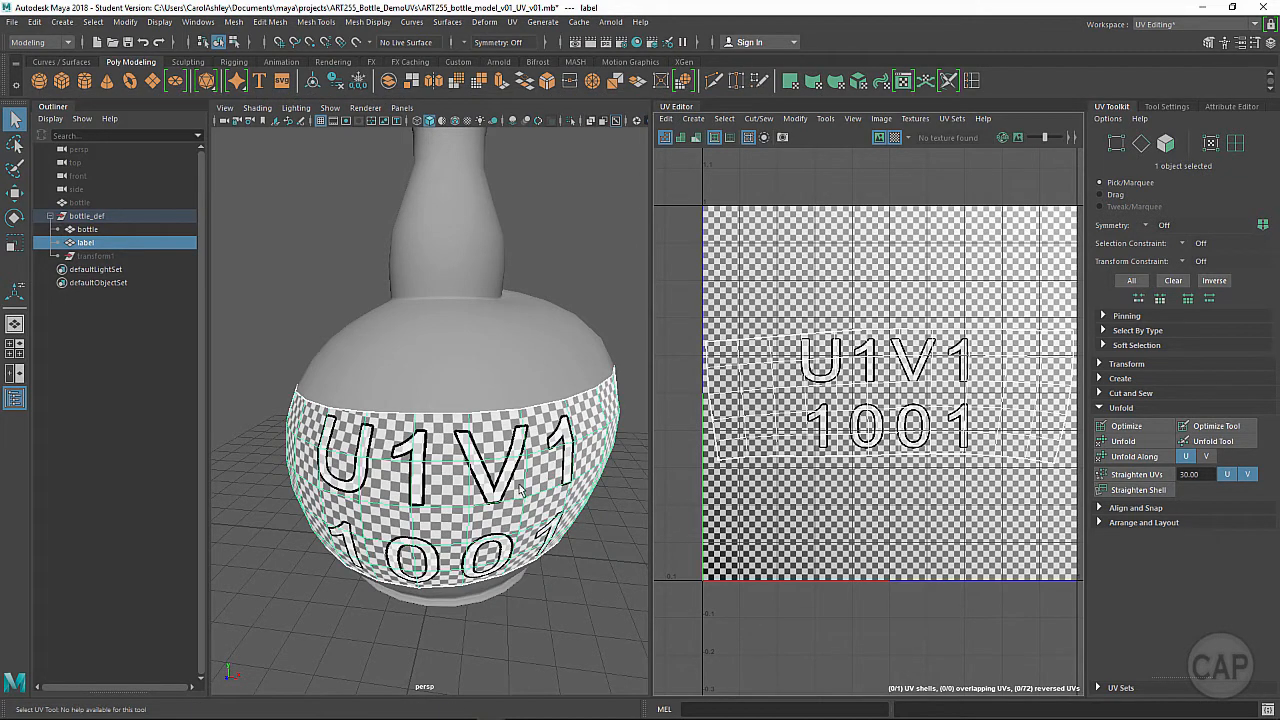
{"action": "left_click_drag", "start_coordinate": [490, 437], "coordinate": [538, 437], "text": "alt"}
{"action": "left_click_drag", "start_coordinate": [514, 500], "coordinate": [477, 484], "text": "alt"}
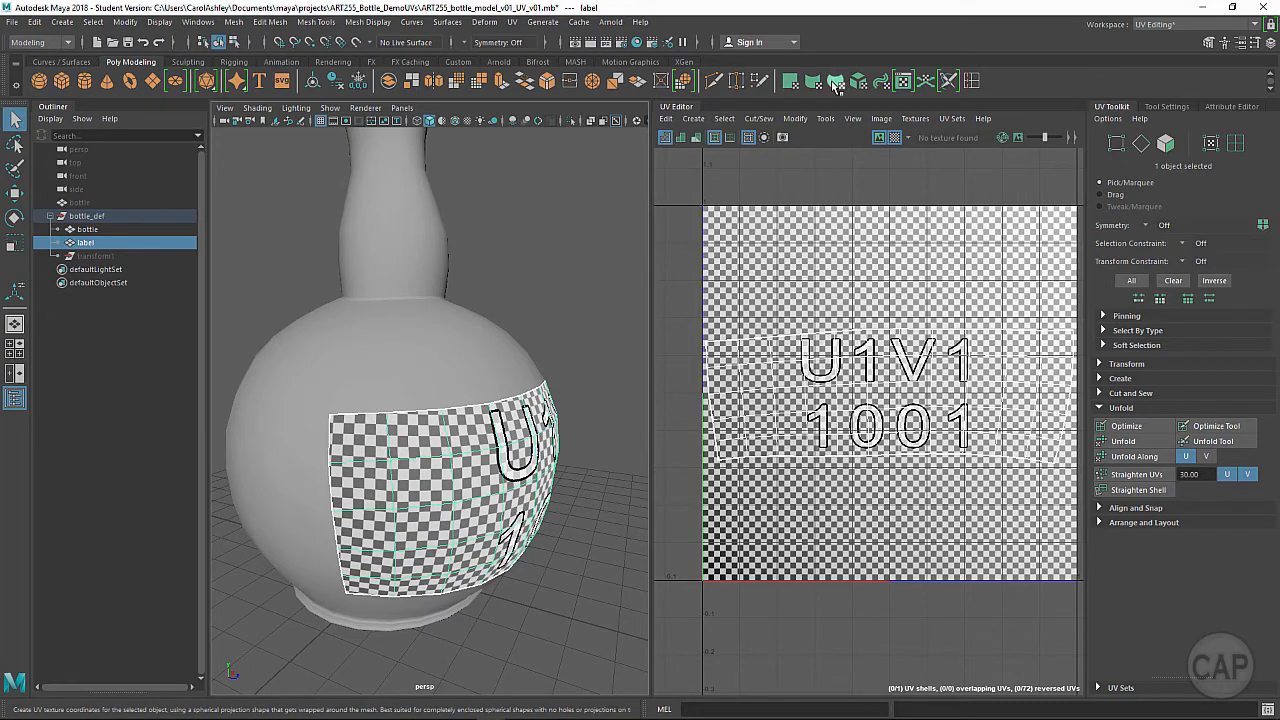
{"action": "left_click_drag", "start_coordinate": [450, 520], "coordinate": [455, 420], "text": "alt"}
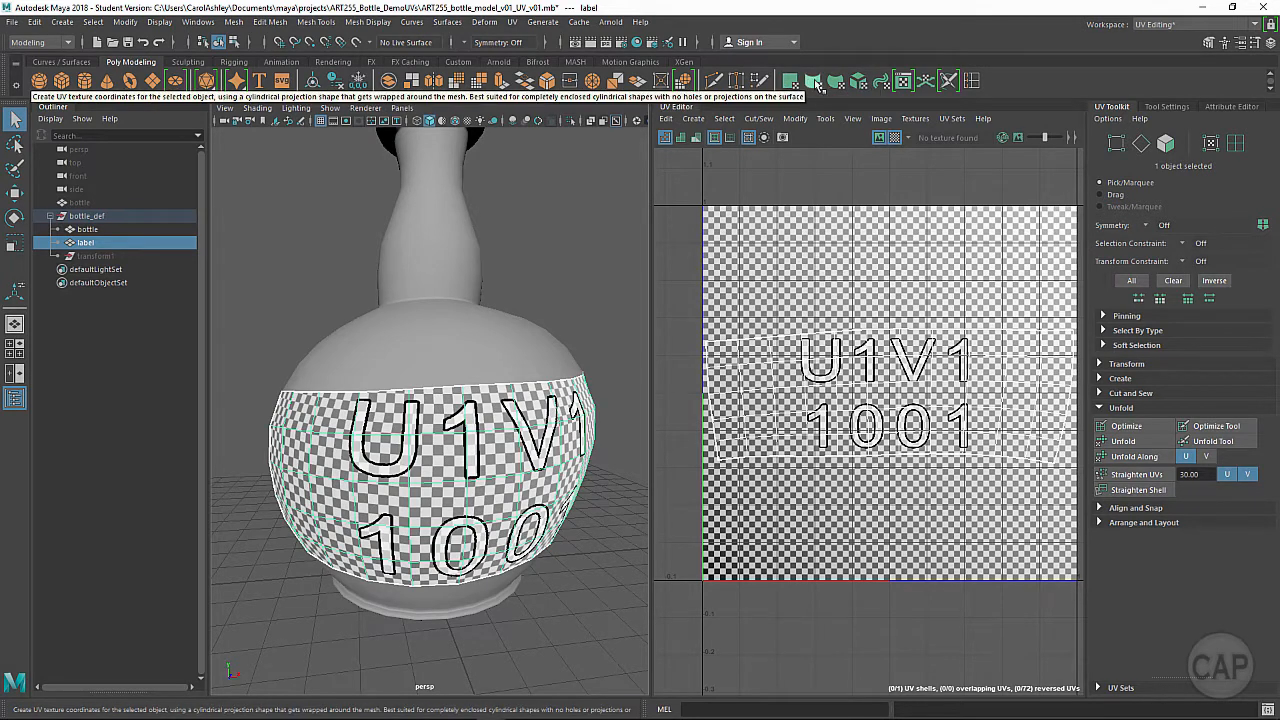
{"action": "left_click_drag", "start_coordinate": [547, 386], "coordinate": [500, 424], "text": "alt"}
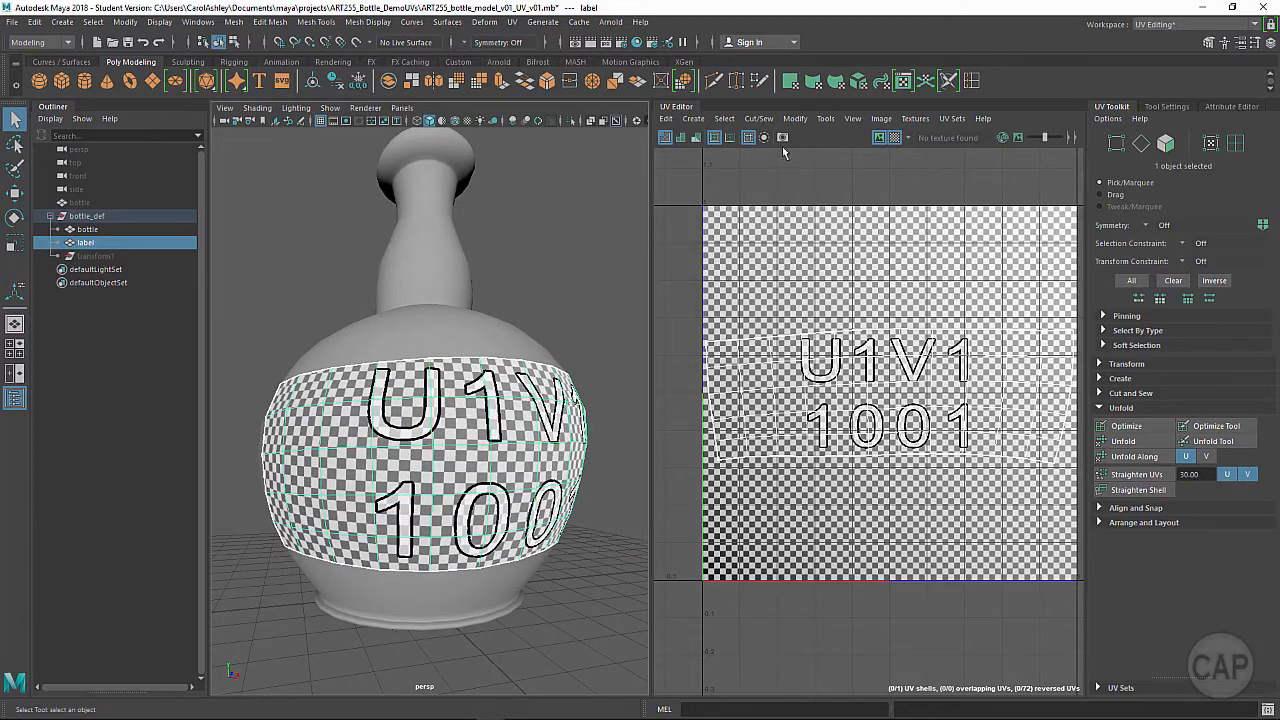
- Apply a cylindrical UV projection to the label and hide the checker map to expose the UV shell
{"action": "left_click", "coordinate": [815, 82]}
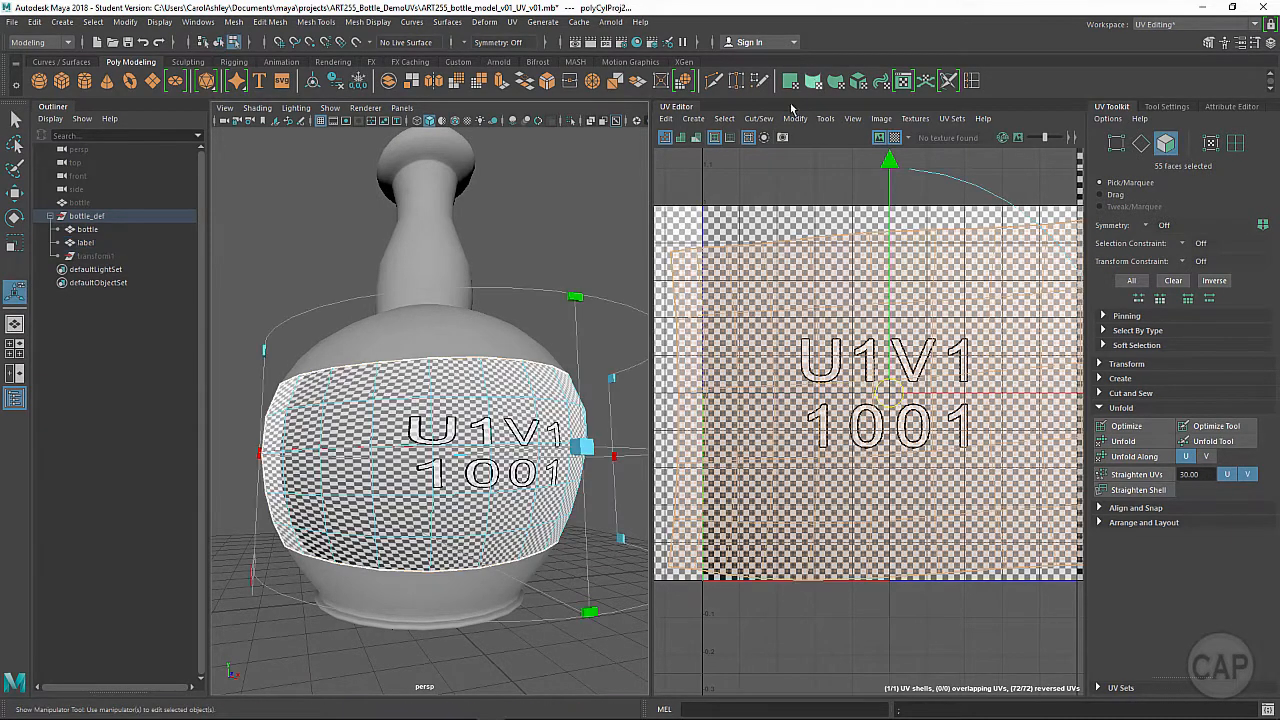
{"action": "left_click_drag", "start_coordinate": [418, 488], "coordinate": [430, 450], "text": "alt"}
{"action": "scroll", "coordinate": [893, 420], "scroll_direction": "down", "scroll_amount": 2}
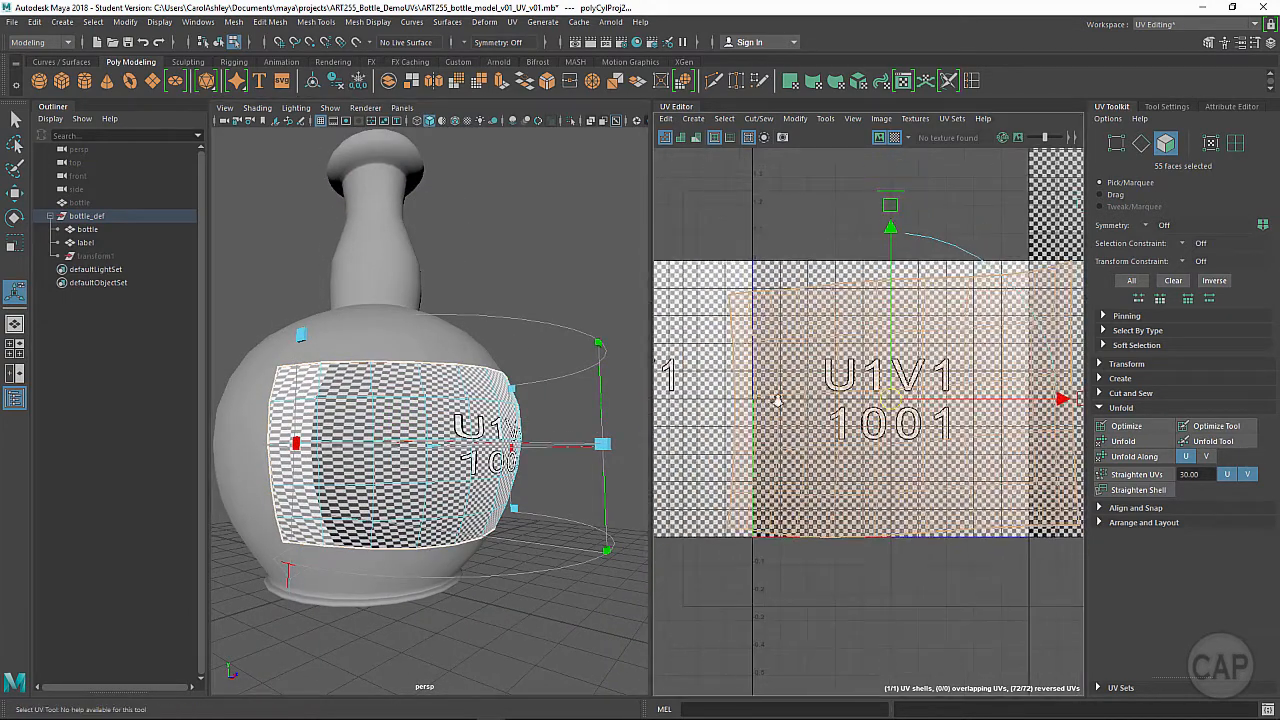
{"action": "left_click", "coordinate": [895, 137]}
{"action": "key", "text": "f"}
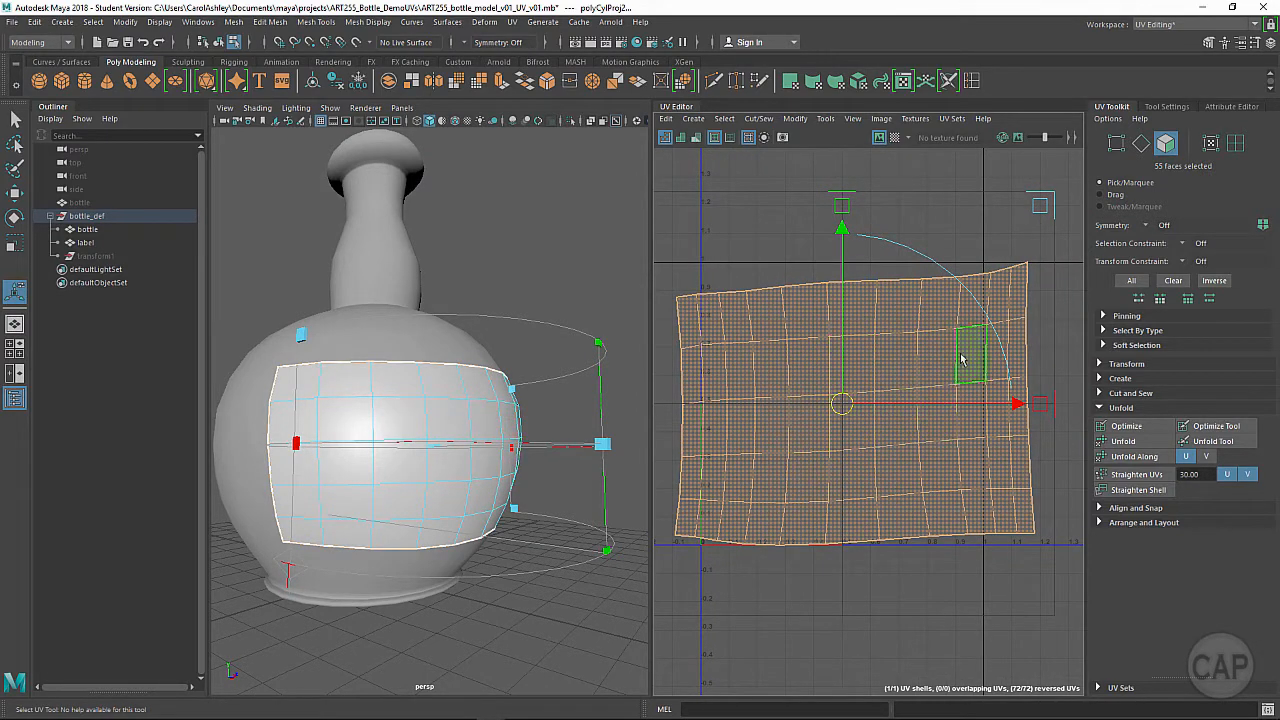
- Examine how the cylindrical projection manipulator sits around the label from the front, above and the side
{"action": "left_click_drag", "start_coordinate": [343, 457], "coordinate": [190, 420], "text": "alt"}
{"action": "mouse_move", "coordinate": [385, 461]}
{"action": "left_mouse_down", "text": "alt"}
{"action": "mouse_move", "coordinate": [520, 456]}
{"action": "mouse_move", "coordinate": [398, 461]}
{"action": "left_mouse_up", "text": "alt"}
{"action": "right_click_drag", "start_coordinate": [420, 459], "coordinate": [508, 453], "text": "alt"}
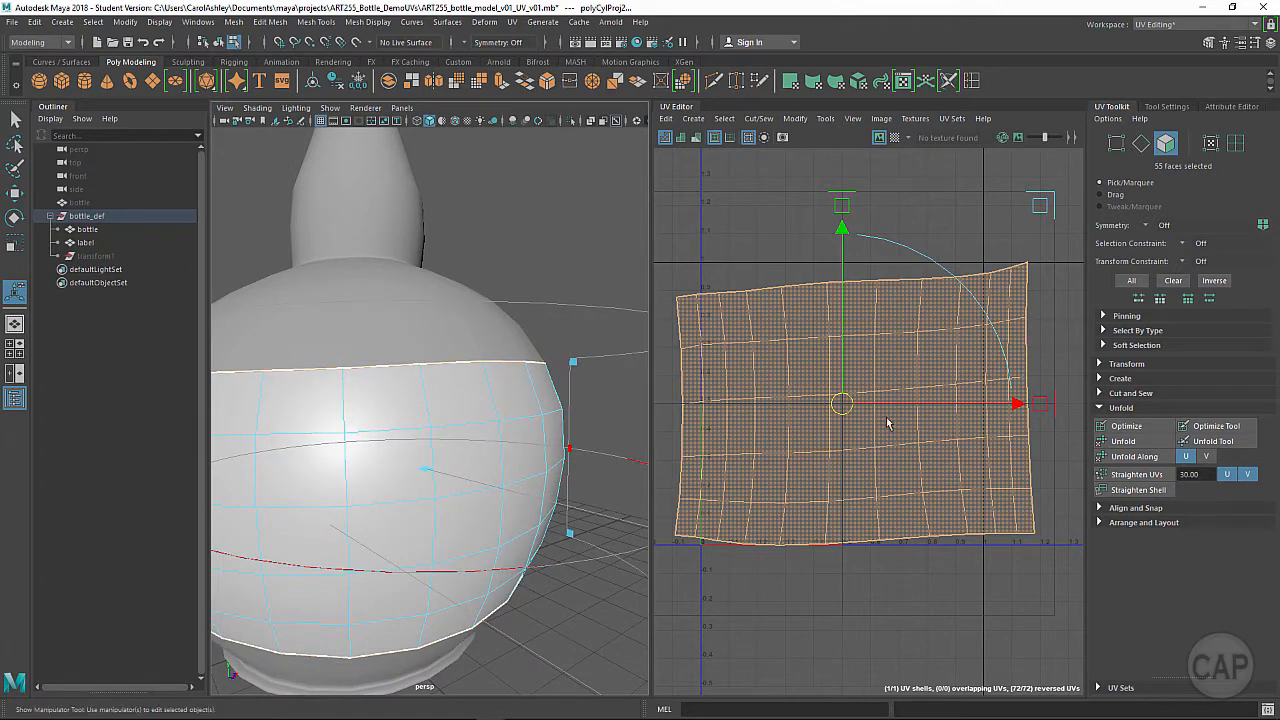
{"action": "right_click_drag", "start_coordinate": [517, 469], "coordinate": [380, 457], "text": "alt"}
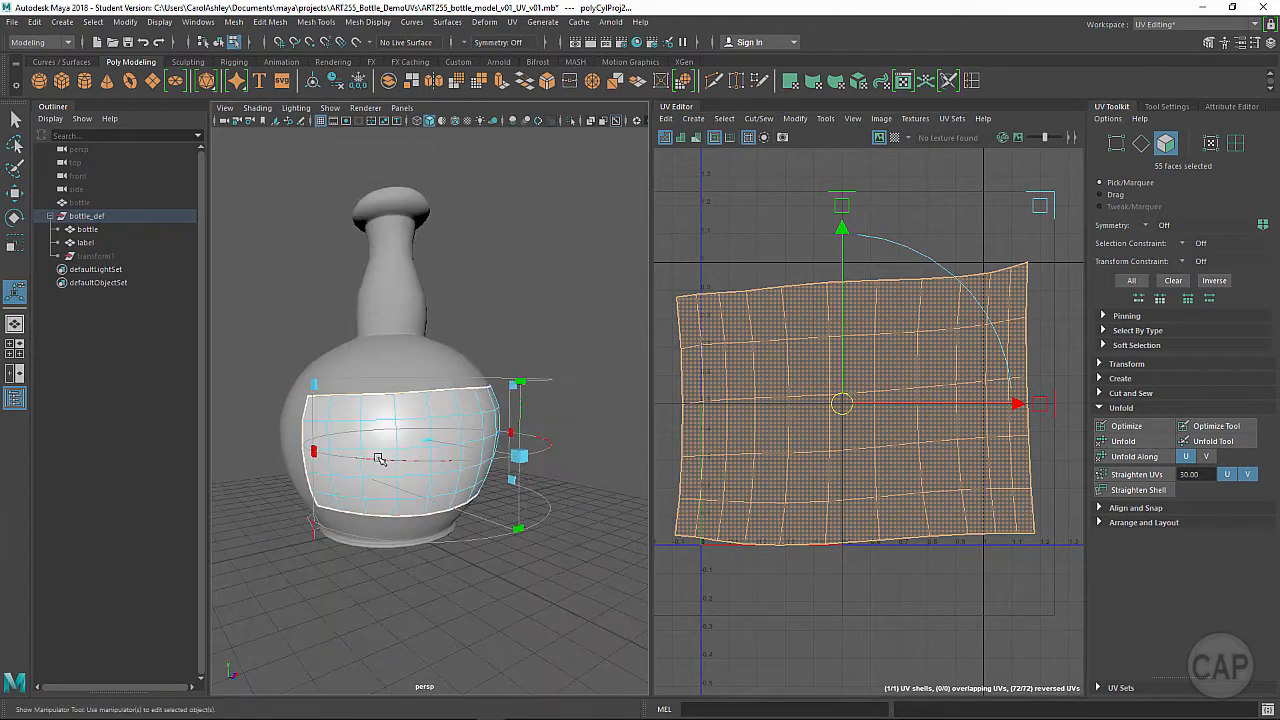
{"action": "left_click_drag", "start_coordinate": [380, 457], "coordinate": [397, 497], "text": "alt"}
{"action": "right_click_drag", "start_coordinate": [397, 497], "coordinate": [518, 482], "text": "alt"}
{"action": "middle_click_drag", "start_coordinate": [518, 481], "coordinate": [468, 424], "text": "alt"}
{"action": "right_click_drag", "start_coordinate": [472, 426], "coordinate": [545, 418], "text": "alt"}
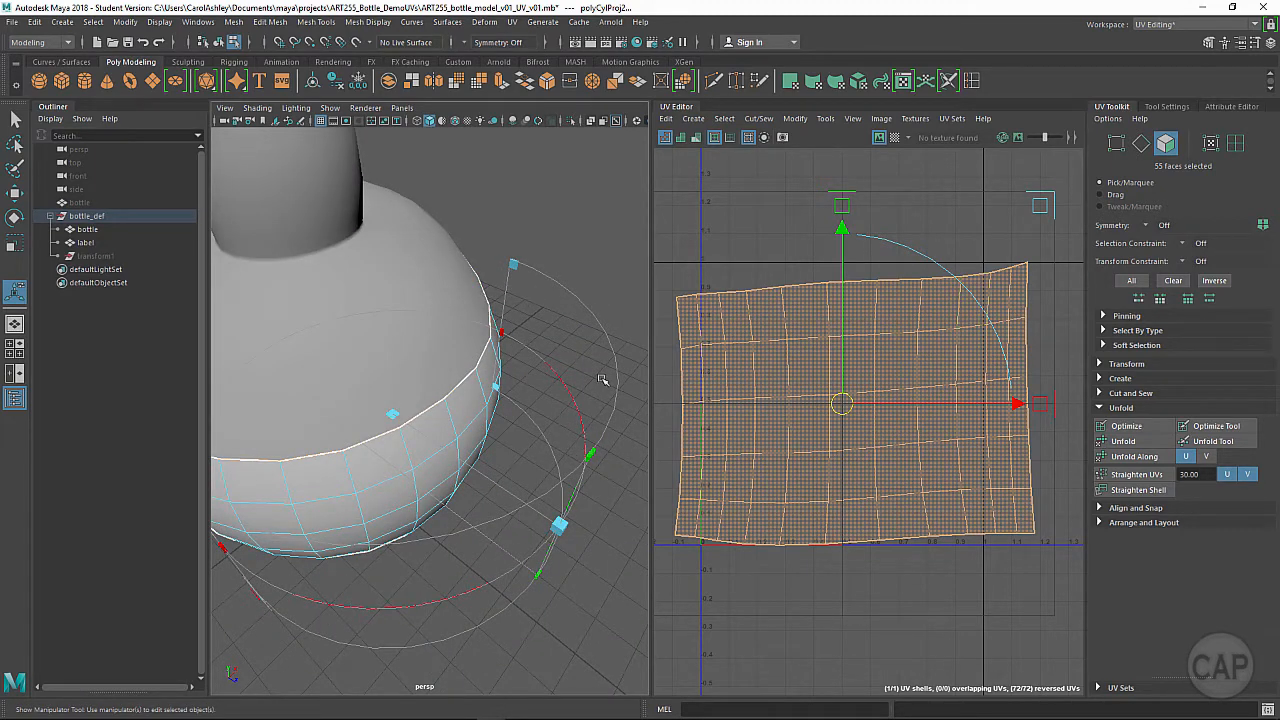
{"action": "left_click_drag", "start_coordinate": [534, 491], "coordinate": [517, 472], "text": "alt"}
{"action": "left_click_drag", "start_coordinate": [404, 504], "coordinate": [463, 459], "text": "alt"}
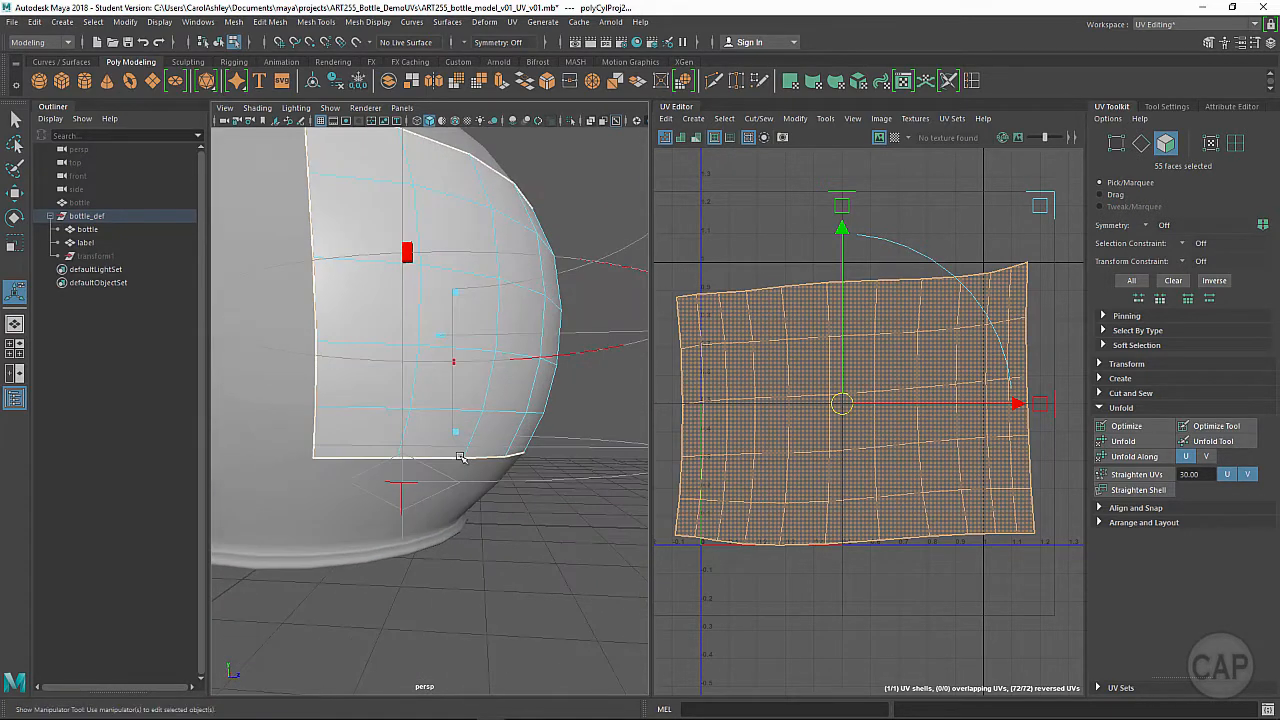
- Switch the projection manipulator to its move, rotate and scale handles, and return it to the cylinder handles
{"action": "left_click", "coordinate": [406, 498]}
{"action": "left_click_drag", "start_coordinate": [503, 418], "coordinate": [446, 460], "text": "alt"}
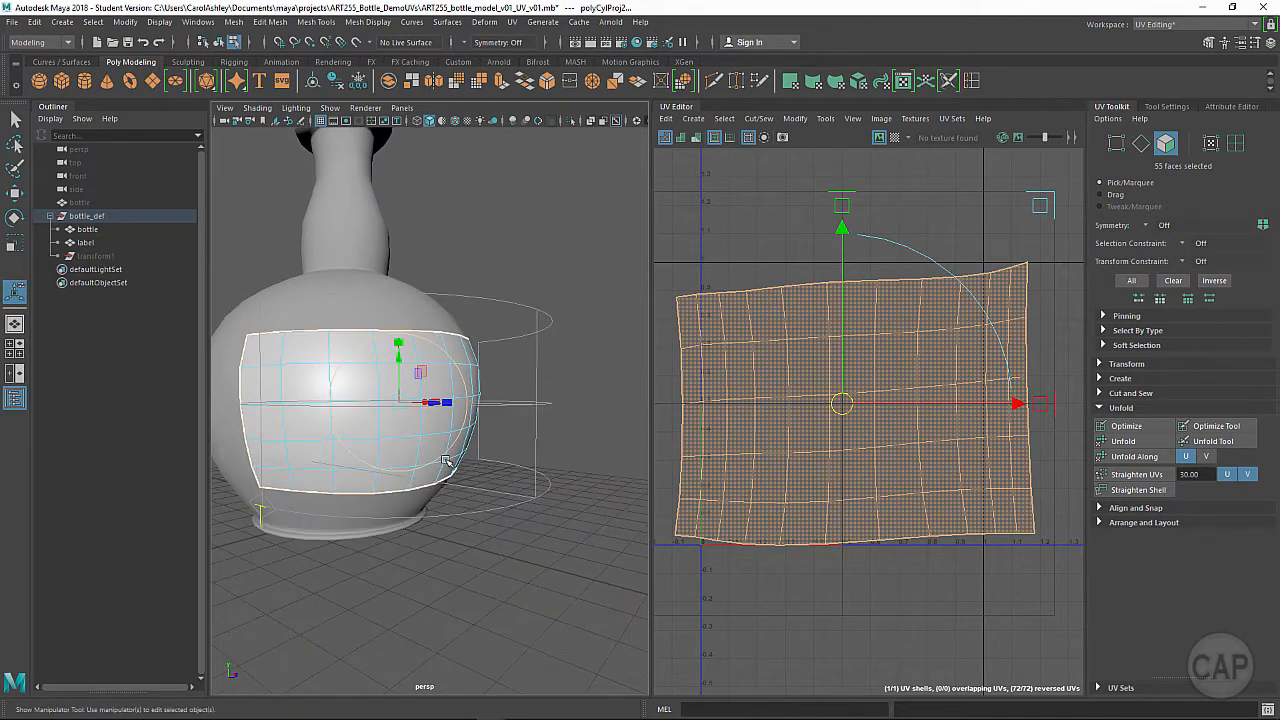
{"action": "left_click", "coordinate": [259, 514]}
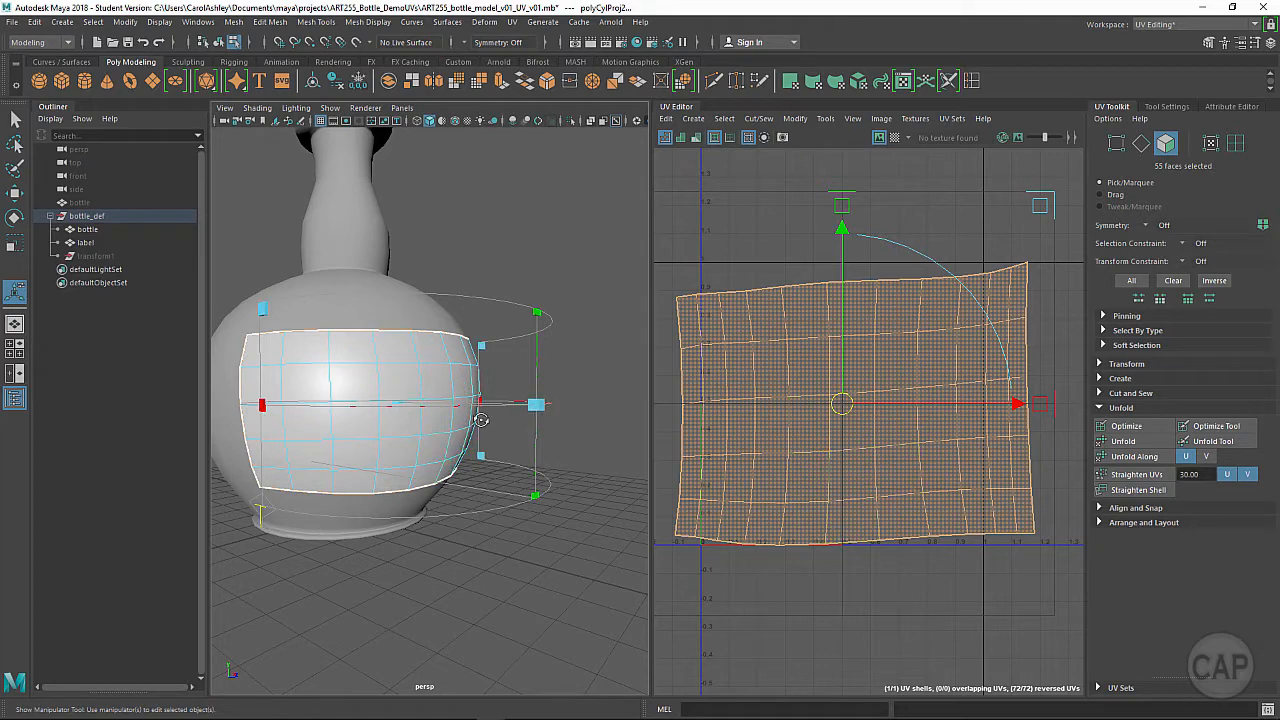
{"action": "left_click_drag", "start_coordinate": [481, 420], "coordinate": [477, 416], "text": "alt"}
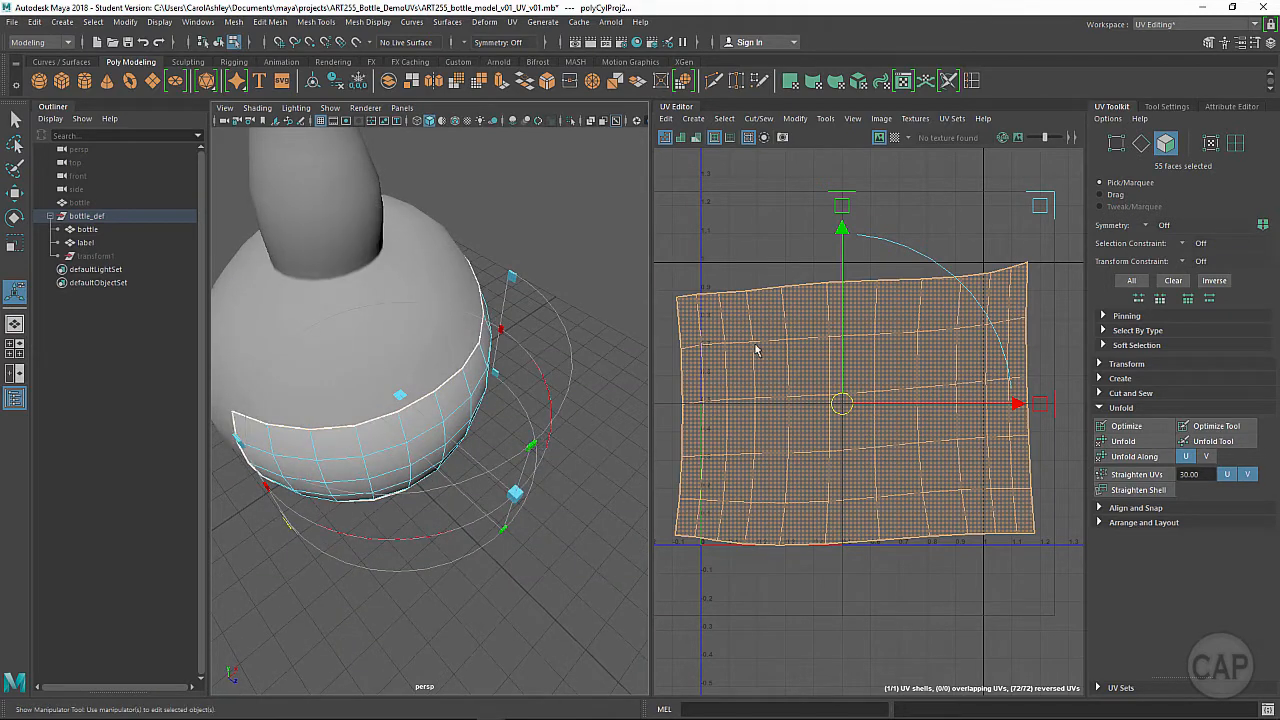
- Show the label's cylindrical projection attributes and compare the Projection Center with the bottle's central axis from above
{"action": "left_click", "coordinate": [1230, 107]}
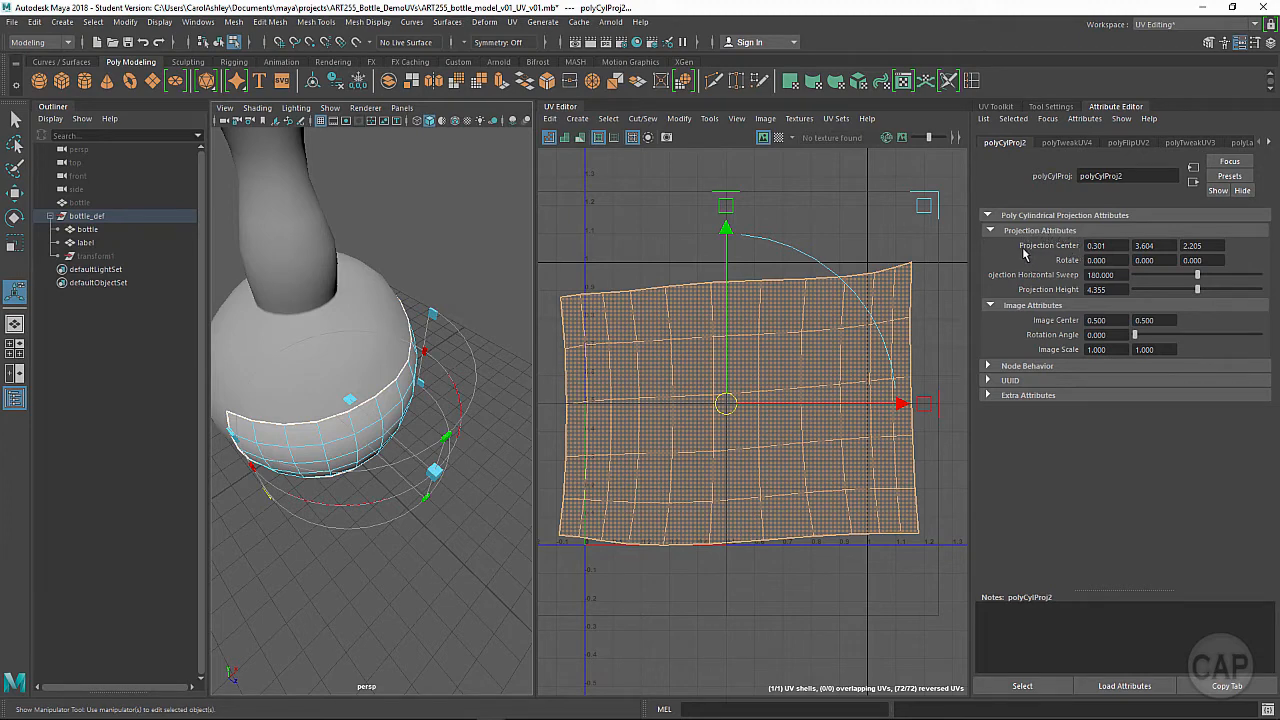
{"action": "left_click", "coordinate": [1090, 245]}
{"action": "key", "text": "Tab"}
{"action": "key", "text": "Tab"}
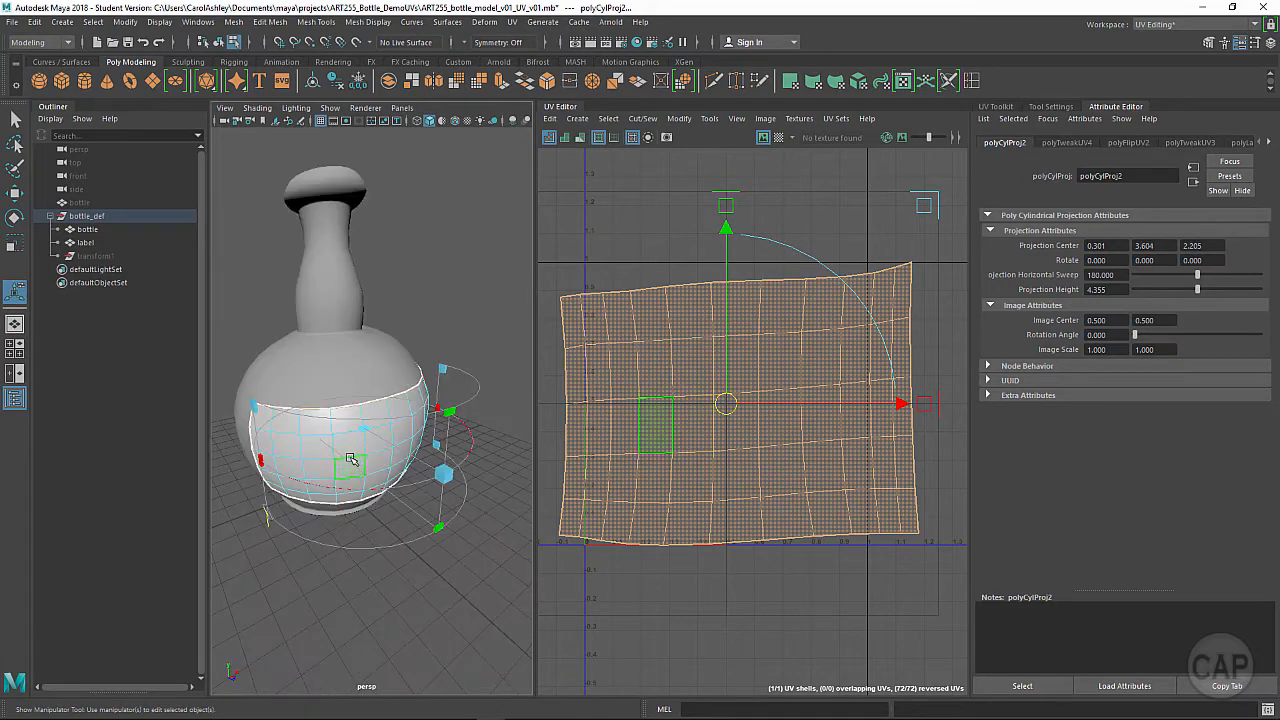
{"action": "mouse_move", "coordinate": [349, 460]}
{"action": "left_mouse_down", "text": "alt"}
{"action": "mouse_move", "coordinate": [352, 470]}
{"action": "mouse_move", "coordinate": [360, 445]}
{"action": "left_mouse_up", "text": "alt"}
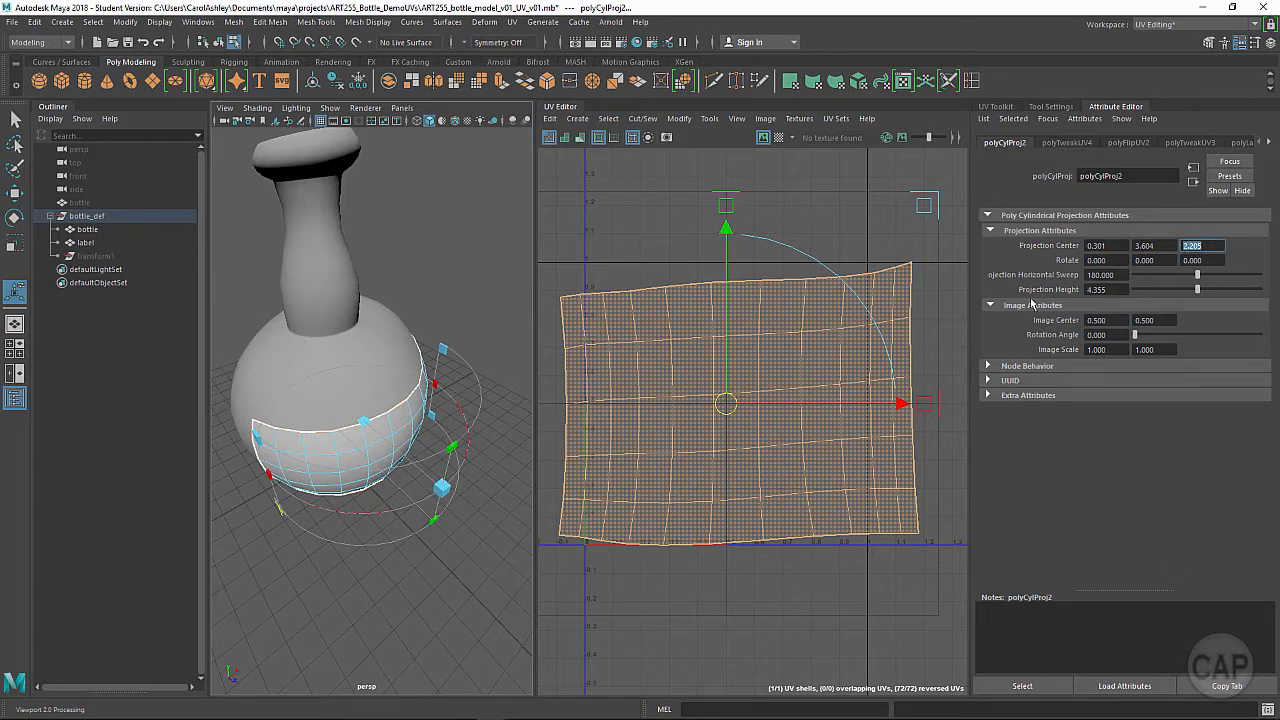
{"action": "left_click_drag", "start_coordinate": [357, 501], "coordinate": [374, 524], "text": "alt"}
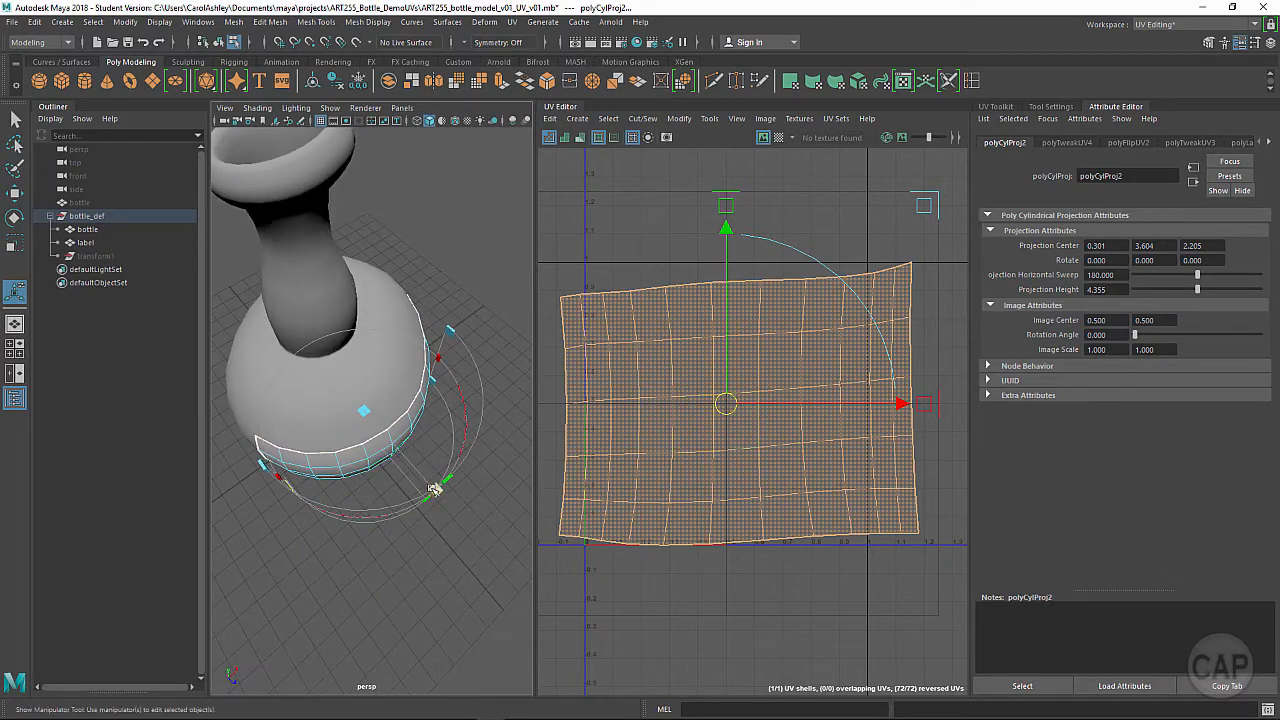
- Display the checker map again and examine the pattern across the label's front and lower edge
{"action": "left_click", "coordinate": [779, 138]}
{"action": "left_click_drag", "start_coordinate": [386, 467], "coordinate": [468, 333], "text": "alt"}
{"action": "scroll", "coordinate": [382, 392], "scroll_direction": "up", "scroll_amount": 6}
{"action": "scroll", "coordinate": [428, 358], "scroll_direction": "down", "scroll_amount": 4}
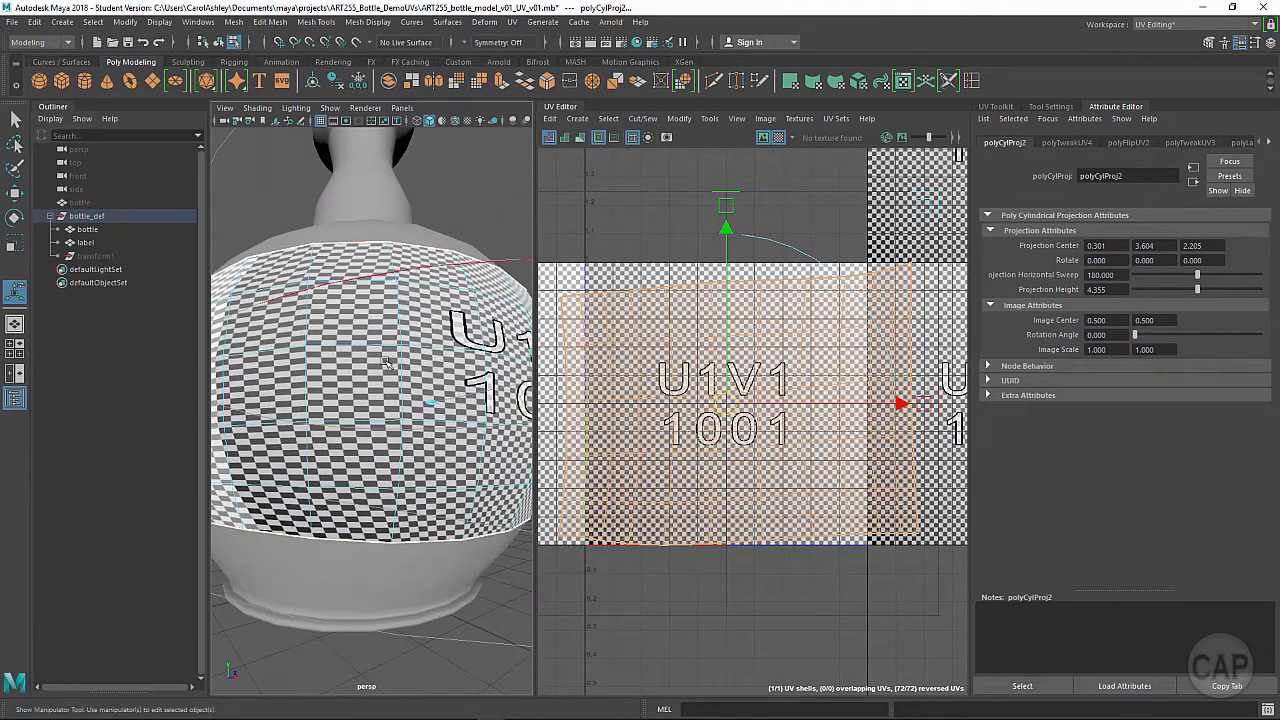
{"action": "left_click_drag", "start_coordinate": [426, 374], "coordinate": [416, 314], "text": "alt"}
{"action": "left_click_drag", "start_coordinate": [328, 414], "coordinate": [368, 395], "text": "alt"}
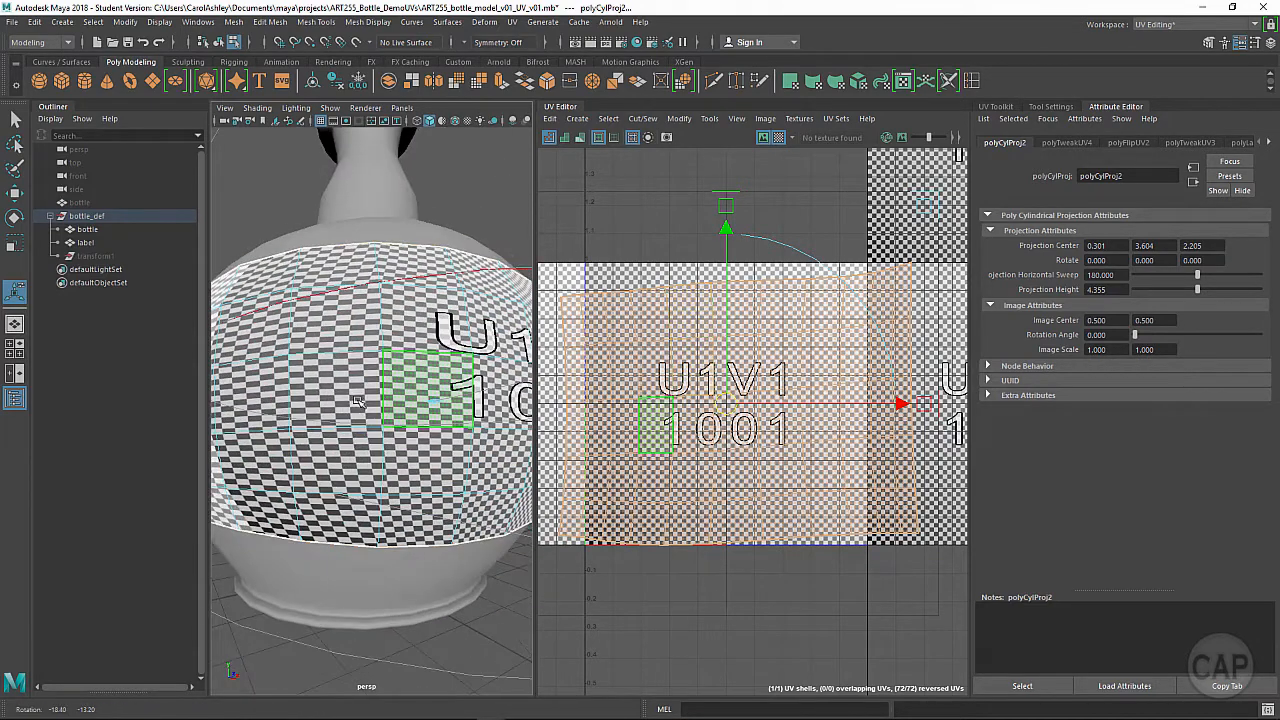
{"action": "mouse_move", "coordinate": [374, 456]}
{"action": "left_mouse_down", "text": "alt"}
{"action": "mouse_move", "coordinate": [372, 442]}
{"action": "mouse_move", "coordinate": [376, 458]}
{"action": "left_mouse_up", "text": "alt"}
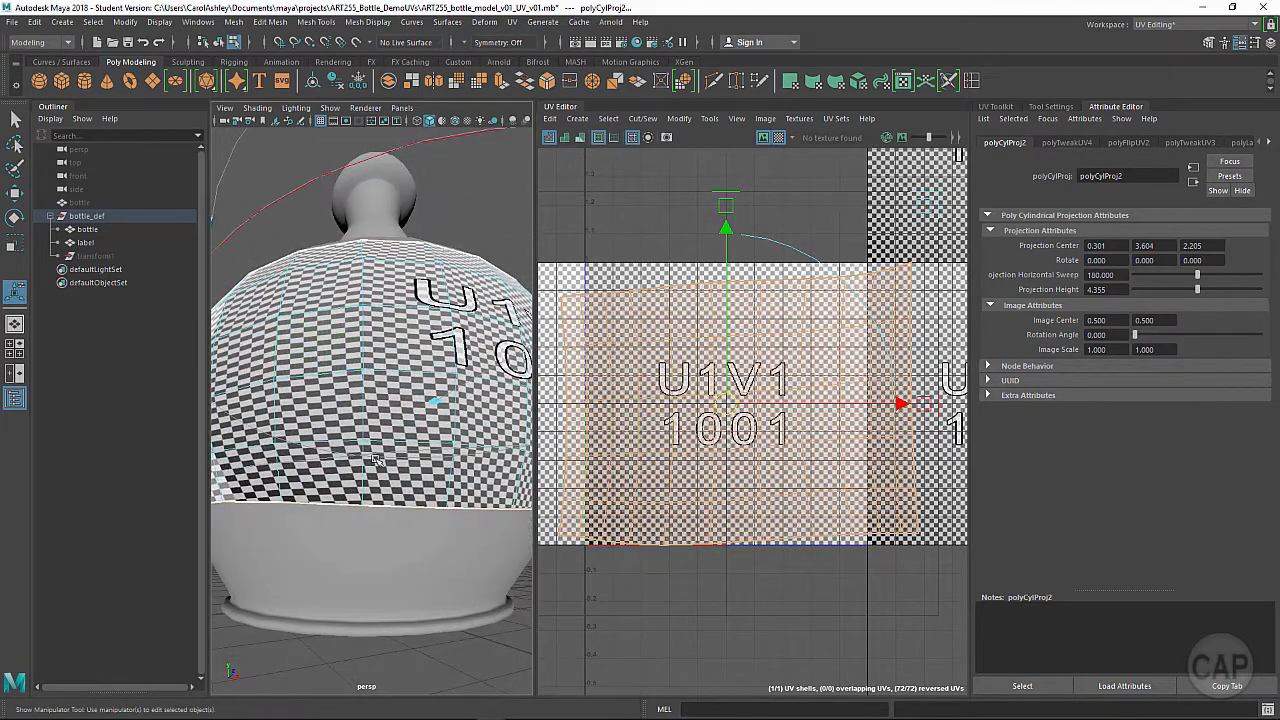
{"action": "left_click_drag", "start_coordinate": [447, 481], "coordinate": [376, 454], "text": "alt"}
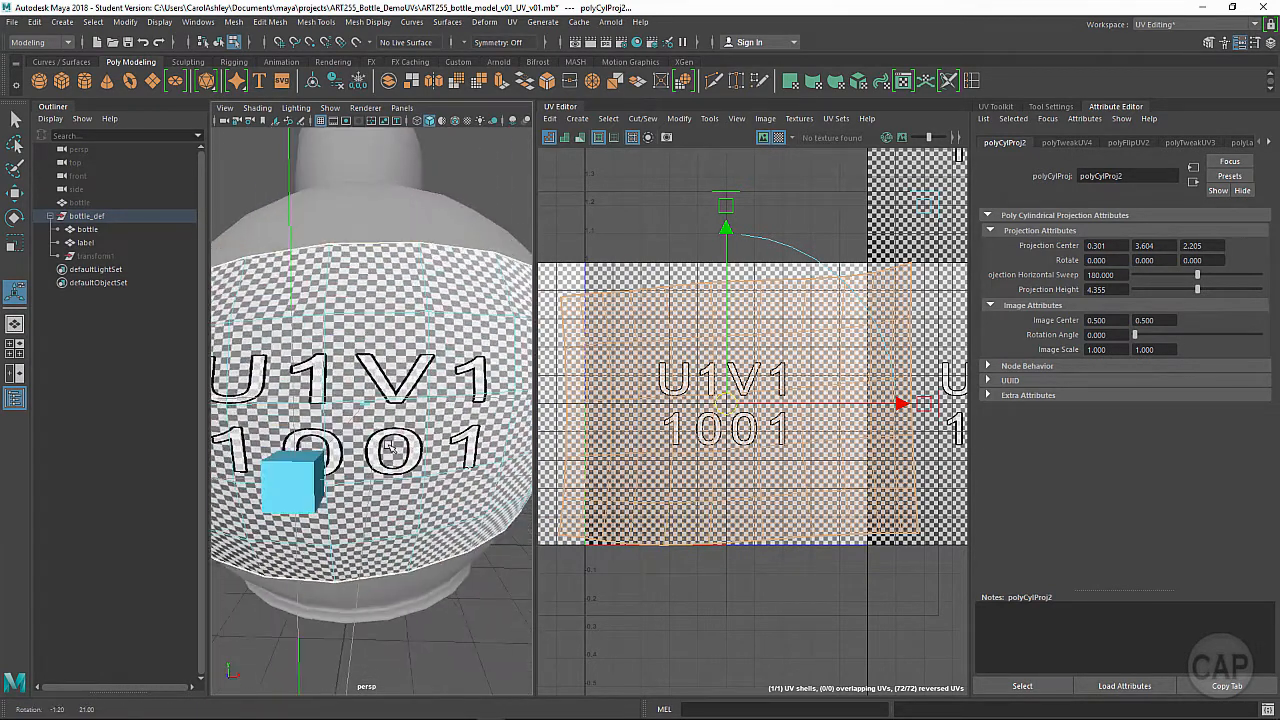
- Inspect the checker squares near the label's upper and side edges, and view the projection cylinder's offset from above
{"action": "left_click_drag", "start_coordinate": [368, 376], "coordinate": [412, 325], "text": "alt"}
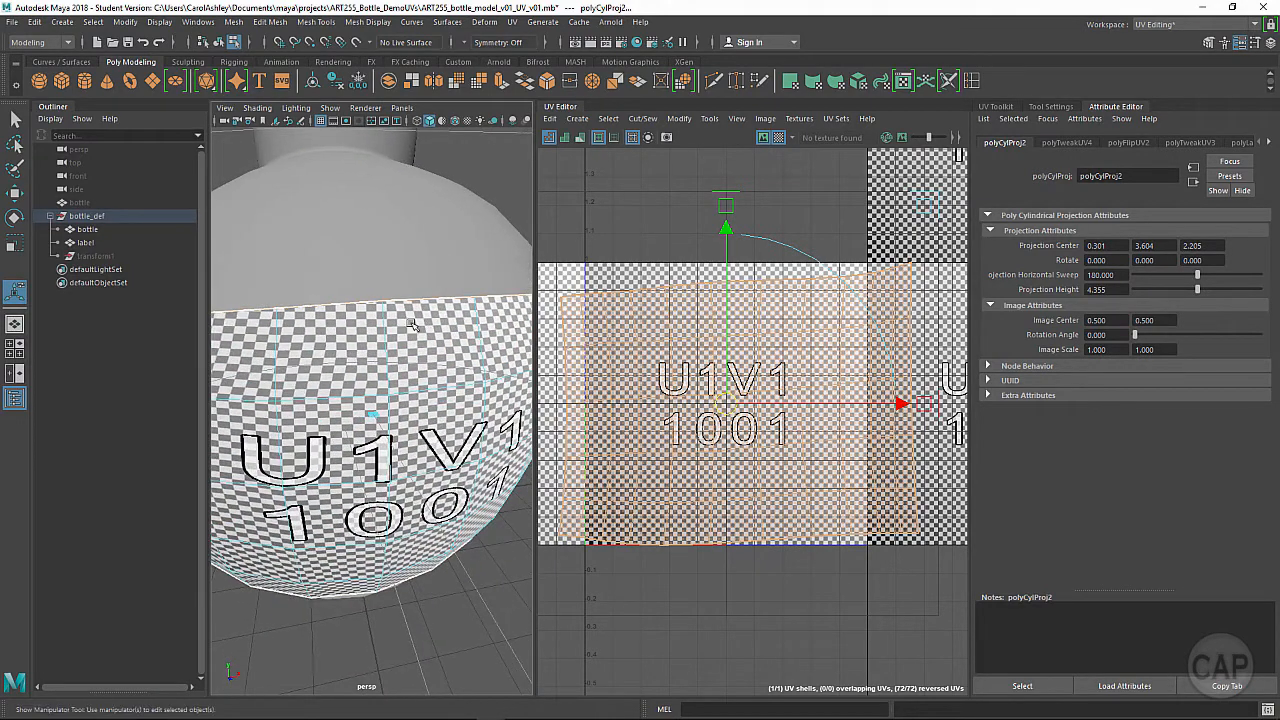
{"action": "left_click_drag", "start_coordinate": [337, 363], "coordinate": [397, 370], "text": "alt"}
{"action": "right_click_drag", "start_coordinate": [397, 370], "coordinate": [306, 394], "text": "alt"}
{"action": "left_click_drag", "start_coordinate": [306, 394], "coordinate": [356, 371], "text": "alt"}
{"action": "right_click_drag", "start_coordinate": [278, 392], "coordinate": [341, 426], "text": "alt"}
{"action": "left_click_drag", "start_coordinate": [315, 457], "coordinate": [290, 415], "text": "alt"}
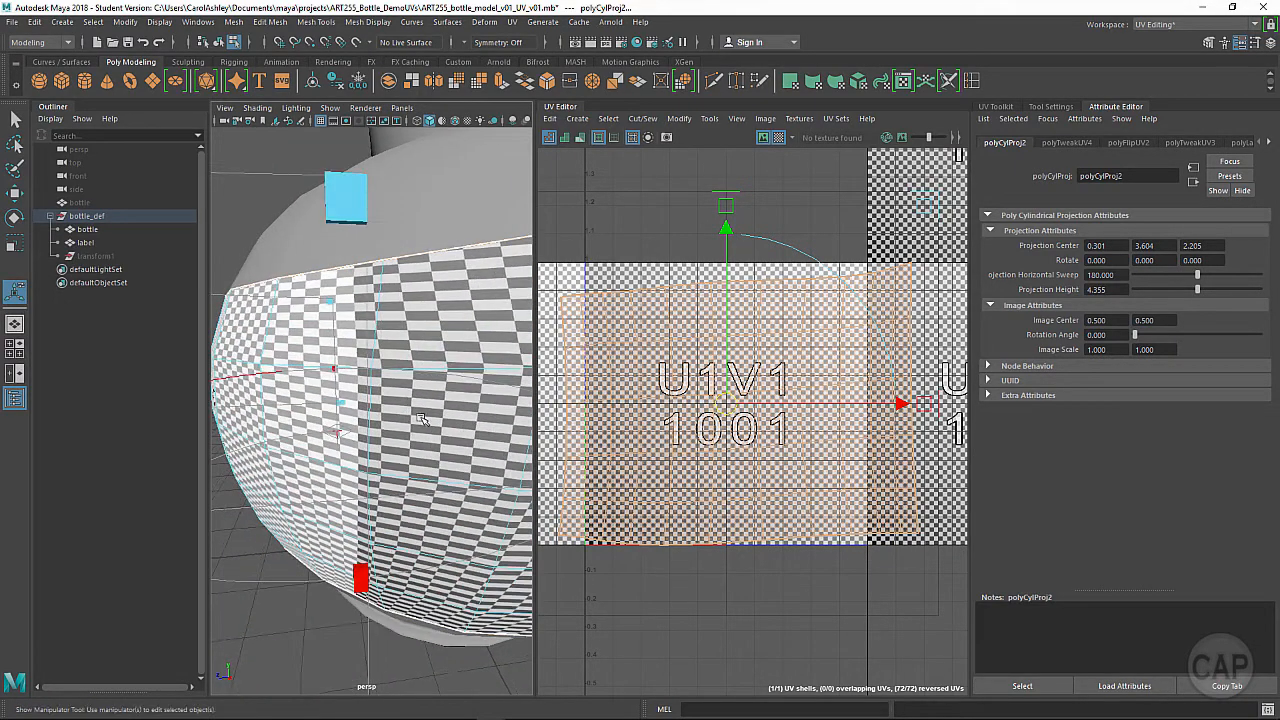
{"action": "right_click_drag", "start_coordinate": [420, 423], "coordinate": [334, 422], "text": "alt"}
{"action": "left_click_drag", "start_coordinate": [318, 424], "coordinate": [390, 481], "text": "alt"}
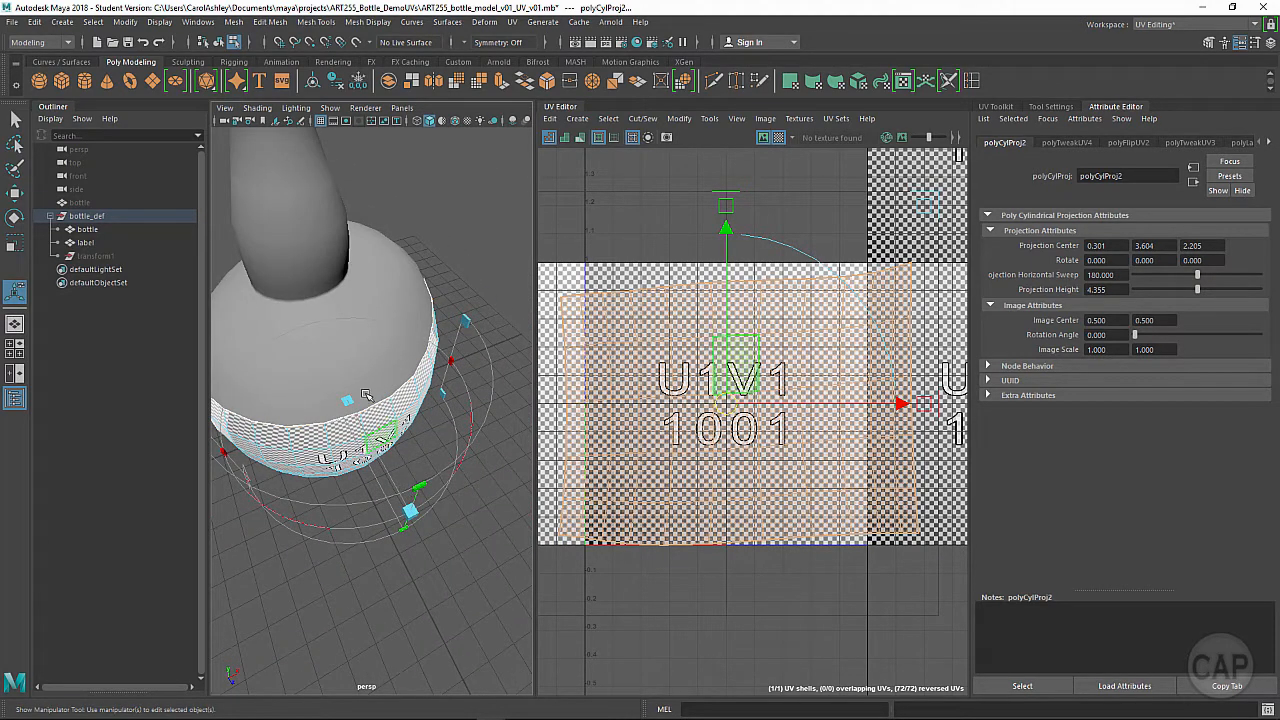
{"action": "left_click_drag", "start_coordinate": [383, 367], "coordinate": [424, 411], "text": "alt"}
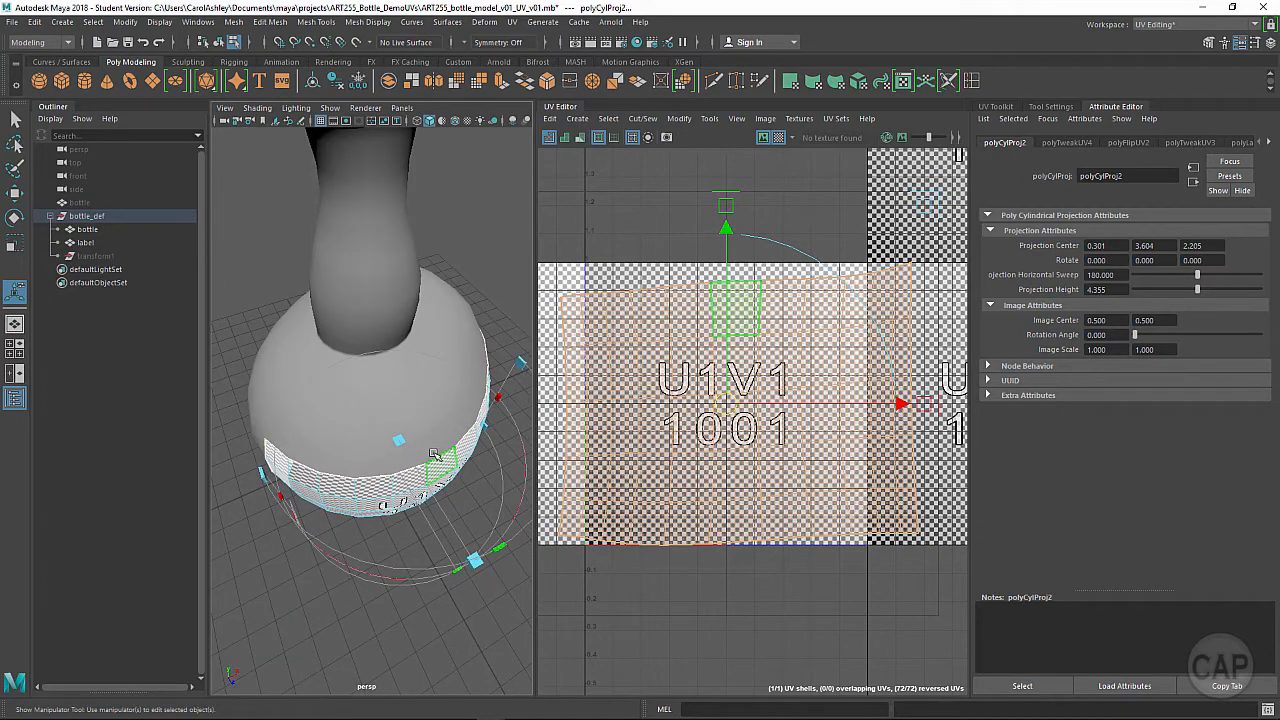
- Set the Z value of the label's cylindrical Projection Center to 0
{"action": "left_click", "coordinate": [1213, 245]}
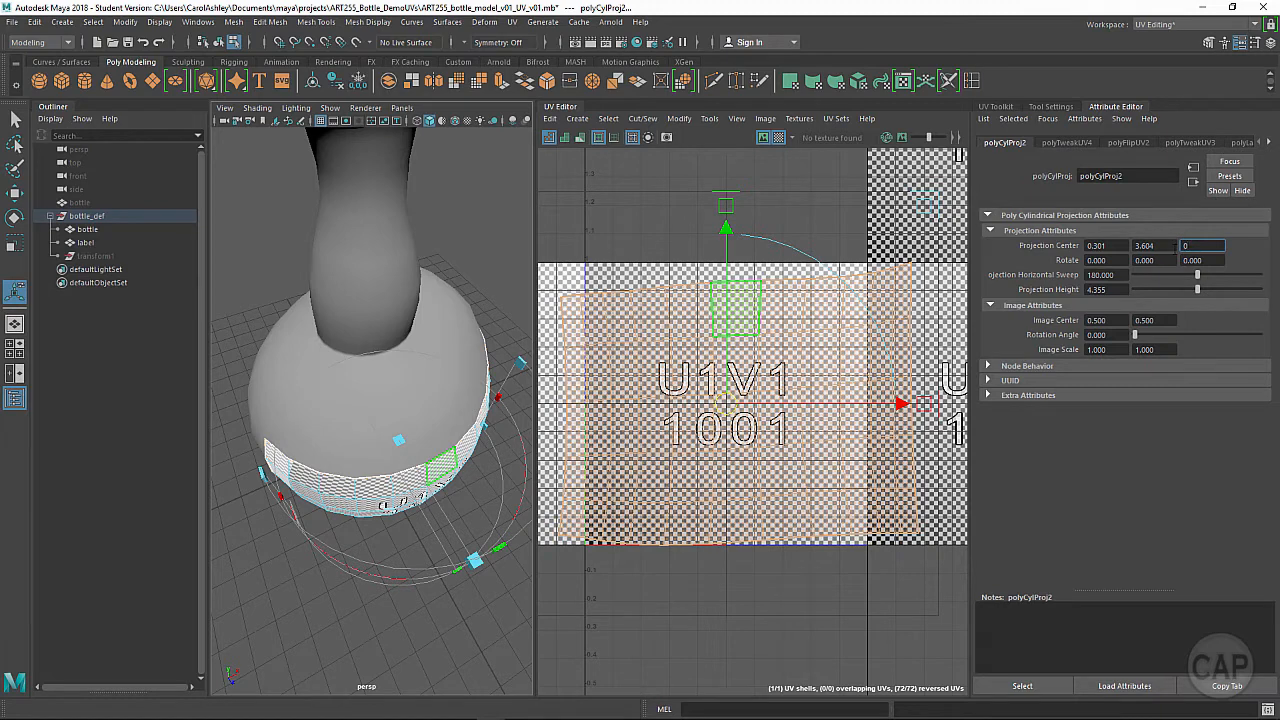
{"action": "type", "text": "0"}
{"action": "key", "text": "Return"}
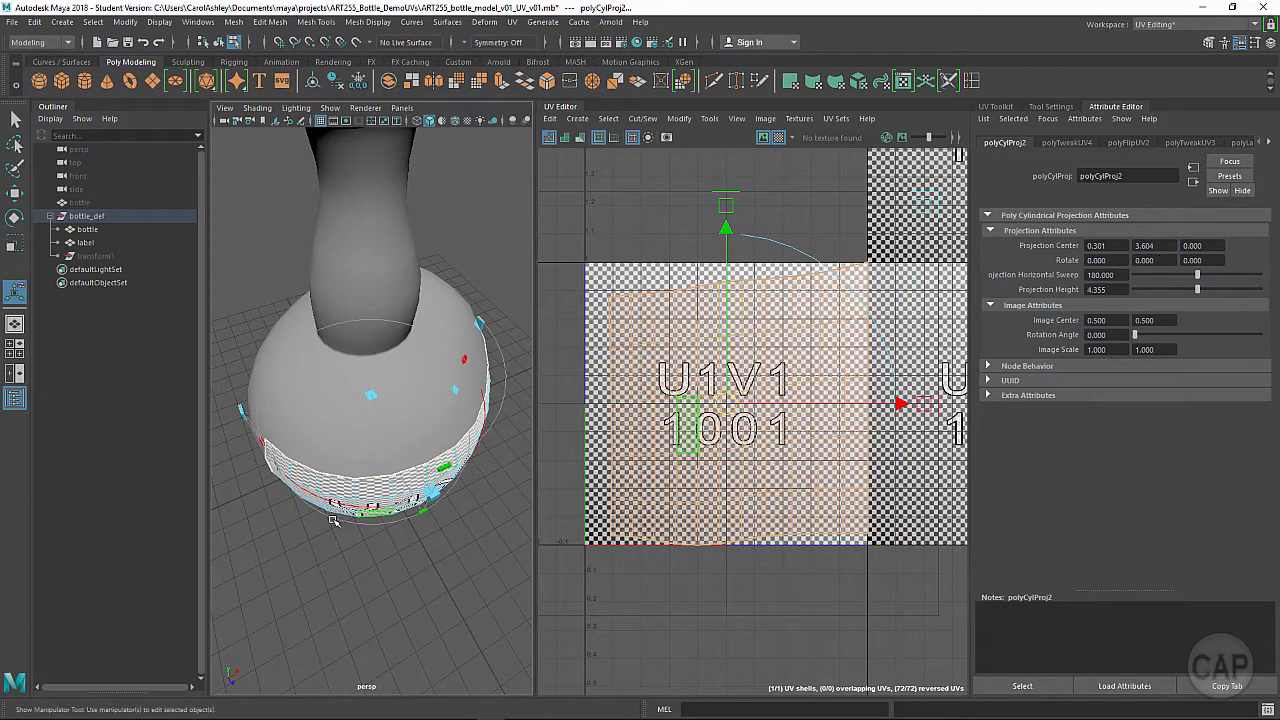
- Examine the checker pattern along the label's side and lower edges with the projection centred in Z
{"action": "left_click_drag", "start_coordinate": [372, 518], "coordinate": [385, 400], "text": "alt"}
{"action": "scroll", "coordinate": [388, 458], "scroll_direction": "up", "scroll_amount": 5}
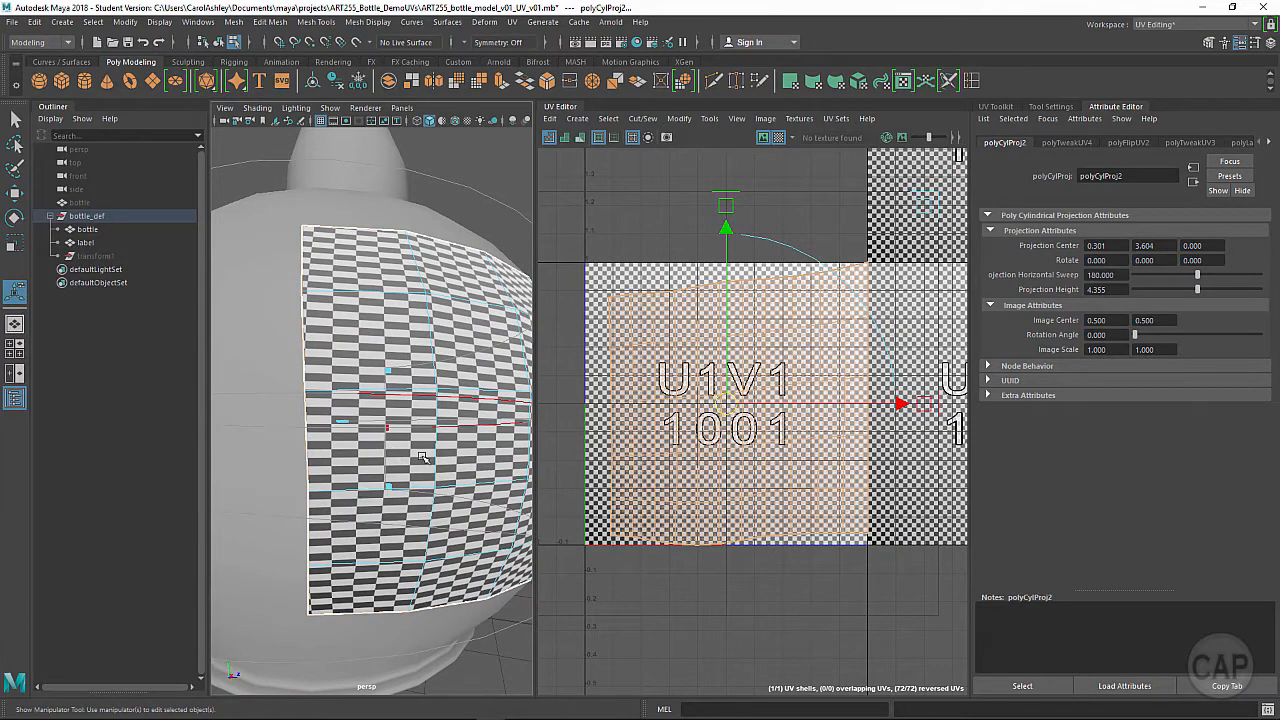
{"action": "left_click_drag", "start_coordinate": [421, 457], "coordinate": [373, 316], "text": "alt"}
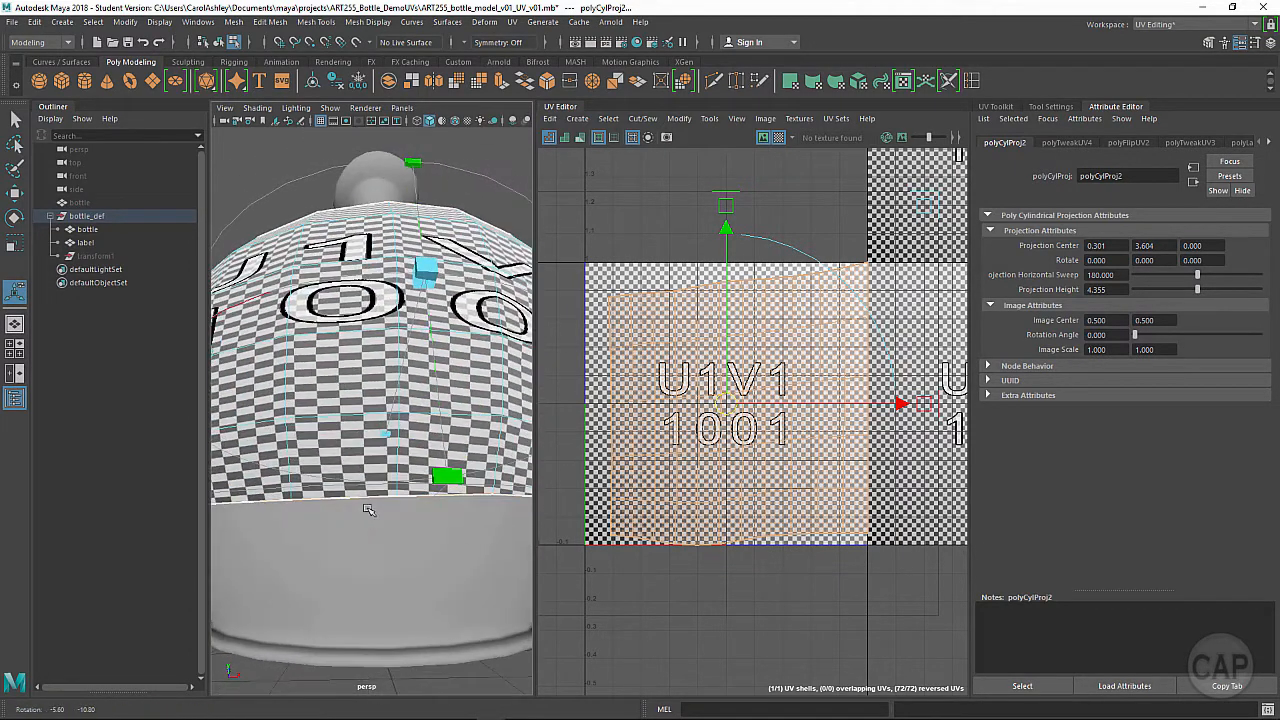
{"action": "left_click_drag", "start_coordinate": [337, 360], "coordinate": [422, 445], "text": "alt"}
{"action": "scroll", "coordinate": [425, 424], "scroll_direction": "down", "scroll_amount": 5}
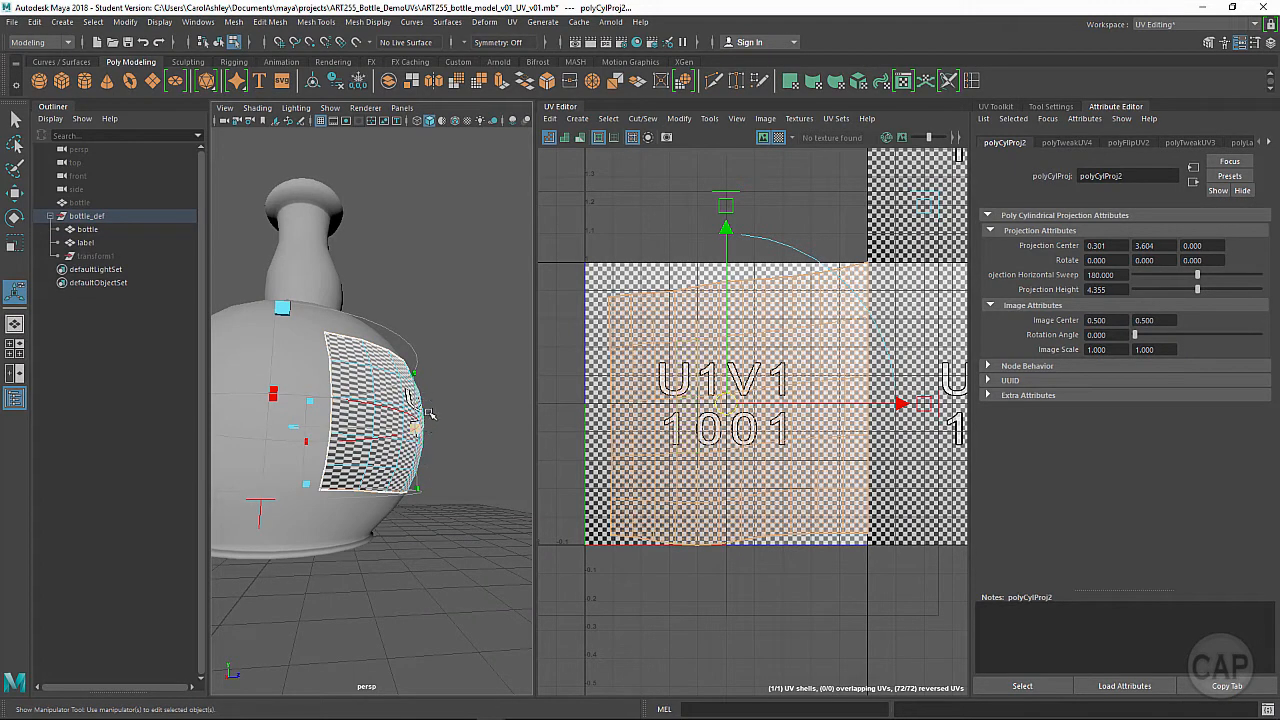
{"action": "scroll", "coordinate": [415, 372], "scroll_direction": "up", "scroll_amount": 6}
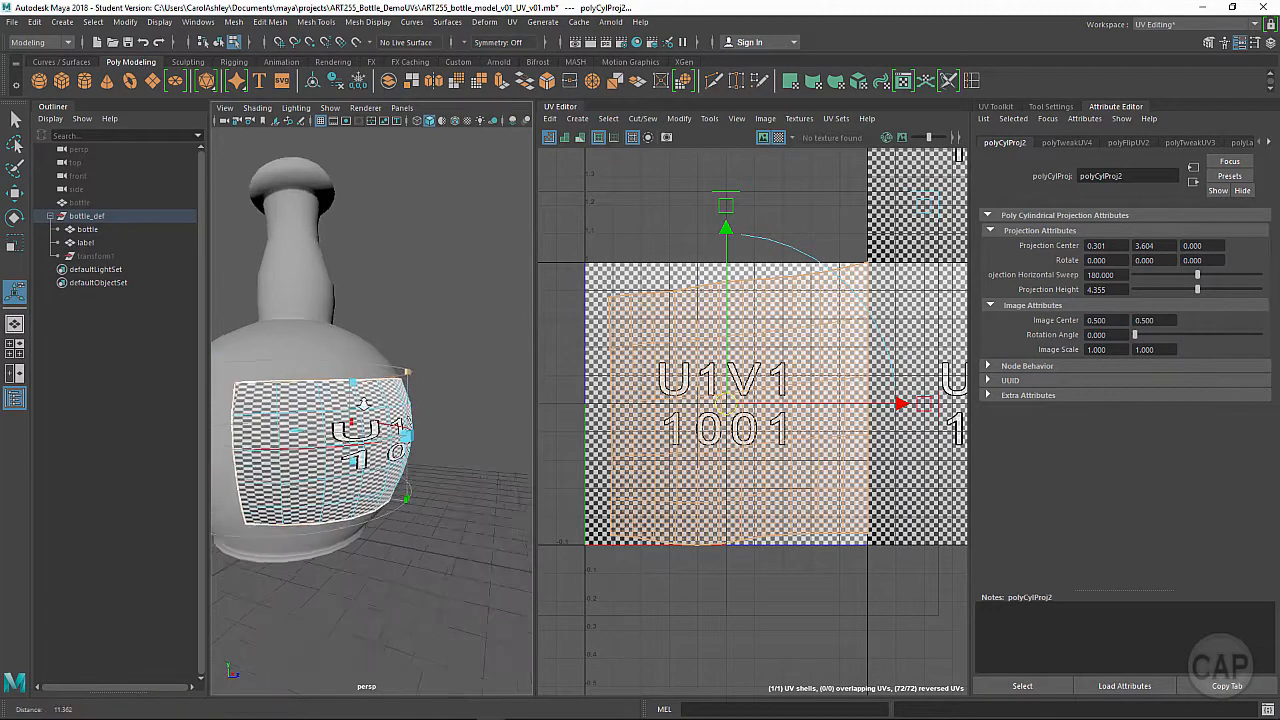
{"action": "left_click_drag", "start_coordinate": [418, 434], "coordinate": [338, 442], "text": "alt"}
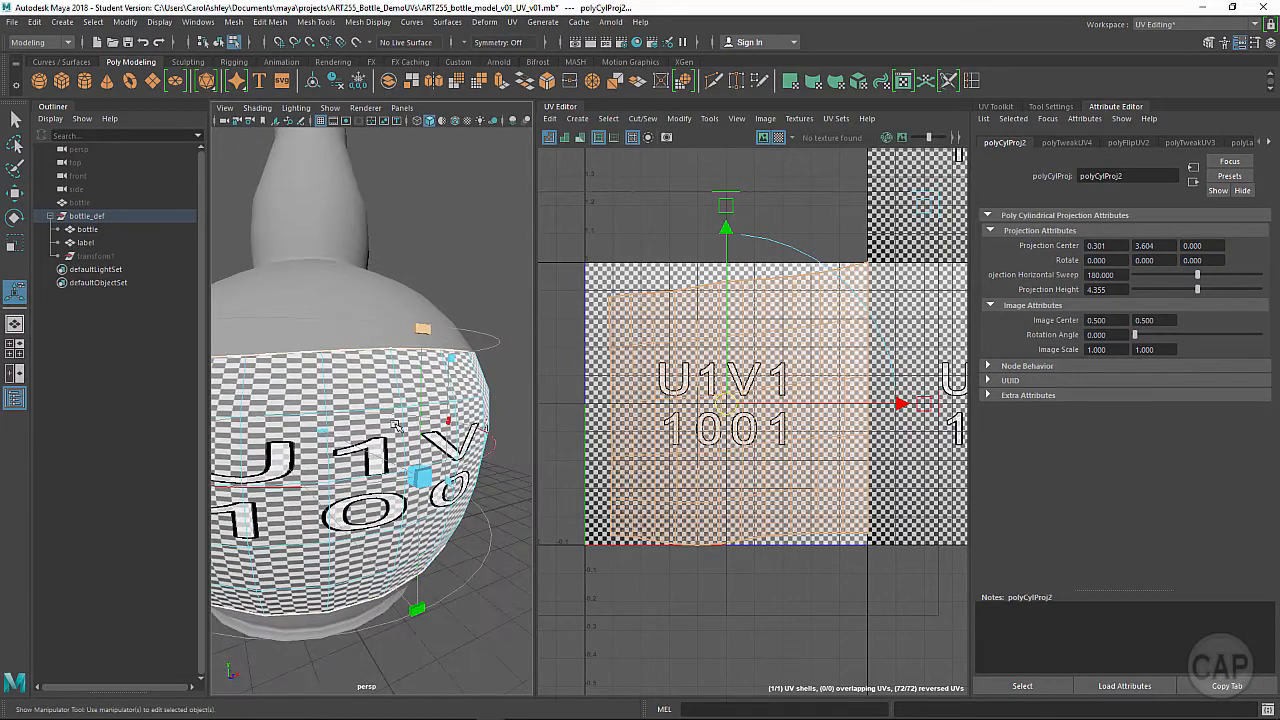
{"action": "middle_click_drag", "start_coordinate": [338, 385], "coordinate": [428, 396], "text": "alt"}
{"action": "key", "text": "f"}
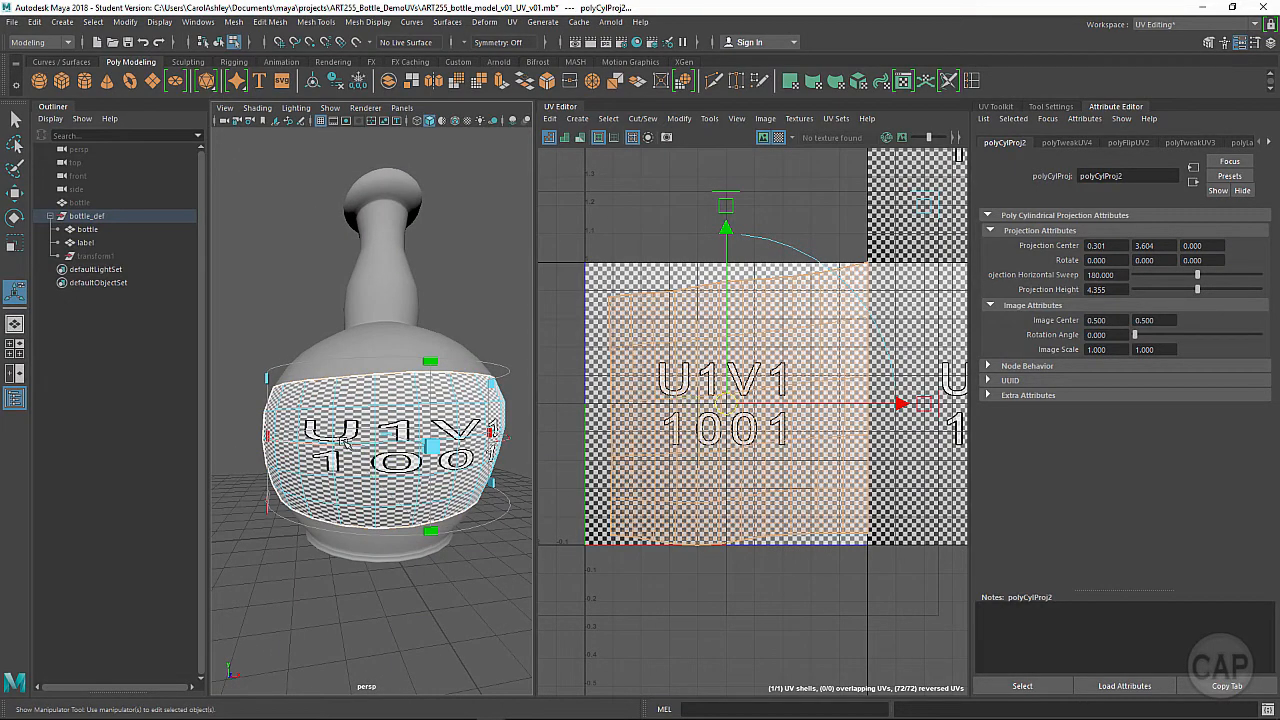
{"action": "left_click_drag", "start_coordinate": [362, 432], "coordinate": [367, 431], "text": "alt"}
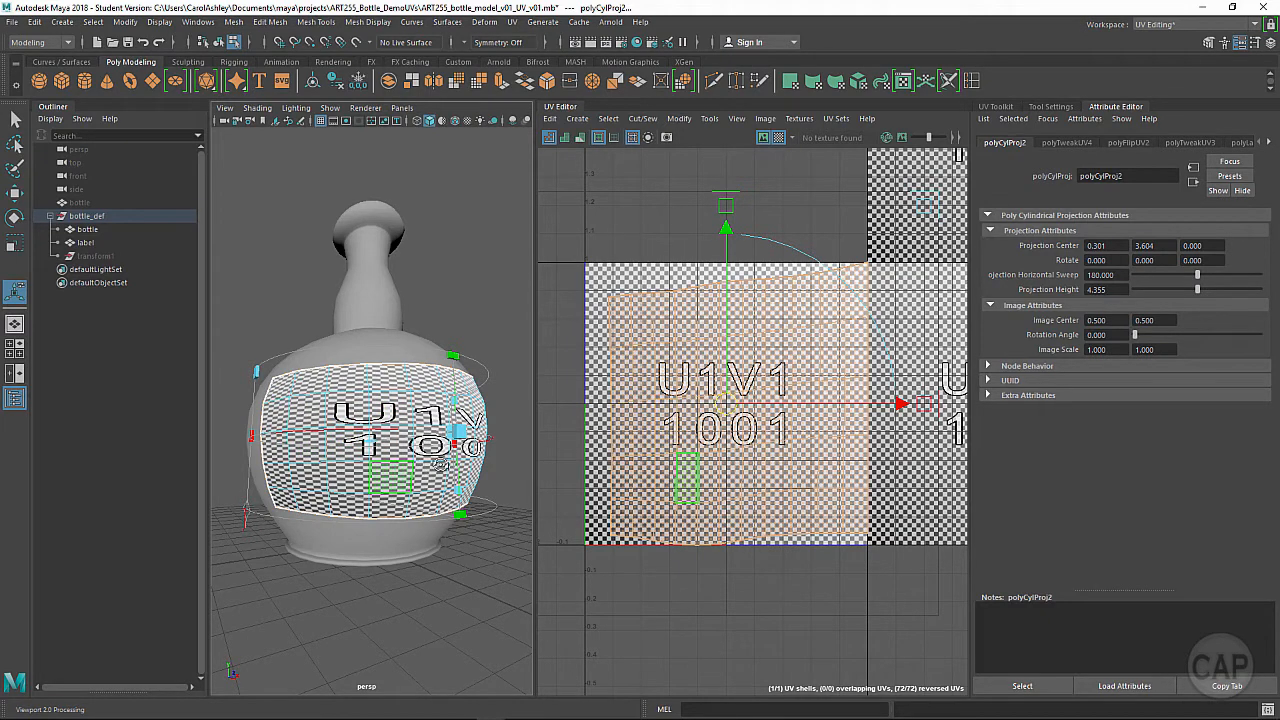
- Inspect the checker squares at the opposite end of the label up close and from a low angle
{"action": "left_click_drag", "start_coordinate": [441, 464], "coordinate": [365, 447], "text": "alt"}
{"action": "key", "text": "t"}
{"action": "right_click_drag", "start_coordinate": [340, 470], "coordinate": [403, 460], "text": "alt"}
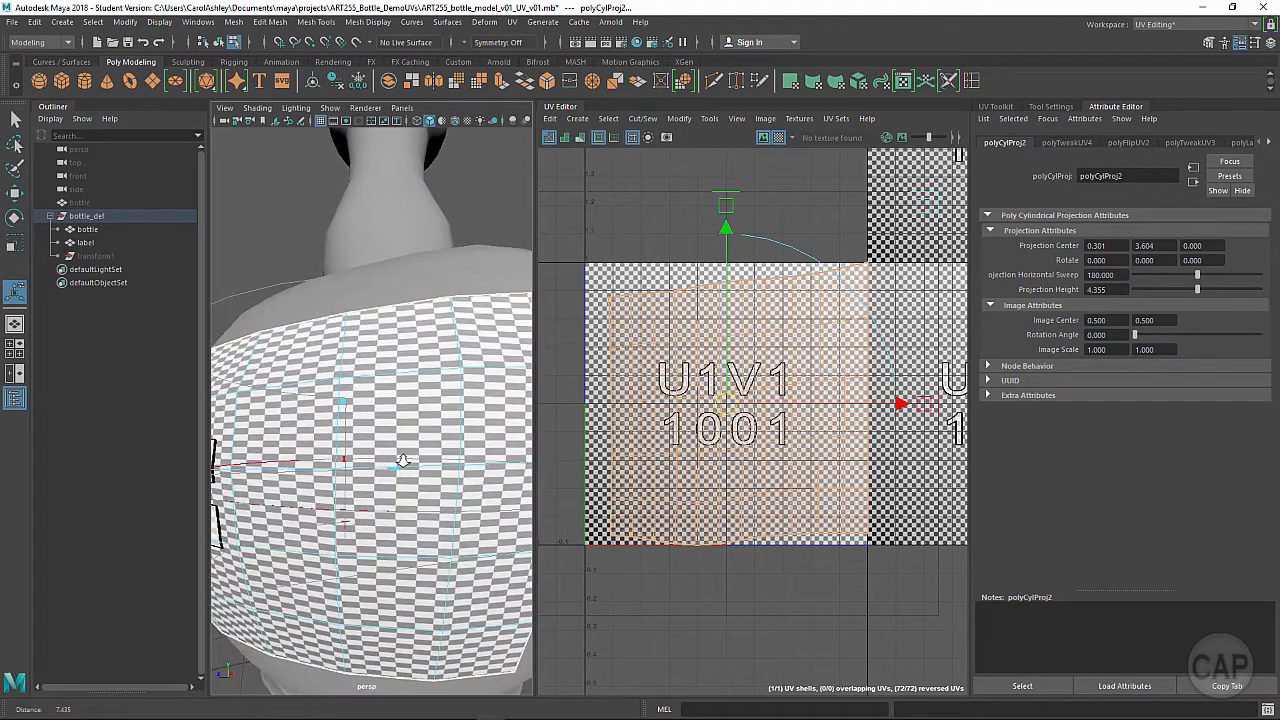
{"action": "middle_click_drag", "start_coordinate": [417, 454], "coordinate": [377, 432], "text": "alt"}
{"action": "left_click_drag", "start_coordinate": [378, 432], "coordinate": [436, 448], "text": "alt"}
{"action": "right_click_drag", "start_coordinate": [436, 448], "coordinate": [350, 450], "text": "alt"}
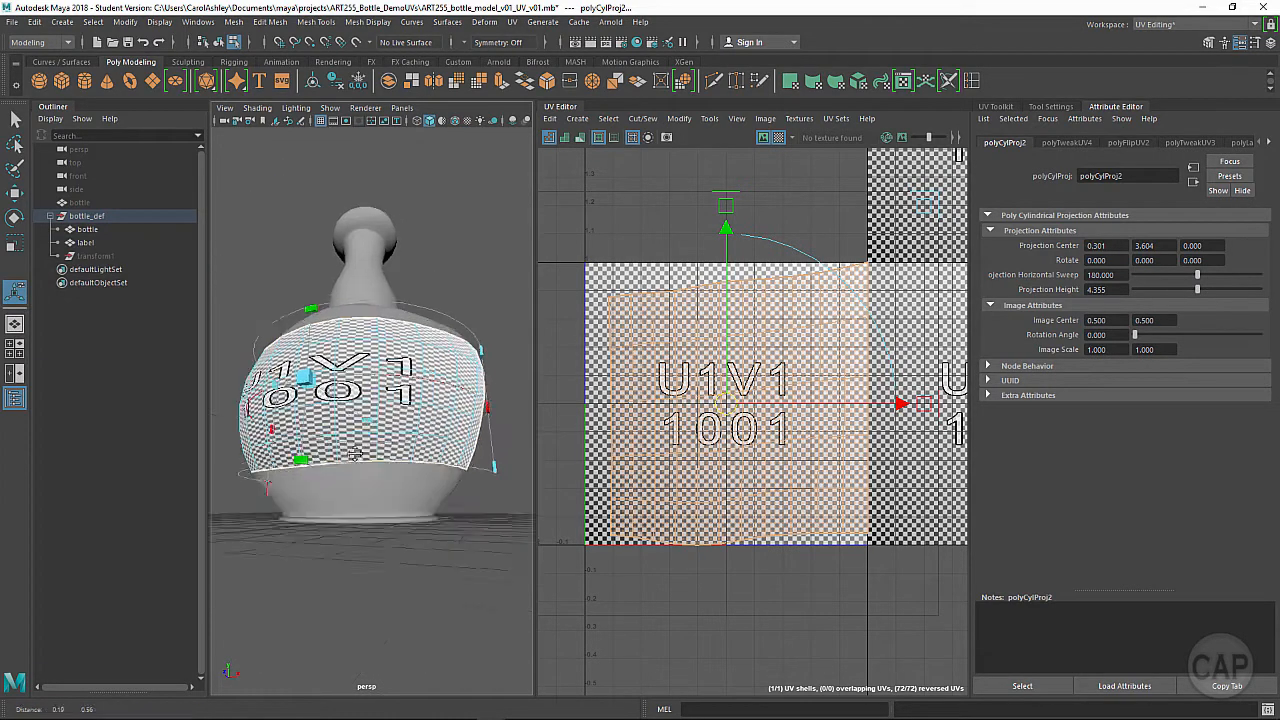
- Compare the label's checker pattern and the projection cylinder's fit around the bottle body from the front and above
{"action": "left_click_drag", "start_coordinate": [350, 450], "coordinate": [405, 483], "text": "alt"}
{"action": "right_click_drag", "start_coordinate": [405, 483], "coordinate": [398, 492], "text": "alt"}
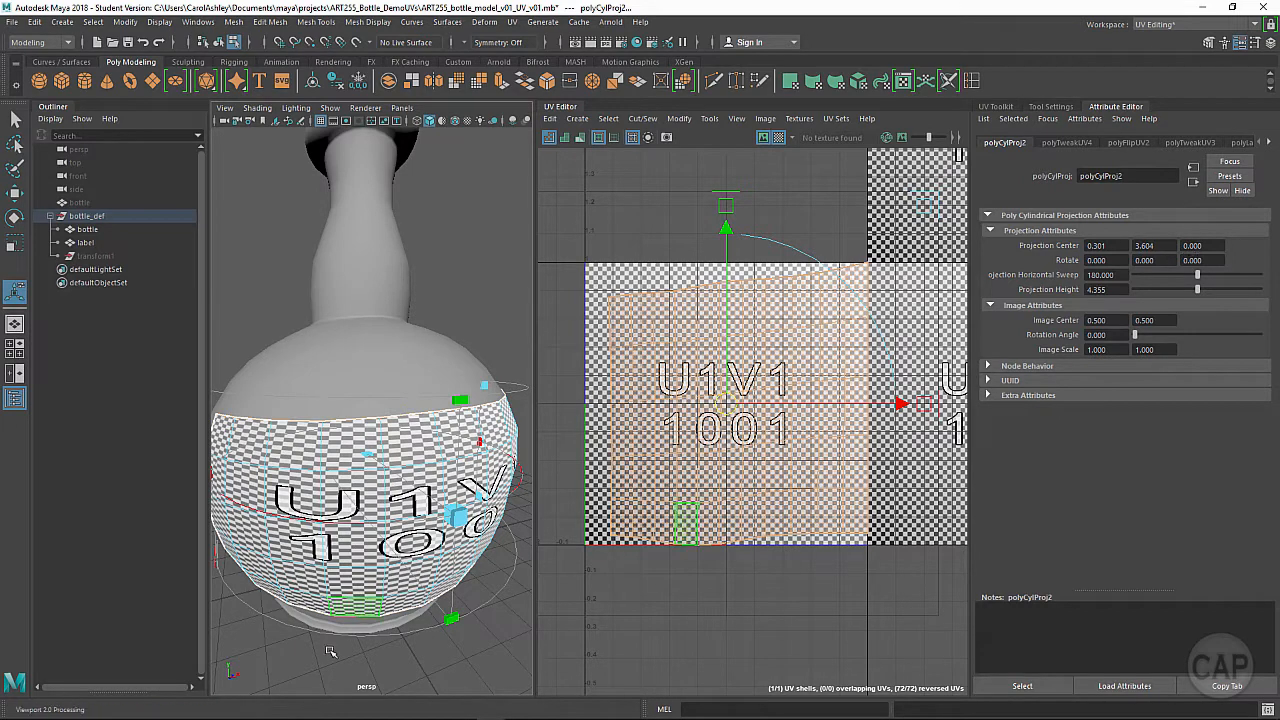
{"action": "left_click_drag", "start_coordinate": [279, 661], "coordinate": [362, 627], "text": "alt"}
{"action": "right_click_drag", "start_coordinate": [362, 627], "coordinate": [321, 604], "text": "alt"}
{"action": "left_click_drag", "start_coordinate": [321, 604], "coordinate": [366, 523], "text": "alt"}
{"action": "right_click_drag", "start_coordinate": [366, 523], "coordinate": [420, 597], "text": "alt"}
{"action": "left_click_drag", "start_coordinate": [310, 642], "coordinate": [417, 580], "text": "alt"}
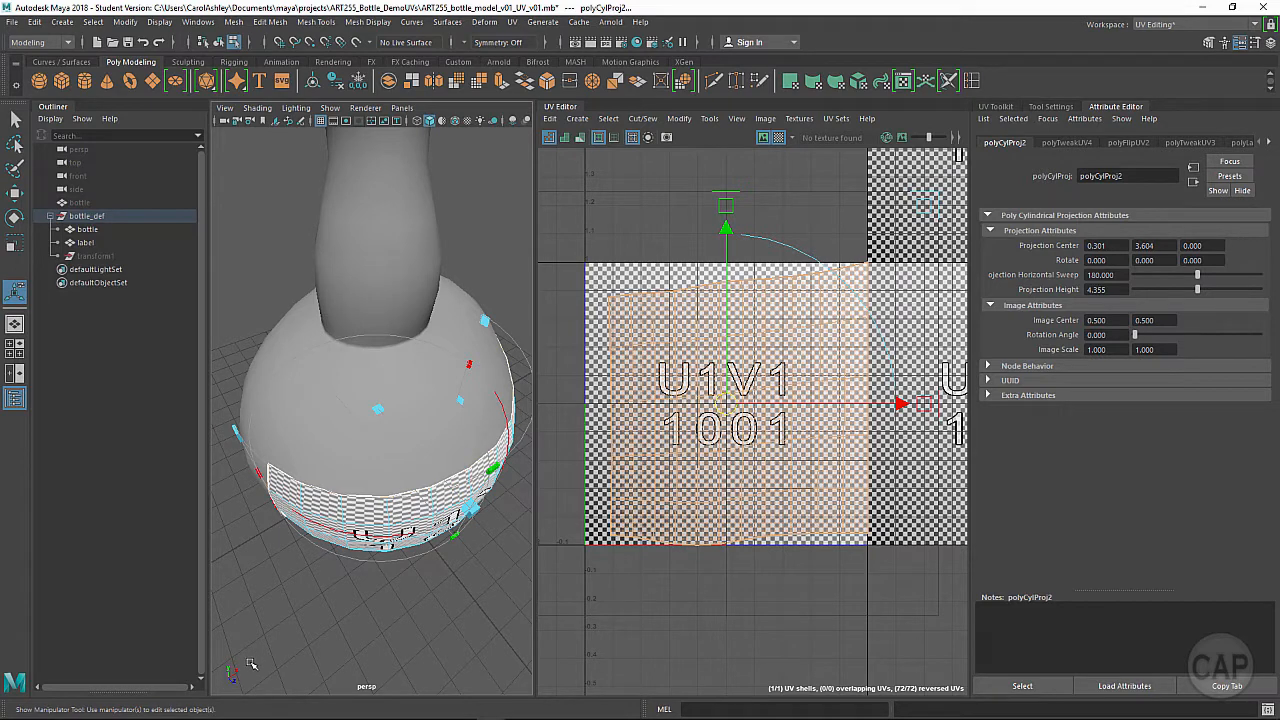
- Examine the label's checker squares face-on and compare them with the UV shell's layout in the 1001 tile
{"action": "double_click", "coordinate": [1108, 244]}
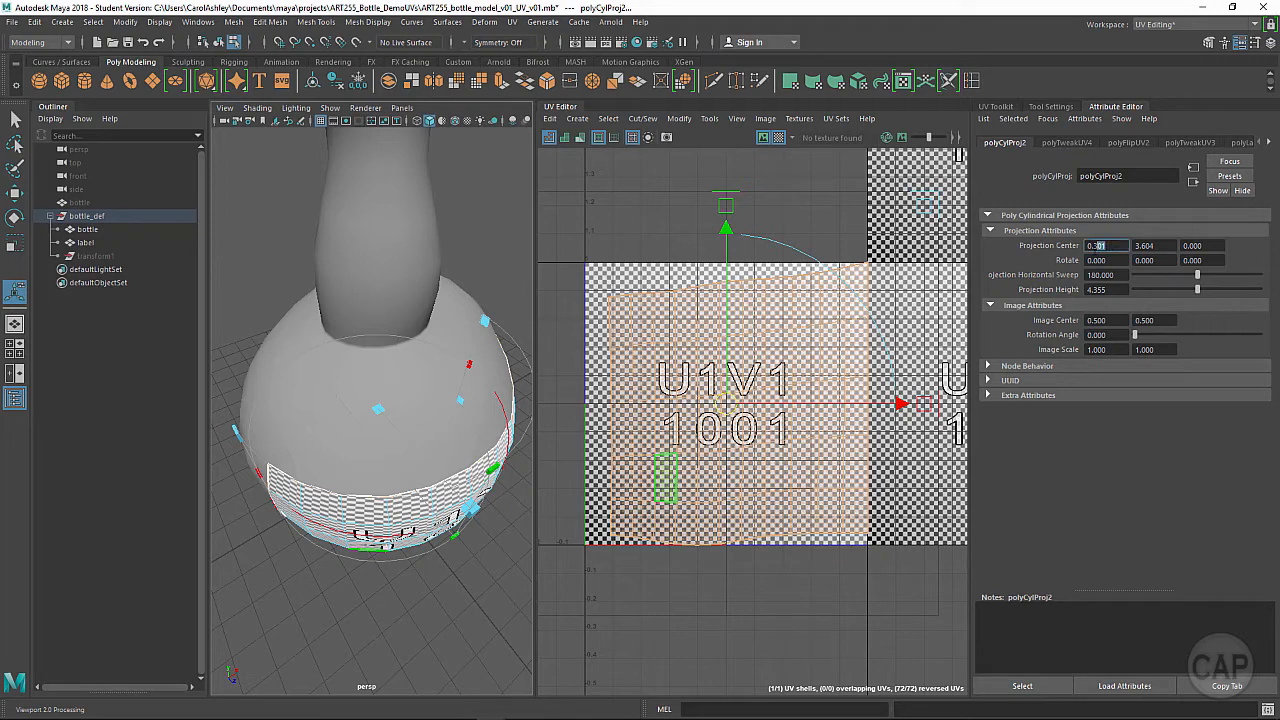
{"action": "scroll", "coordinate": [375, 543], "scroll_direction": "down", "scroll_amount": 5}
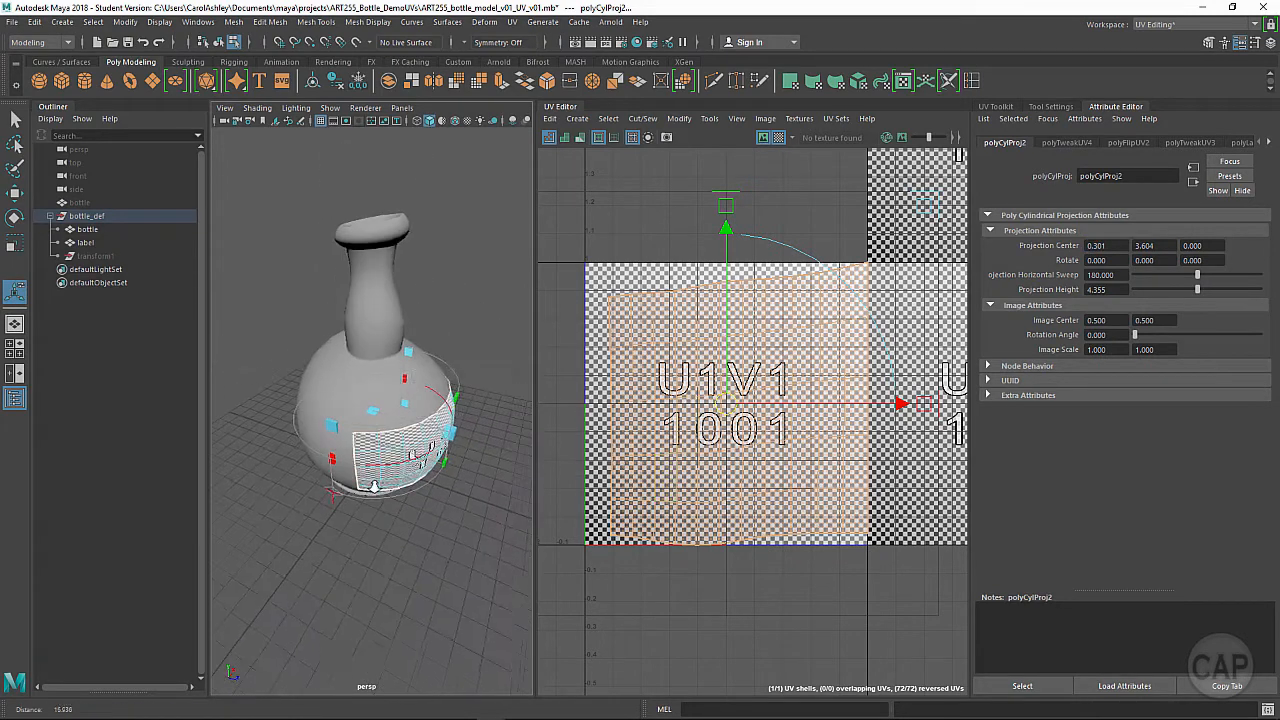
{"action": "left_click_drag", "start_coordinate": [375, 543], "coordinate": [325, 482], "text": "alt"}
{"action": "right_click_drag", "start_coordinate": [325, 482], "coordinate": [407, 475], "text": "alt"}
{"action": "middle_click_drag", "start_coordinate": [407, 475], "coordinate": [413, 470], "text": "alt"}
{"action": "scroll", "coordinate": [413, 470], "scroll_direction": "down", "scroll_amount": 2}
{"action": "scroll", "coordinate": [765, 397], "scroll_direction": "down", "scroll_amount": 3}
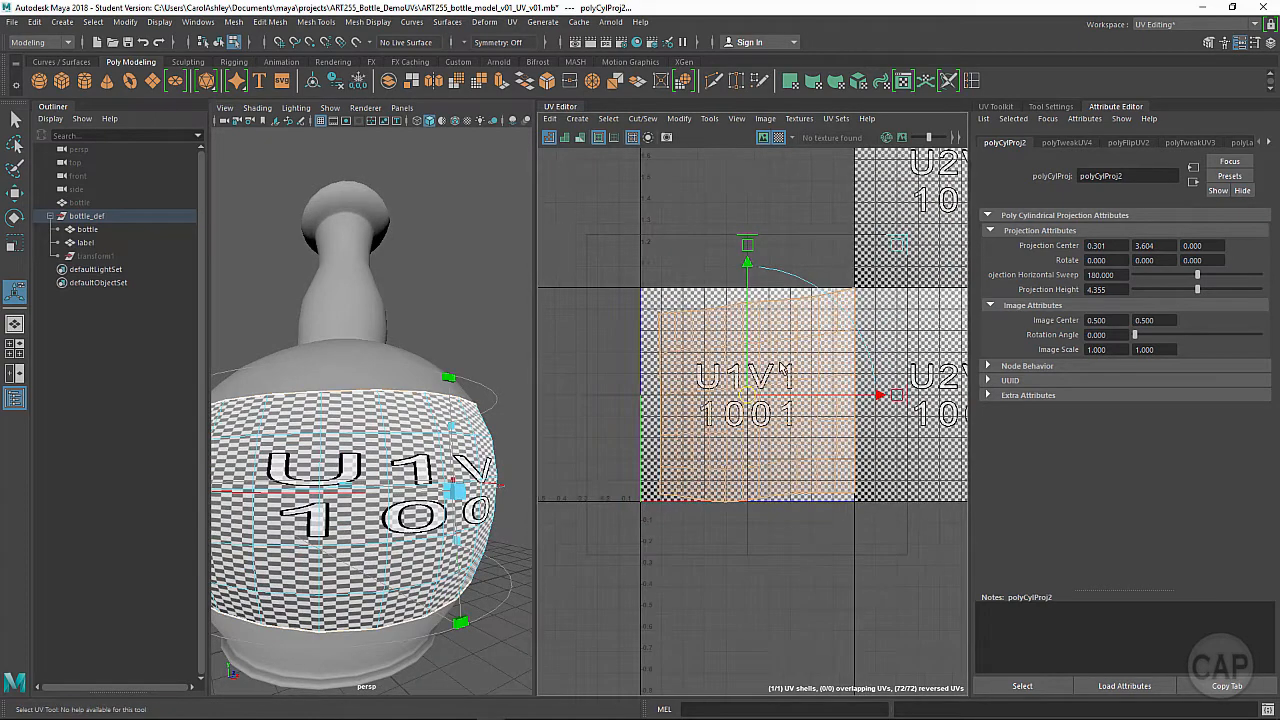
{"action": "scroll", "coordinate": [785, 420], "scroll_direction": "down", "scroll_amount": 1}
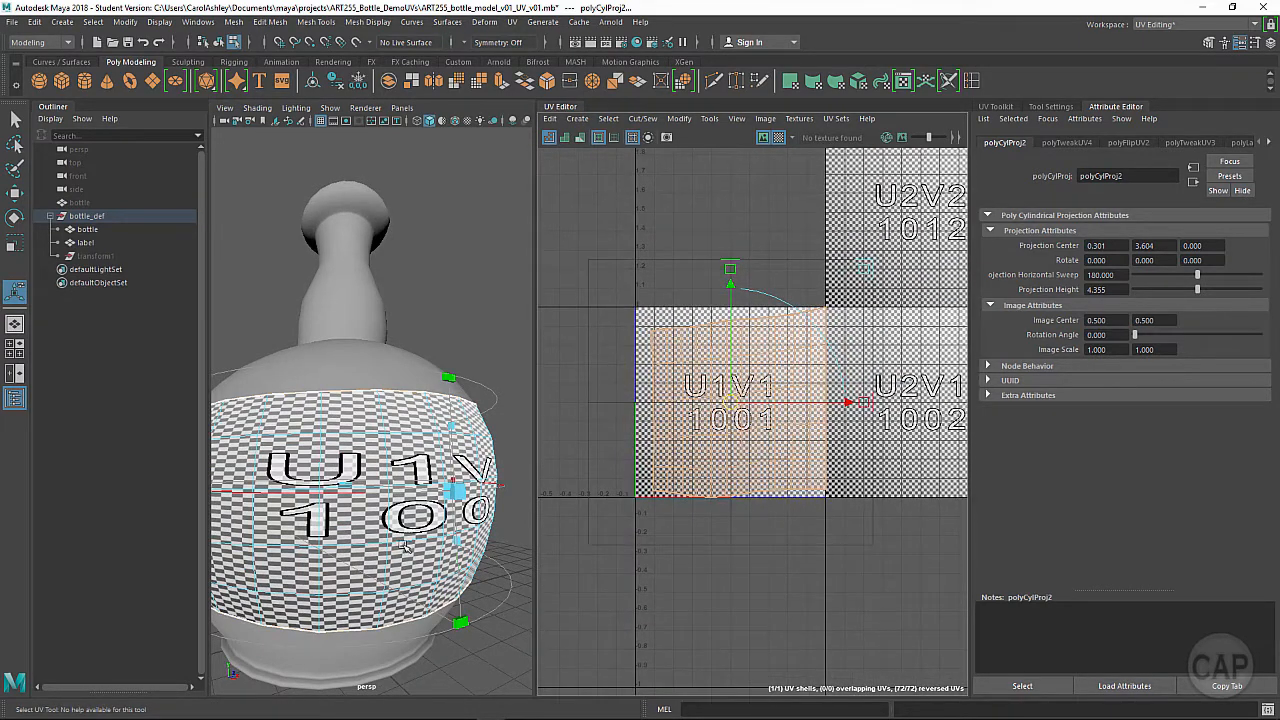
{"action": "scroll", "coordinate": [405, 543], "scroll_direction": "down", "scroll_amount": 5}
{"action": "scroll", "coordinate": [334, 520], "scroll_direction": "up", "scroll_amount": 6}
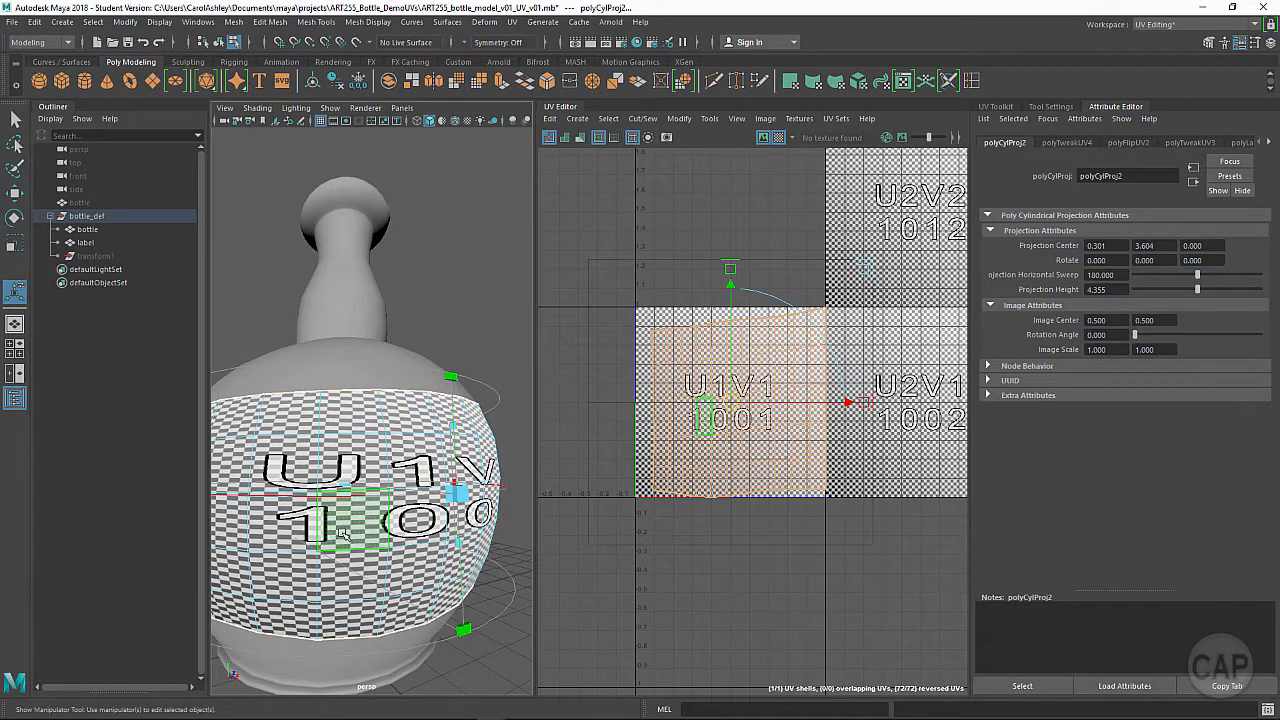
{"action": "left_click_drag", "start_coordinate": [450, 538], "coordinate": [408, 552], "text": "alt"}
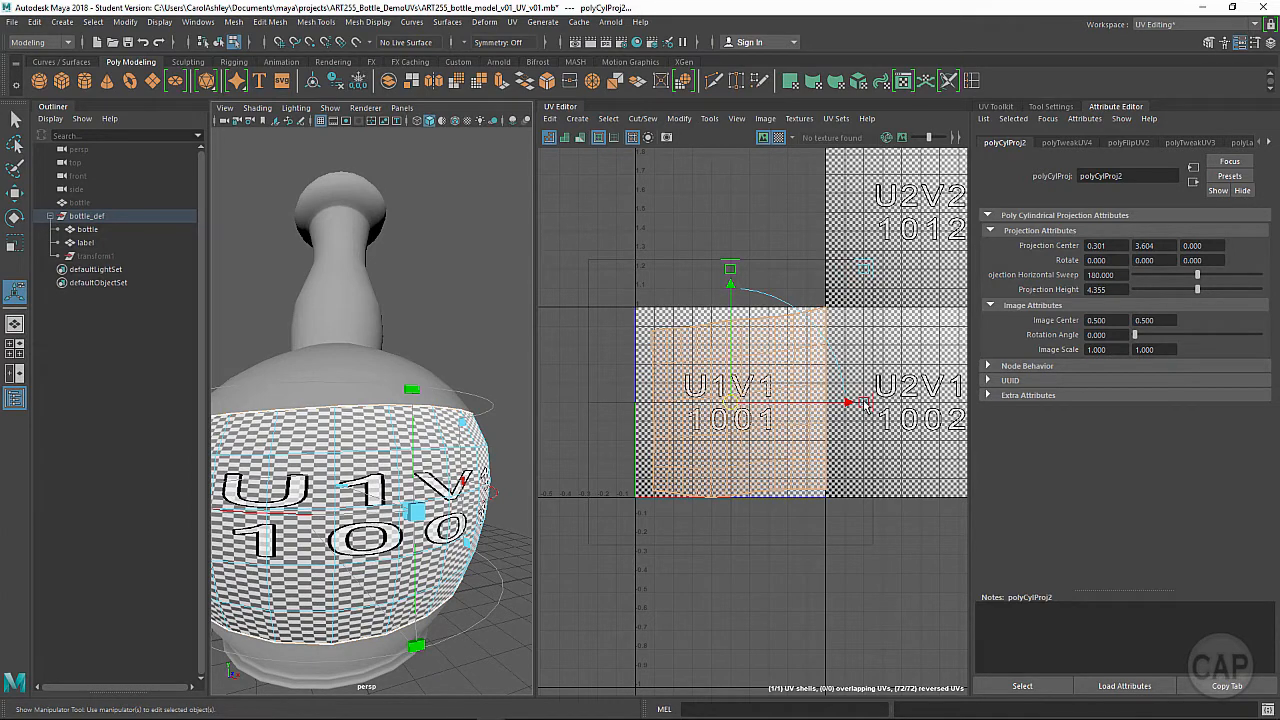
- Scale the label's UV shell in U only, to a little over twice its width
{"action": "key", "text": "r"}
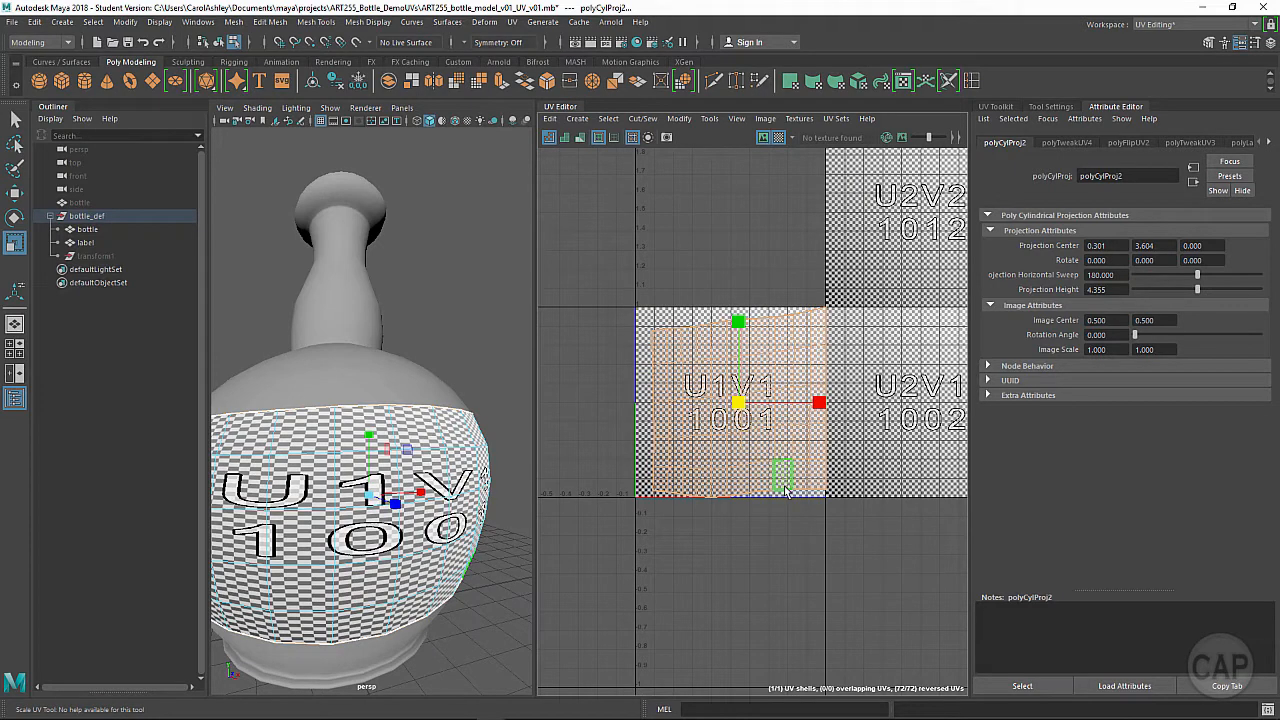
{"action": "scroll", "coordinate": [790, 440], "scroll_direction": "down", "scroll_amount": 2}
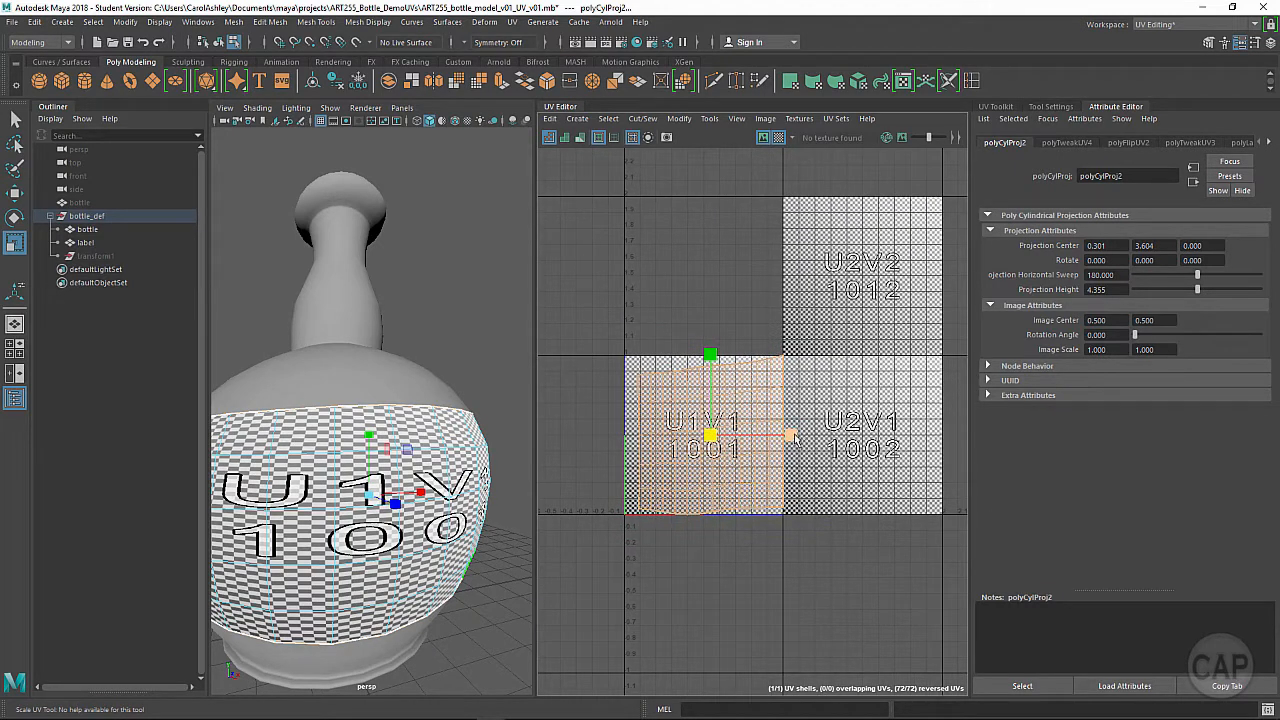
{"action": "left_click_drag", "start_coordinate": [790, 437], "coordinate": [886, 436]}
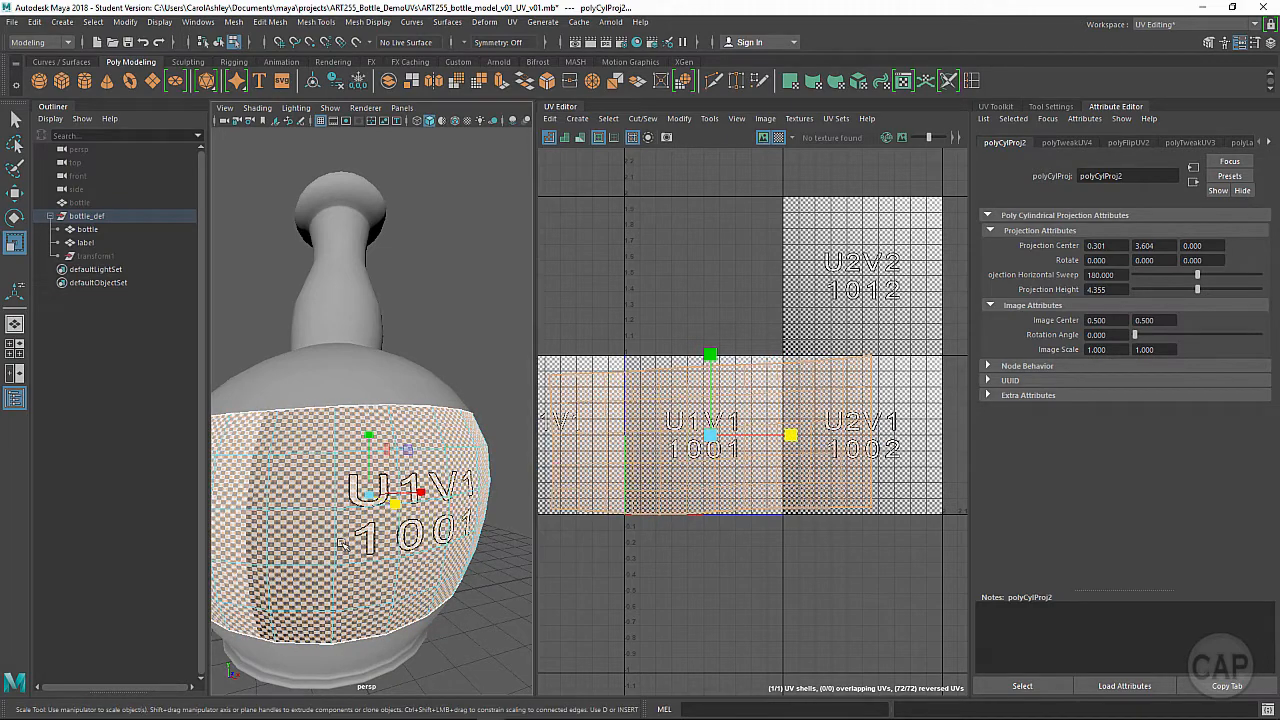
- Widen the label's UV shell slightly more in U so the checker pattern reads as even squares up close
{"action": "left_click_drag", "start_coordinate": [405, 527], "coordinate": [308, 585], "text": "alt"}
{"action": "left_click_drag", "start_coordinate": [381, 503], "coordinate": [456, 495], "text": "alt"}
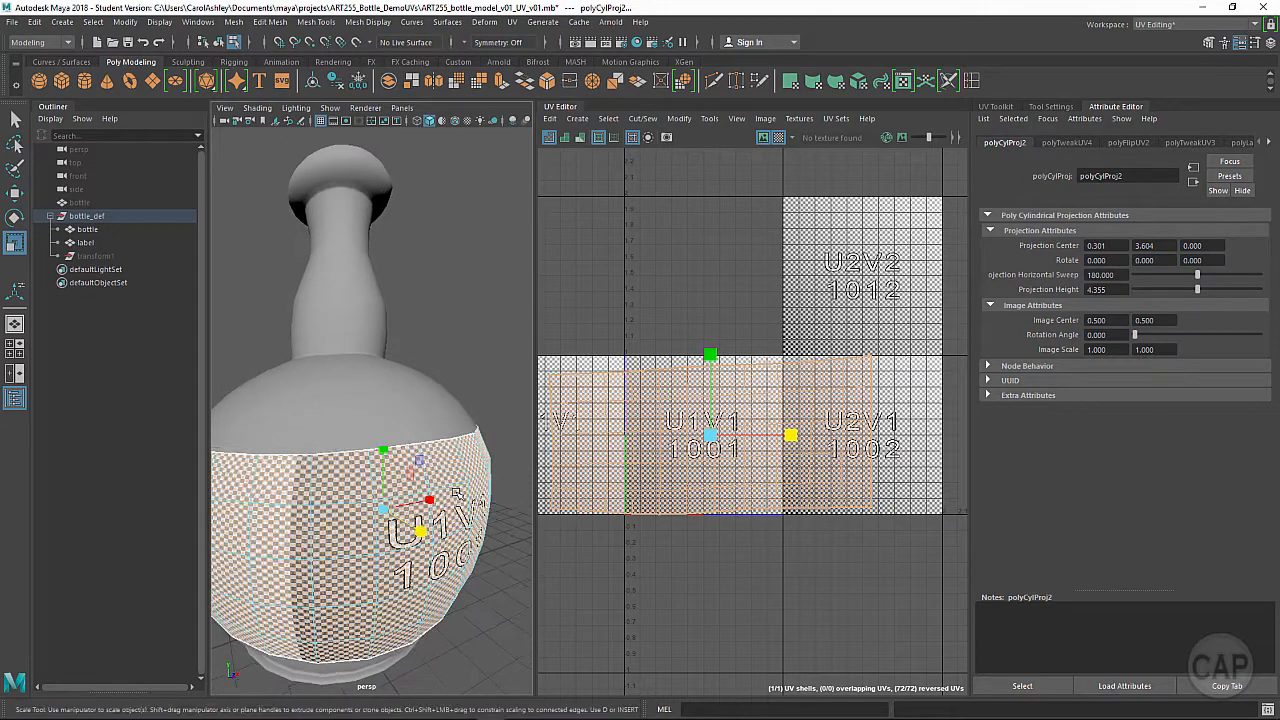
{"action": "right_click_drag", "start_coordinate": [424, 495], "coordinate": [376, 498], "text": "alt"}
{"action": "left_click_drag", "start_coordinate": [376, 498], "coordinate": [335, 508], "text": "alt"}
{"action": "right_click_drag", "start_coordinate": [335, 508], "coordinate": [455, 482], "text": "alt"}
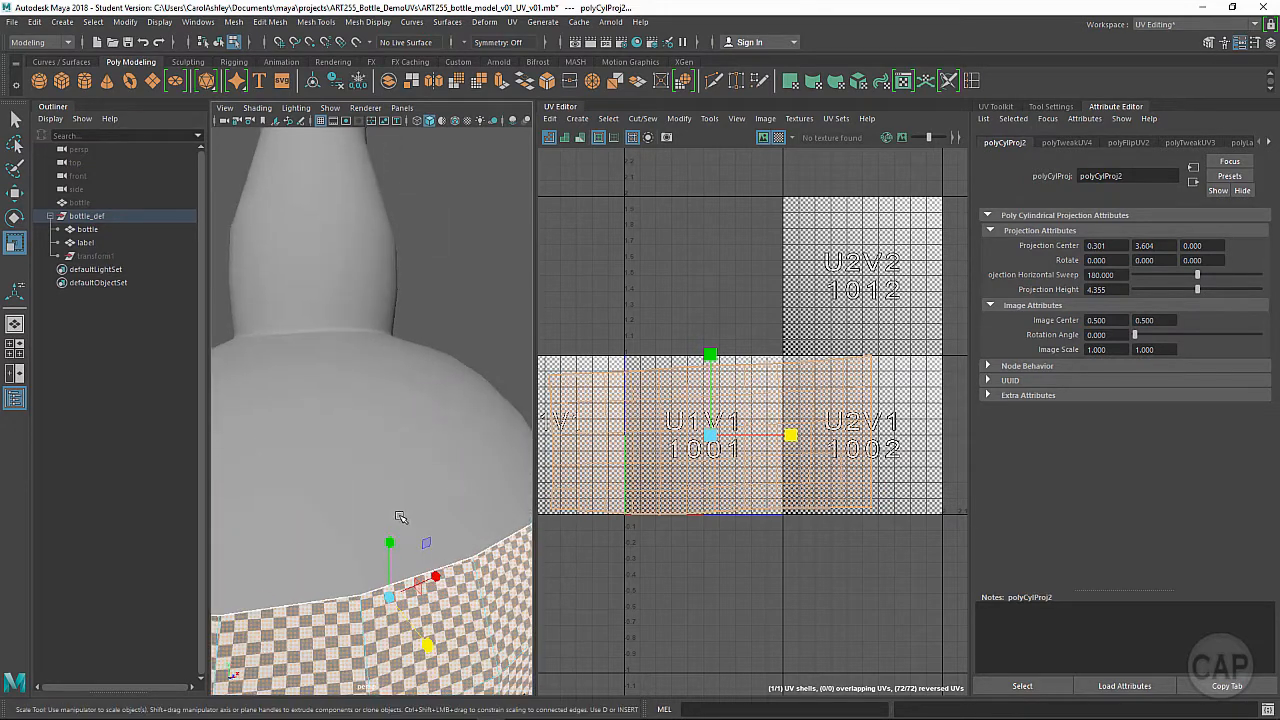
{"action": "left_click_drag", "start_coordinate": [400, 517], "coordinate": [406, 415], "text": "alt"}
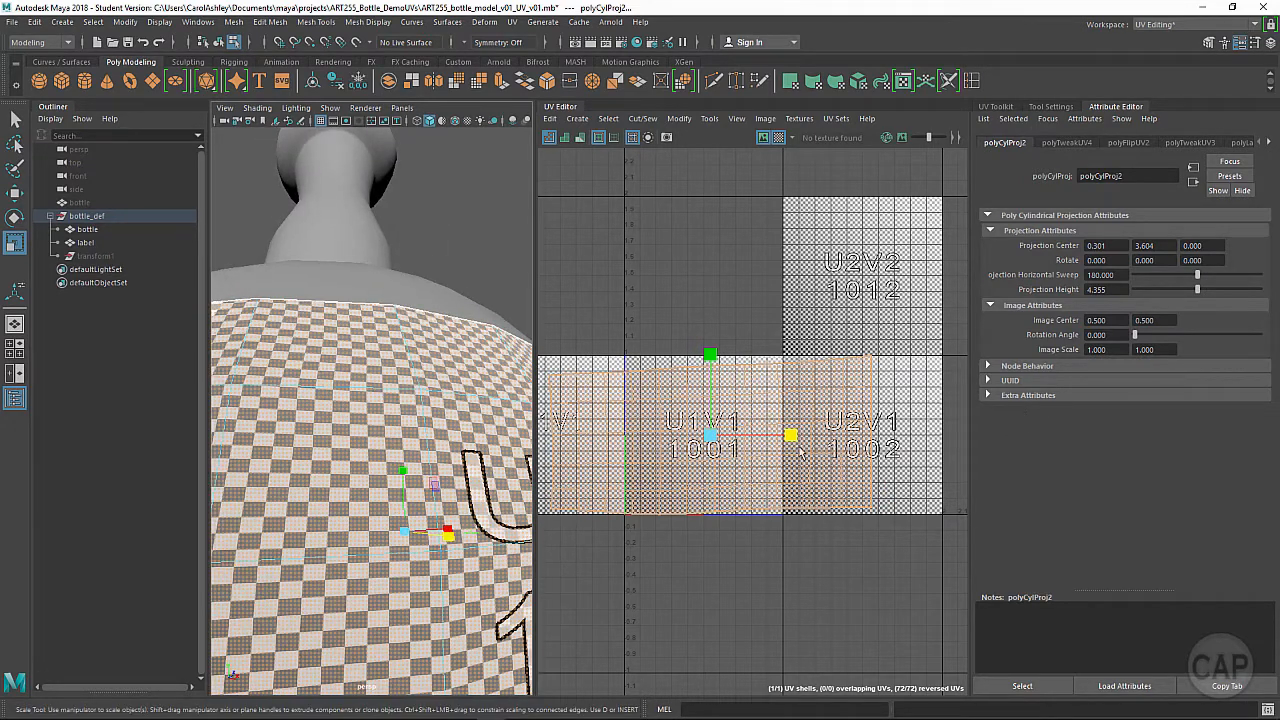
{"action": "left_click_drag", "start_coordinate": [790, 437], "coordinate": [803, 436]}
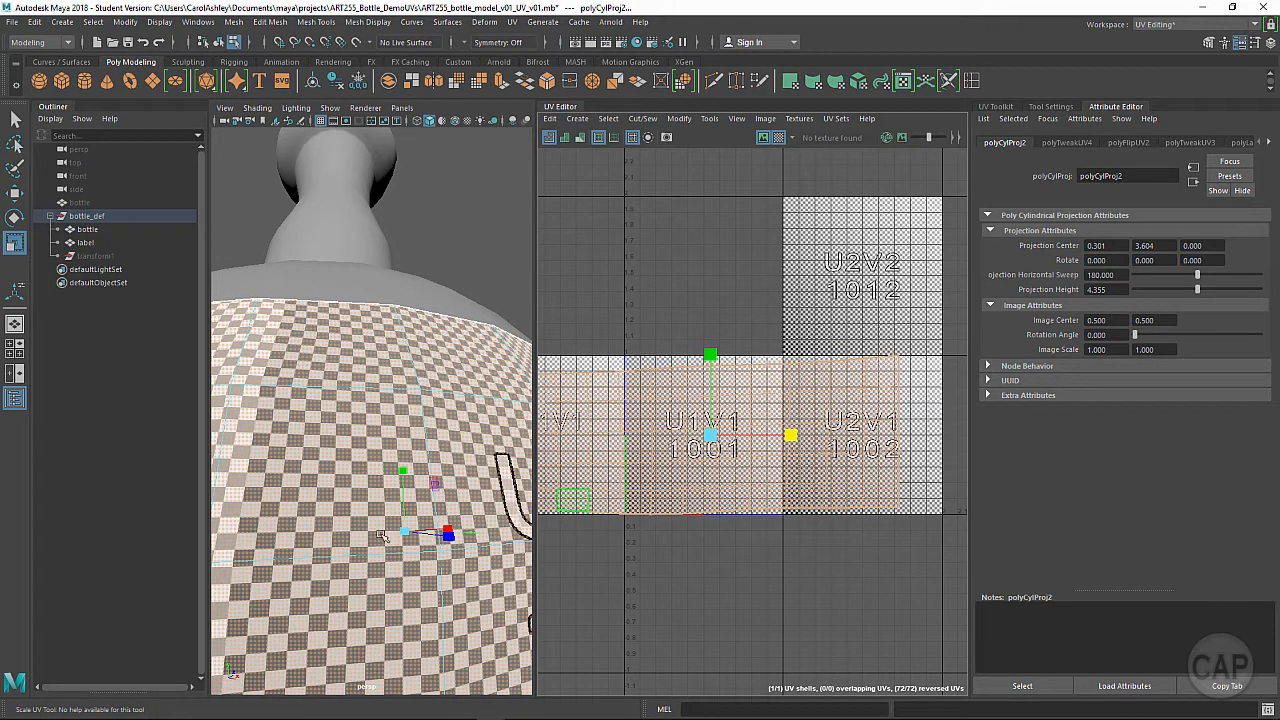
- Inspect the label's checker squares from several angles and distances to judge their proportions after the horizontal scaling
{"action": "left_click_drag", "start_coordinate": [381, 536], "coordinate": [358, 487], "text": "alt"}
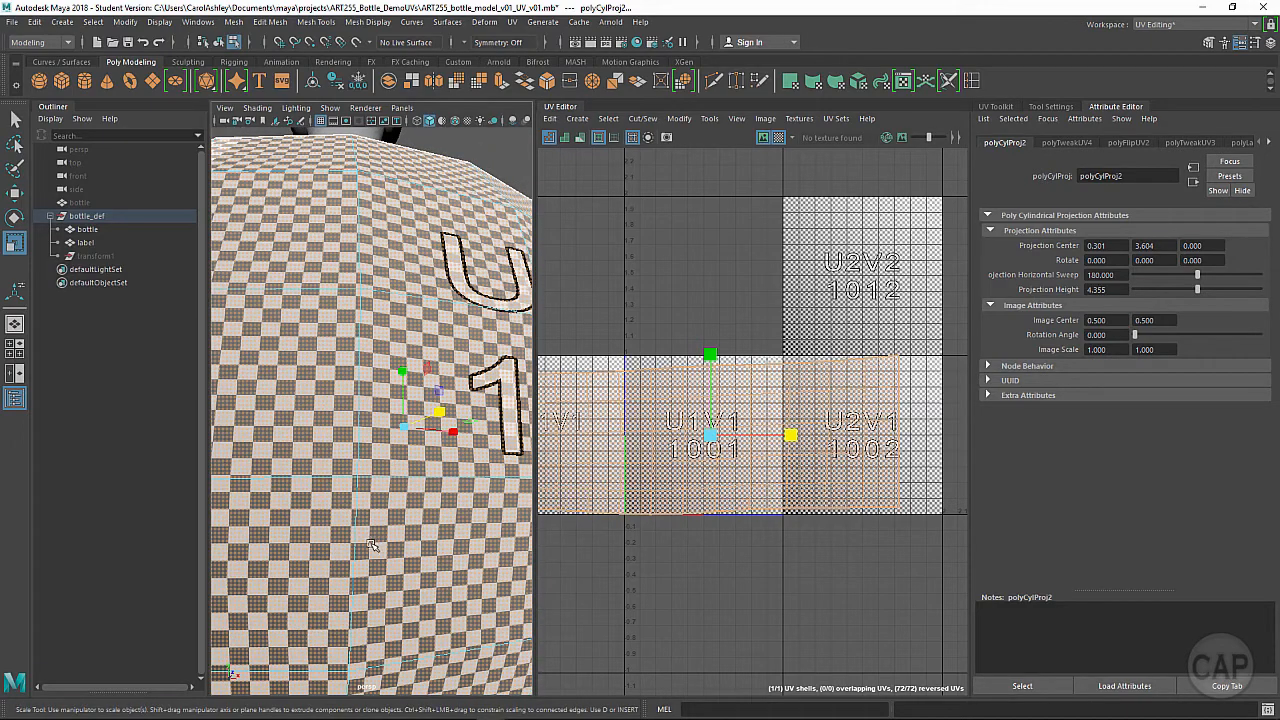
{"action": "left_click_drag", "start_coordinate": [370, 545], "coordinate": [400, 477], "text": "alt"}
{"action": "scroll", "coordinate": [310, 505], "scroll_direction": "up", "scroll_amount": 3}
{"action": "scroll", "coordinate": [343, 482], "scroll_direction": "up", "scroll_amount": 4}
{"action": "scroll", "coordinate": [403, 443], "scroll_direction": "down", "scroll_amount": 6}
{"action": "scroll", "coordinate": [400, 477], "scroll_direction": "up", "scroll_amount": 4}
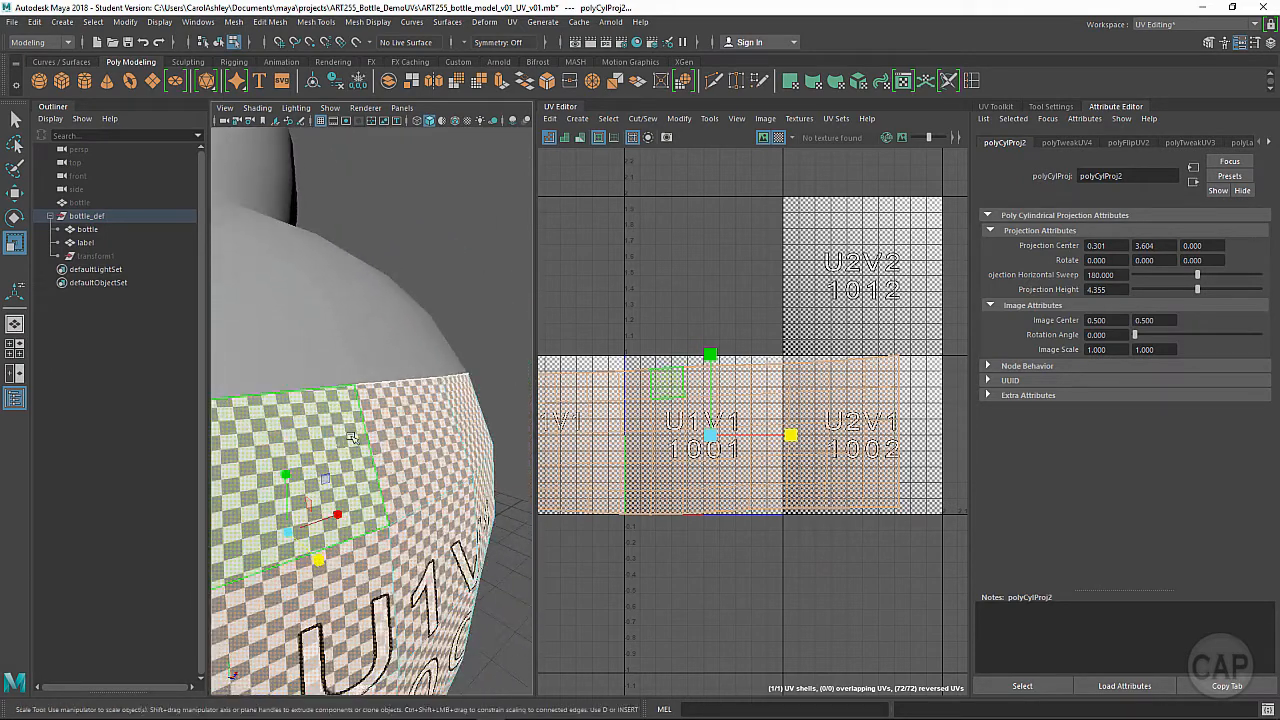
{"action": "scroll", "coordinate": [424, 431], "scroll_direction": "down", "scroll_amount": 6}
{"action": "left_click_drag", "start_coordinate": [338, 447], "coordinate": [430, 441], "text": "alt"}
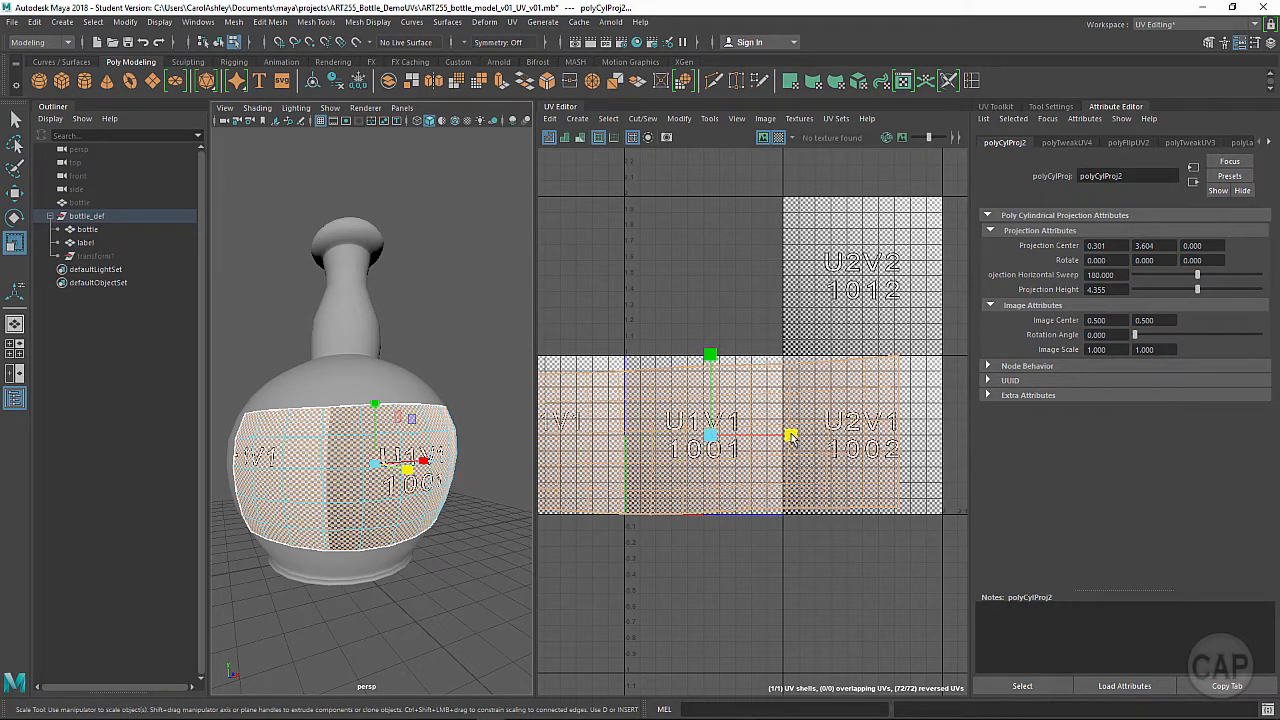
{"action": "left_click_drag", "start_coordinate": [352, 468], "coordinate": [343, 488], "text": "alt"}
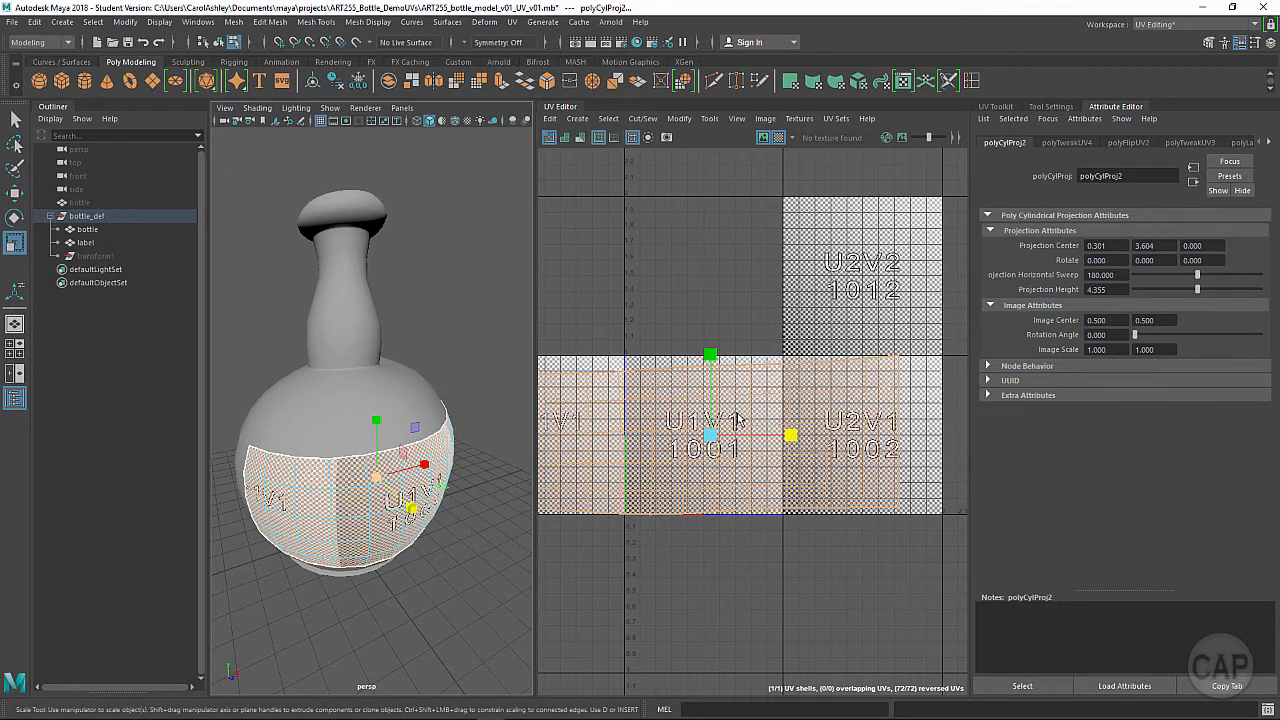
- Scale the label's UV shell down uniformly until its full width fits the 1001 tile
{"action": "middle_click_drag", "start_coordinate": [740, 460], "coordinate": [782, 458], "text": "alt"}
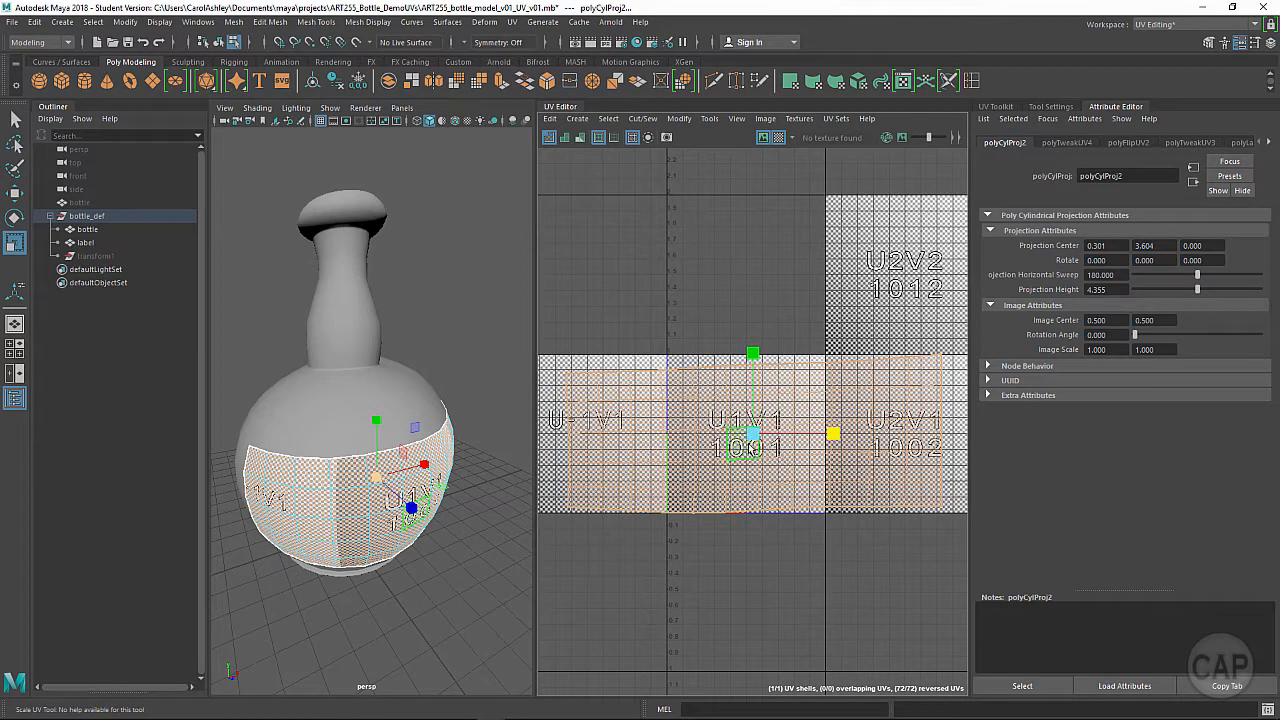
{"action": "left_click_drag", "start_coordinate": [751, 437], "coordinate": [755, 438]}
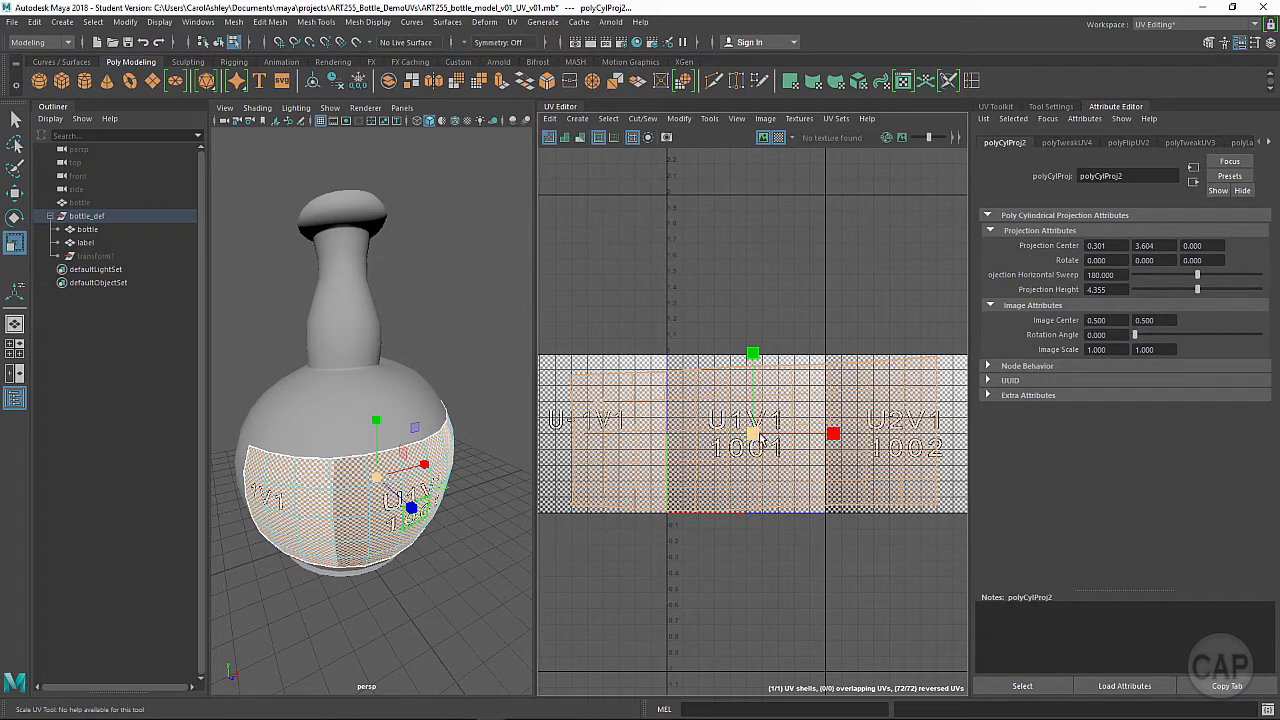
{"action": "left_click_drag", "start_coordinate": [752, 437], "coordinate": [708, 453]}
- Move the scaled UV shell in U to centre it horizontally within the 1001 tile
{"action": "key", "text": "w"}
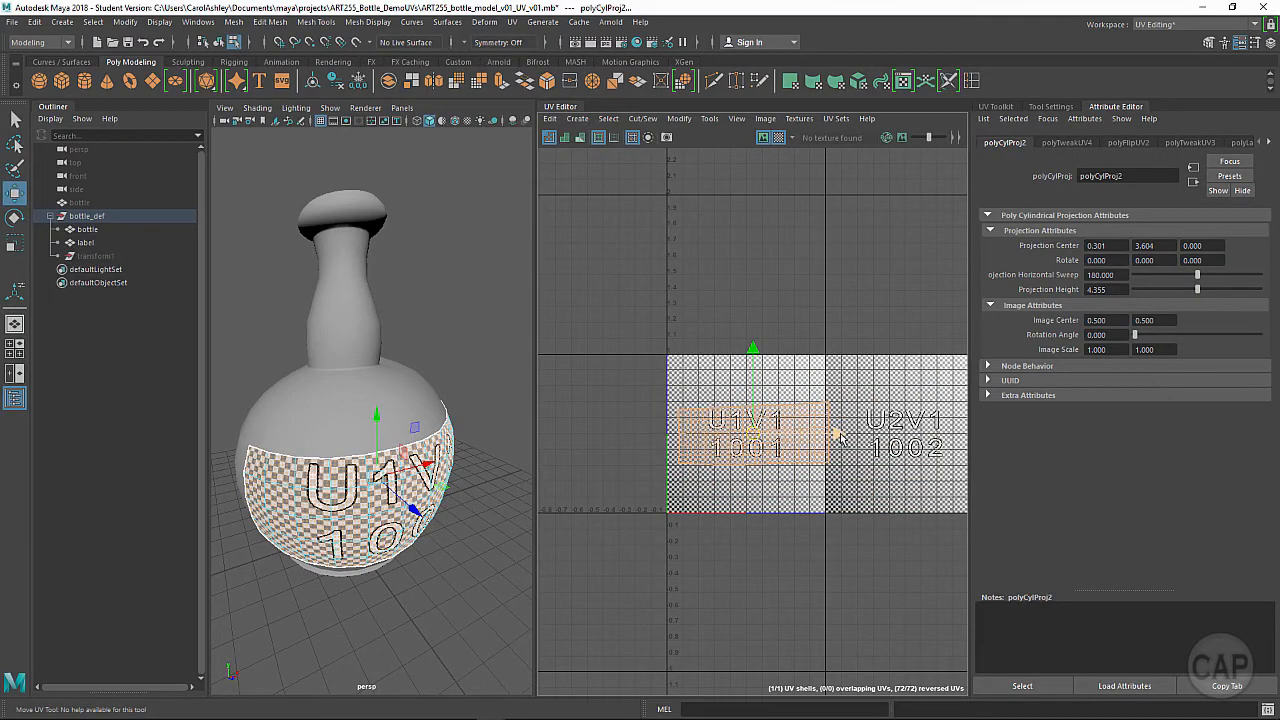
{"action": "left_click_drag", "start_coordinate": [840, 437], "coordinate": [833, 439]}
{"action": "right_click_drag", "start_coordinate": [671, 467], "coordinate": [790, 469], "text": "alt"}
{"action": "middle_click_drag", "start_coordinate": [790, 469], "coordinate": [736, 471], "text": "alt"}
{"action": "right_click_drag", "start_coordinate": [736, 471], "coordinate": [695, 472], "text": "alt"}
{"action": "middle_click_drag", "start_coordinate": [695, 472], "coordinate": [662, 489], "text": "alt"}
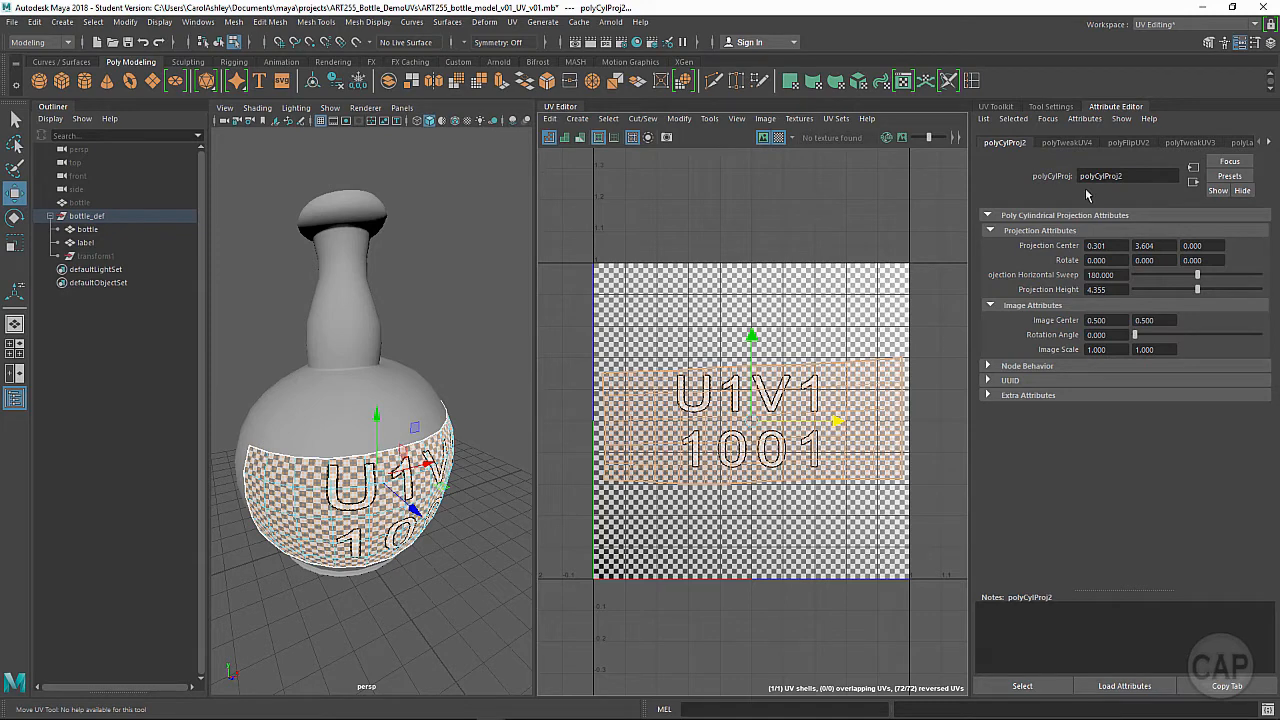
- Bring up the UV Toolkit, switch to UV component selection and select the label's whole UV shell
{"action": "left_click", "coordinate": [997, 107]}
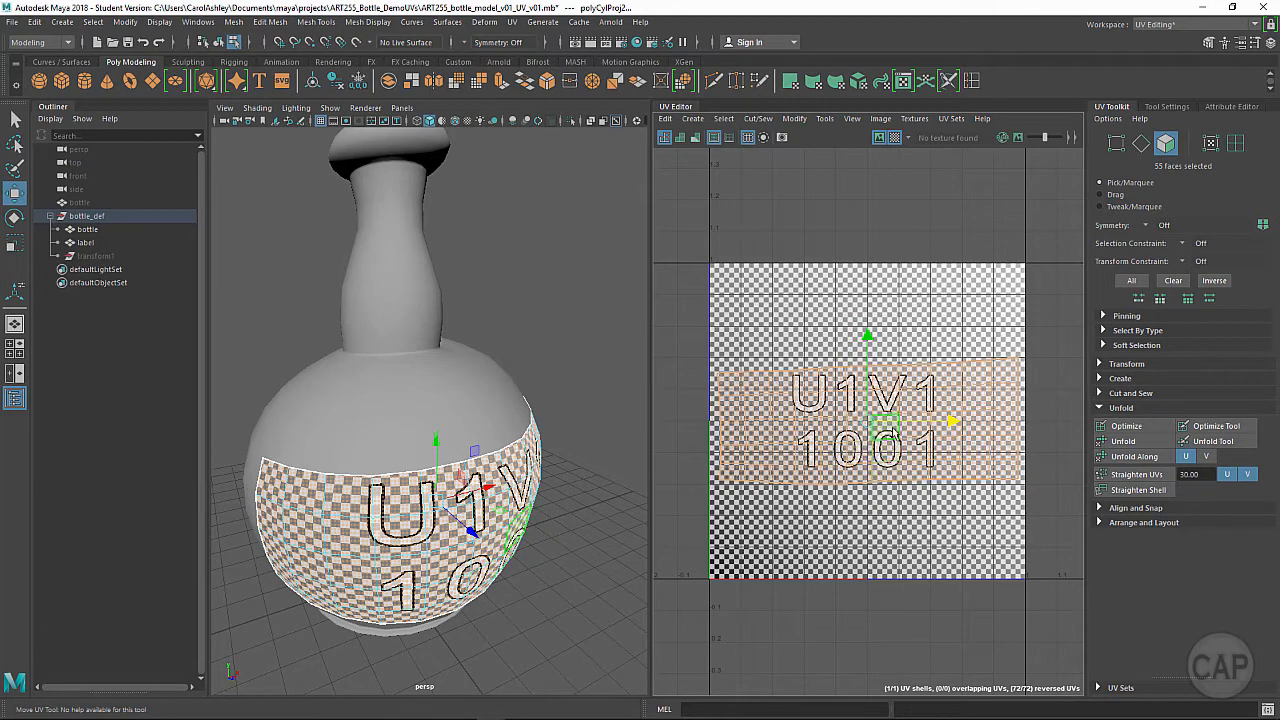
{"action": "right_click", "coordinate": [884, 438]}
{"action": "right_click", "coordinate": [899, 437]}
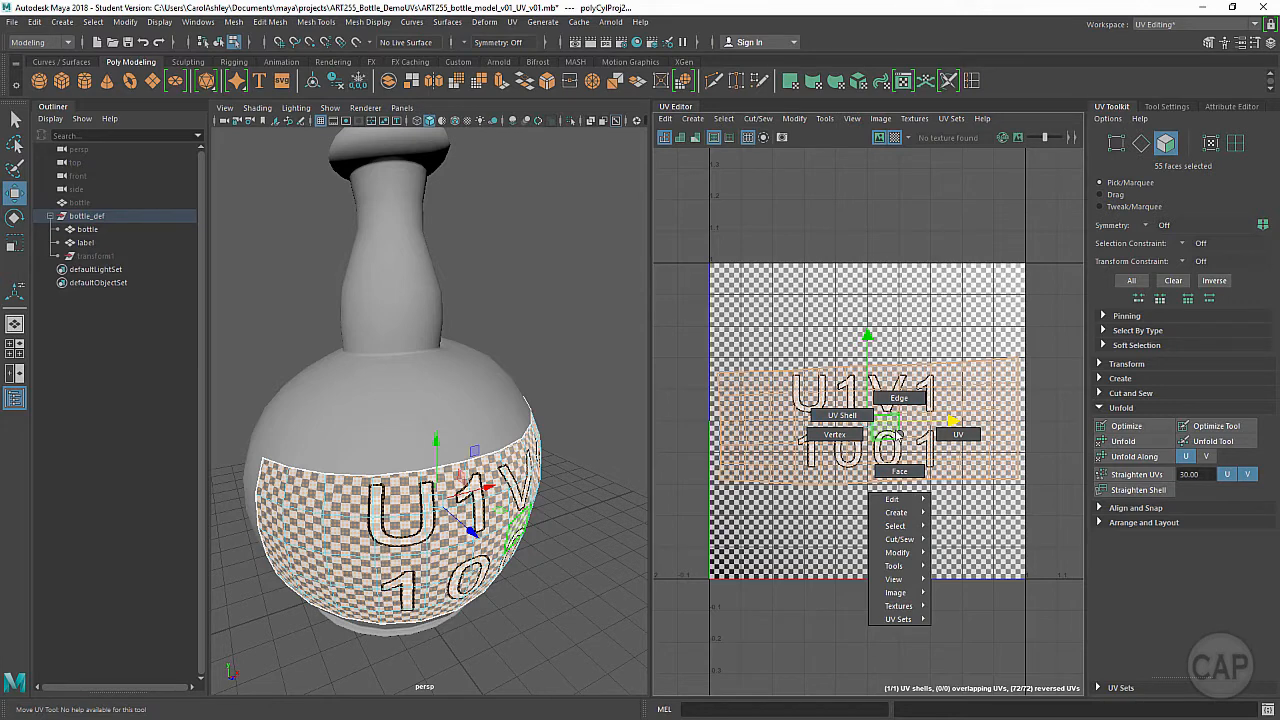
{"action": "left_click", "coordinate": [964, 436]}
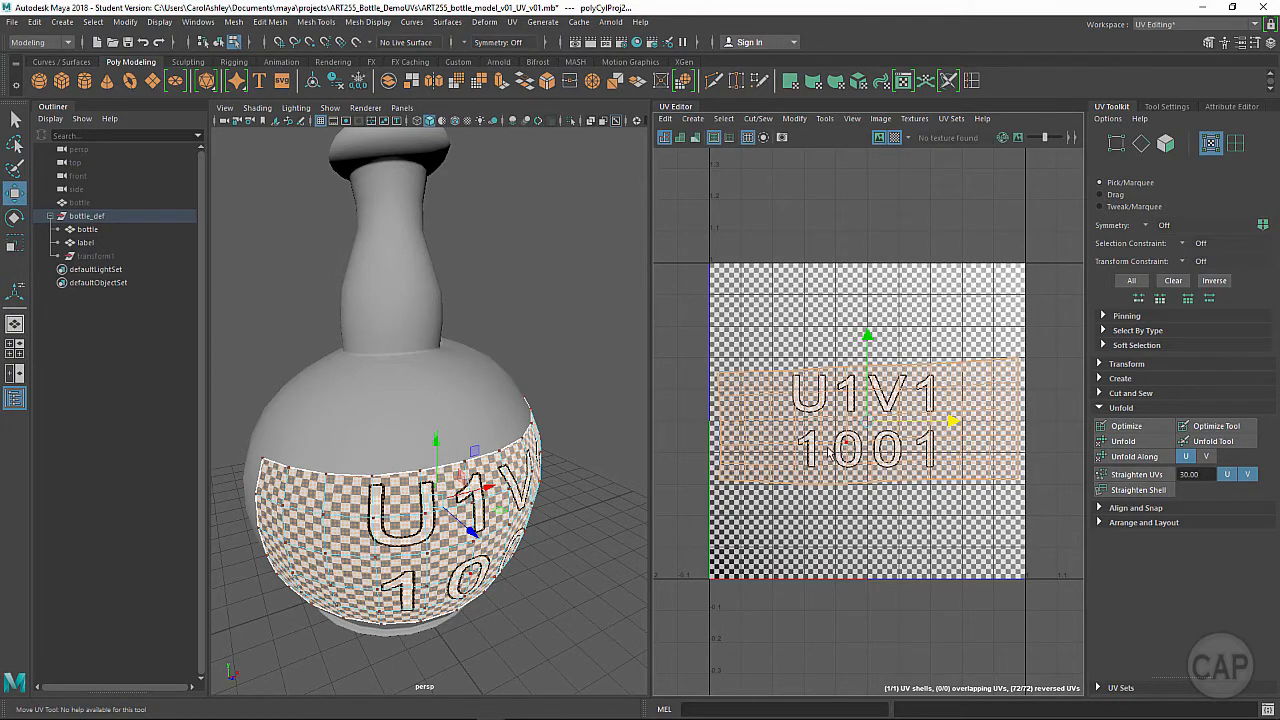
{"action": "scroll", "coordinate": [828, 446], "scroll_direction": "up", "scroll_amount": 5}
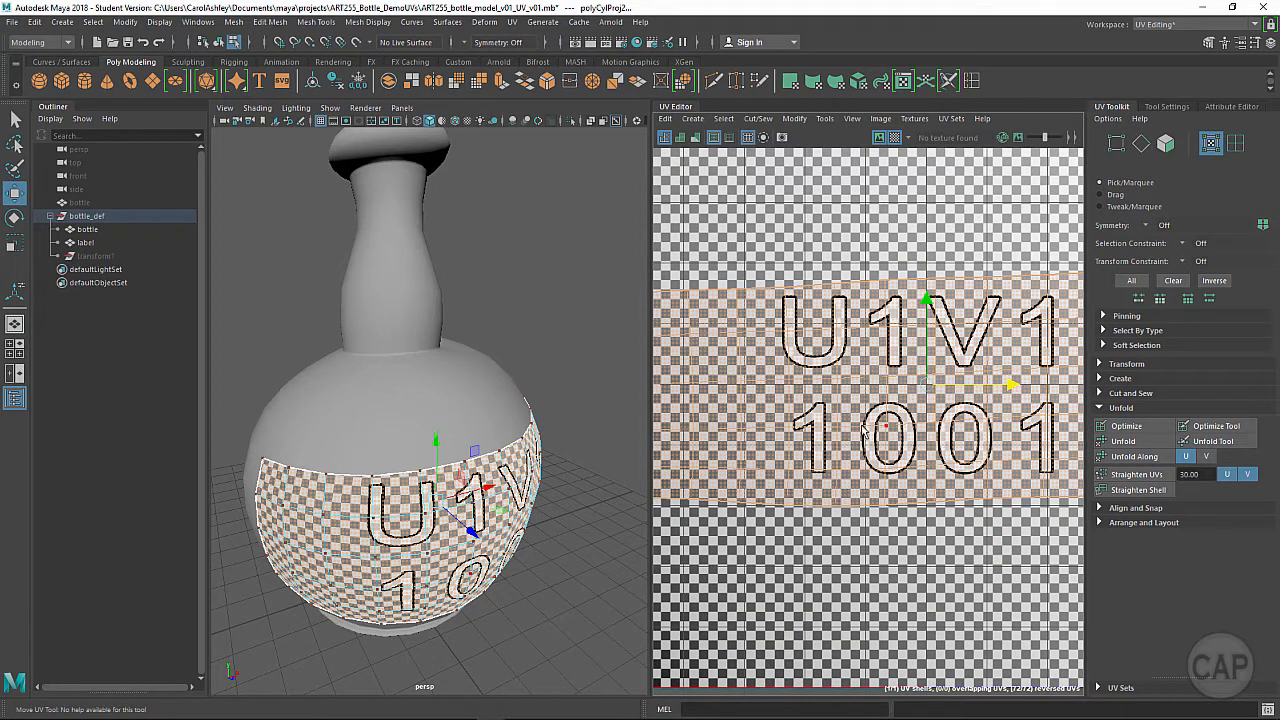
{"action": "double_click", "coordinate": [838, 430]}
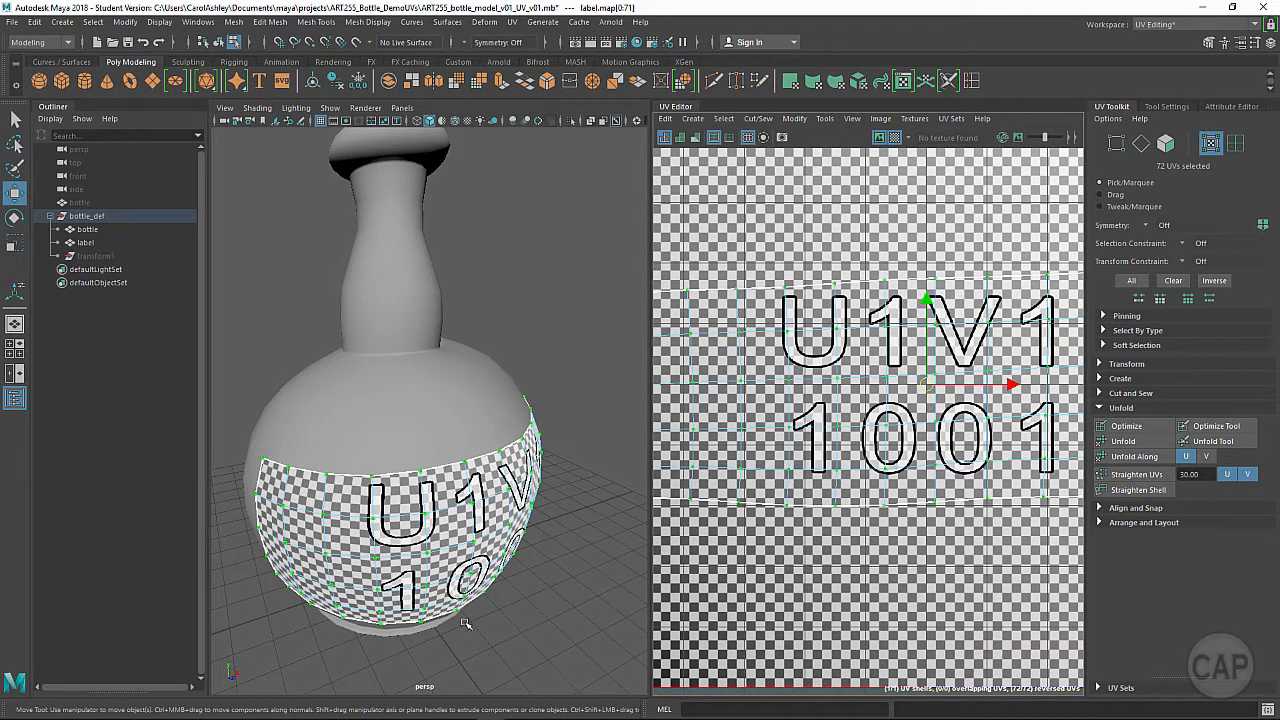
- Try moving a single UV on the label's lower edge downward, and undo the move
{"action": "middle_click_drag", "start_coordinate": [817, 513], "coordinate": [818, 505], "text": "alt"}
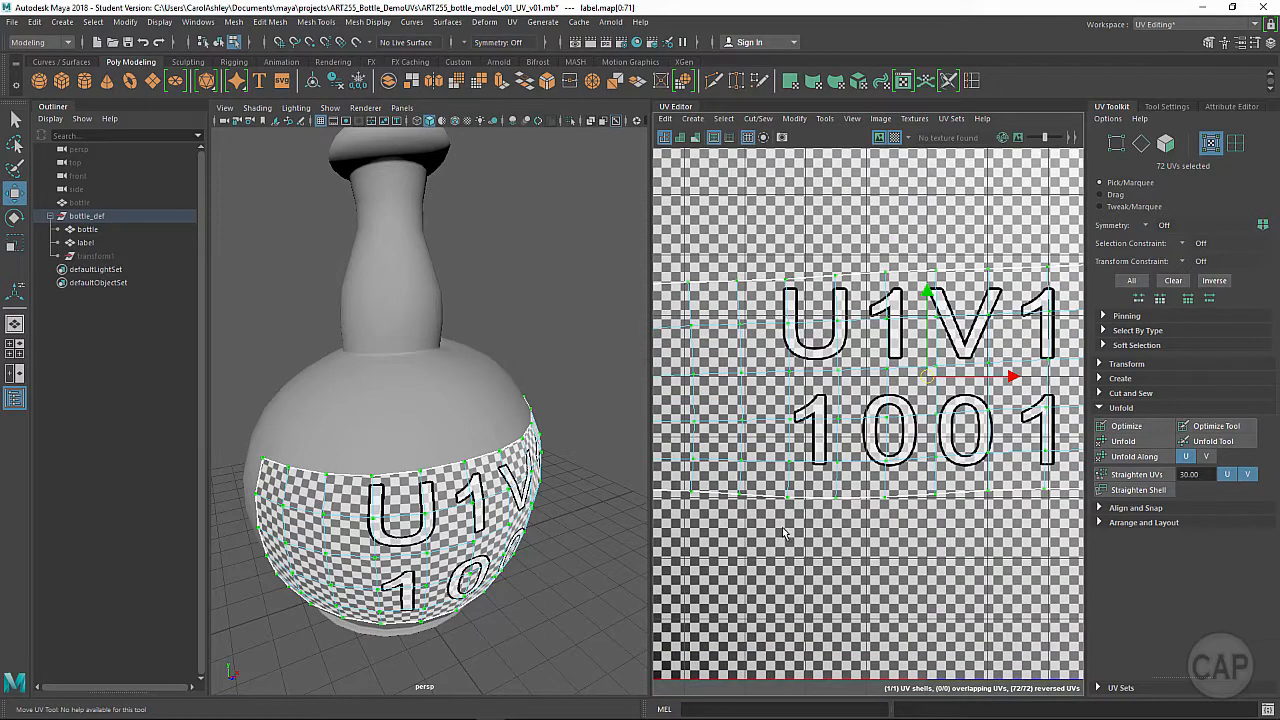
{"action": "scroll", "coordinate": [790, 533], "scroll_direction": "up", "scroll_amount": 3}
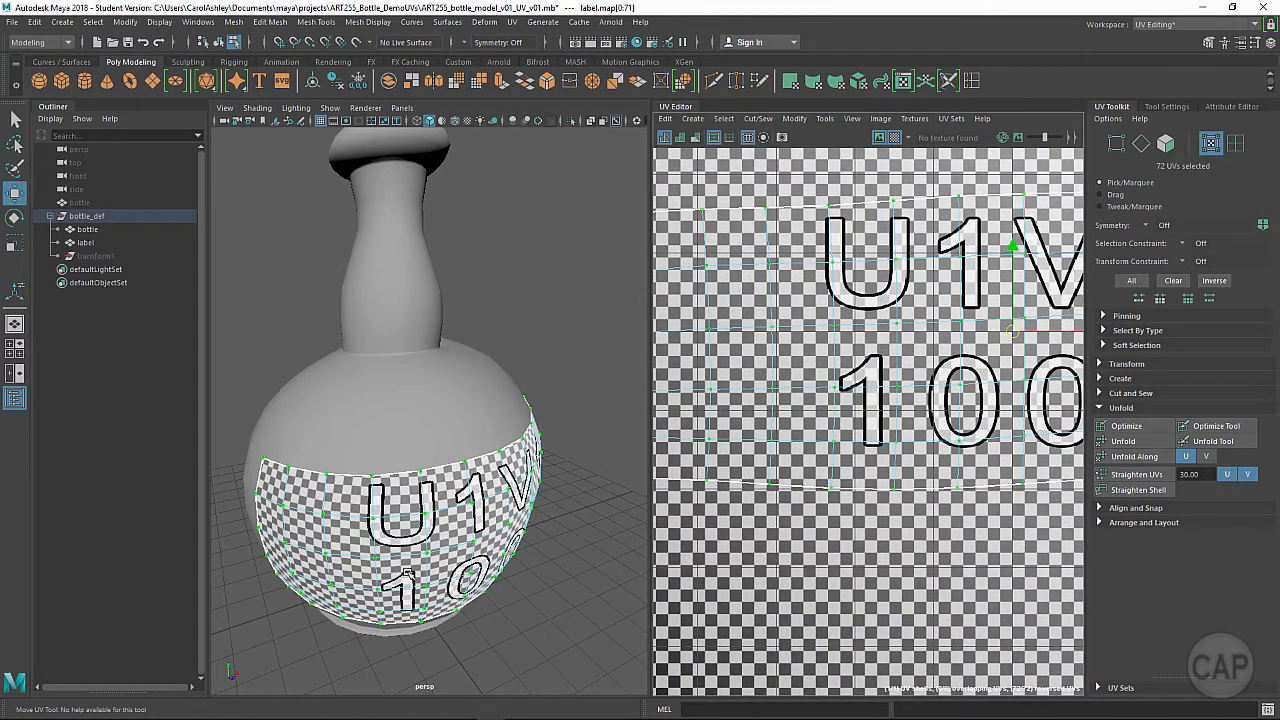
{"action": "scroll", "coordinate": [407, 575], "scroll_direction": "up", "scroll_amount": 6}
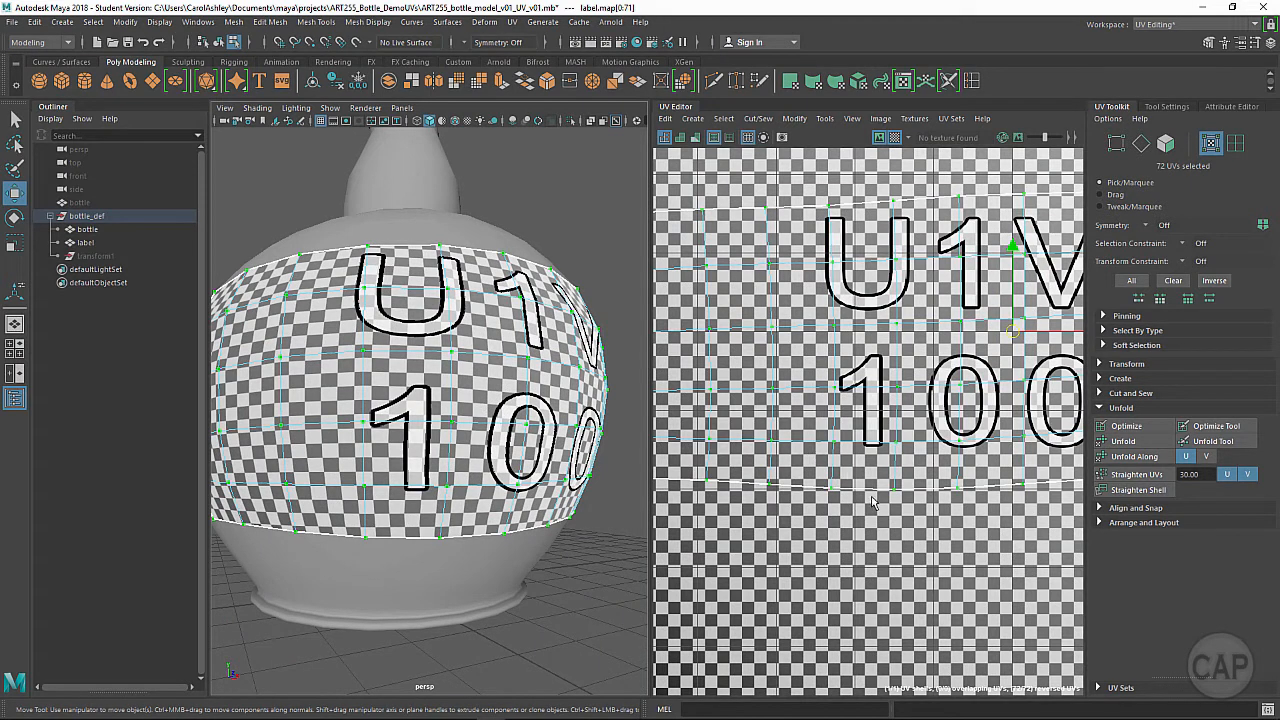
{"action": "left_click", "coordinate": [894, 488]}
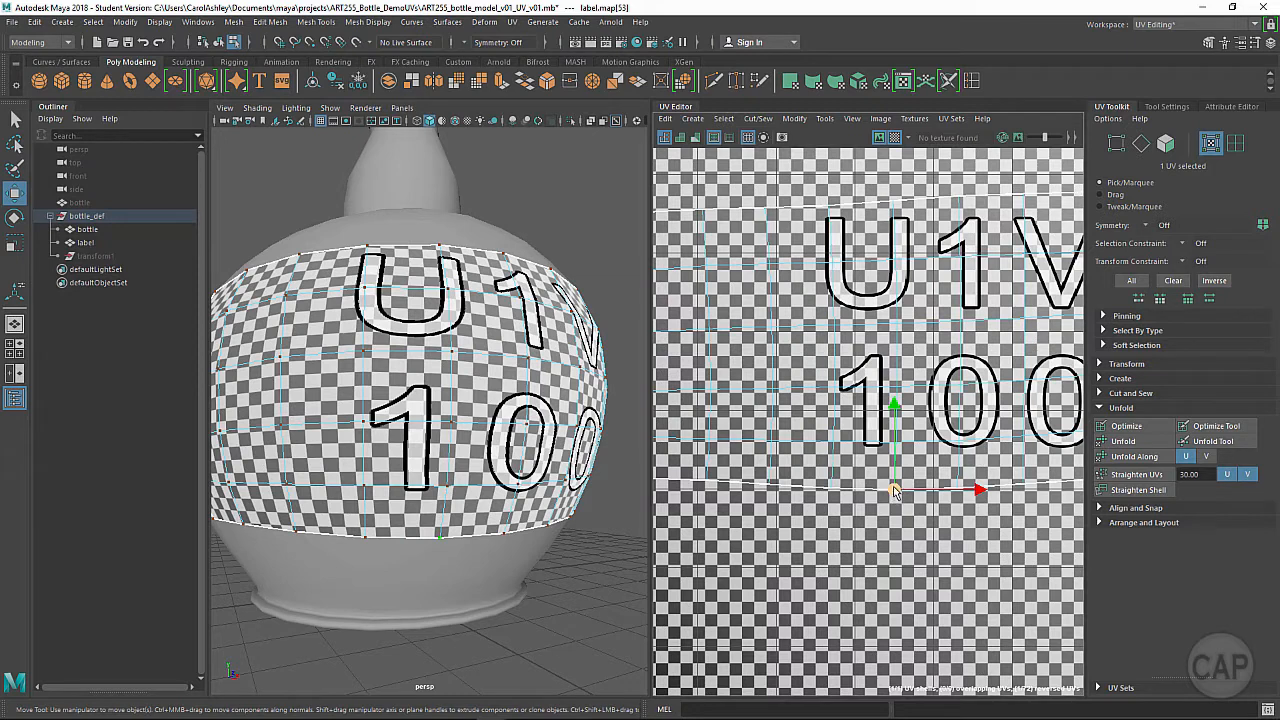
{"action": "left_click_drag", "start_coordinate": [897, 494], "coordinate": [906, 540]}
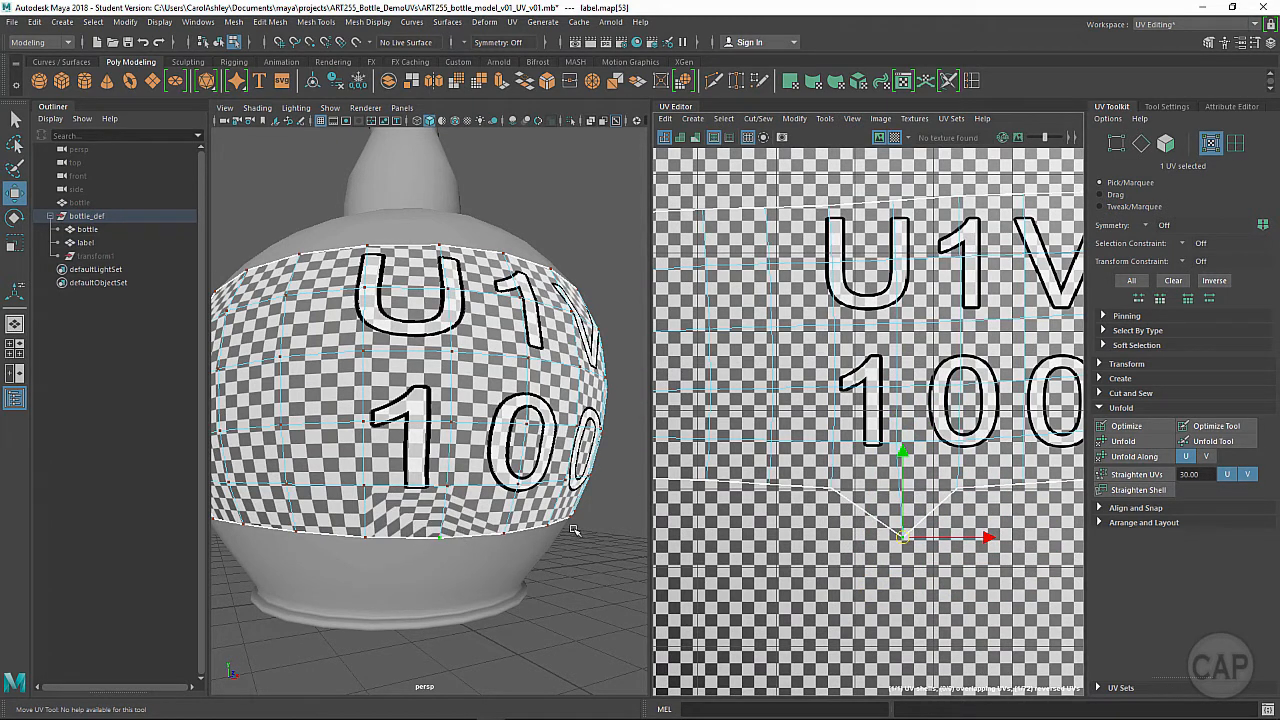
{"action": "left_click_drag", "start_coordinate": [912, 541], "coordinate": [905, 500]}
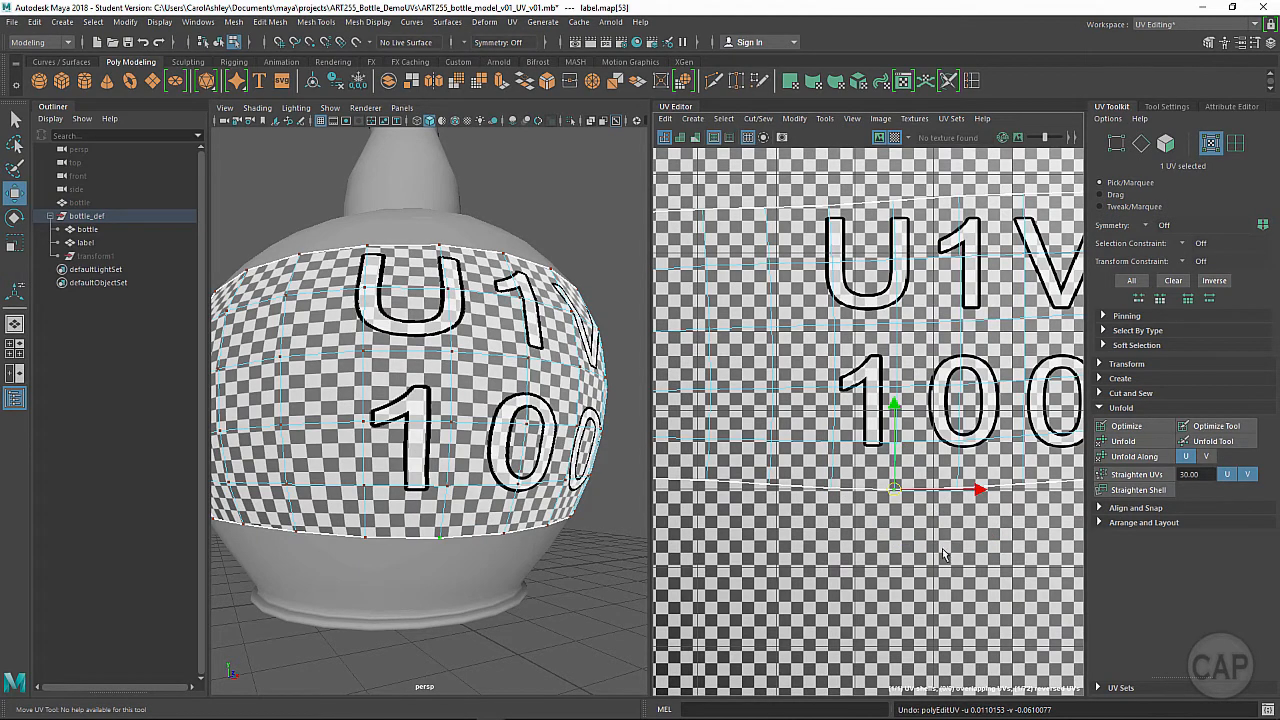
- Reselect all UVs of the label shell with the whole 1001 tile in view
{"action": "scroll", "coordinate": [945, 550], "scroll_direction": "down", "scroll_amount": 3}
{"action": "scroll", "coordinate": [900, 530], "scroll_direction": "down", "scroll_amount": 2}
{"action": "middle_click_drag", "start_coordinate": [1014, 519], "coordinate": [874, 529], "text": "alt"}
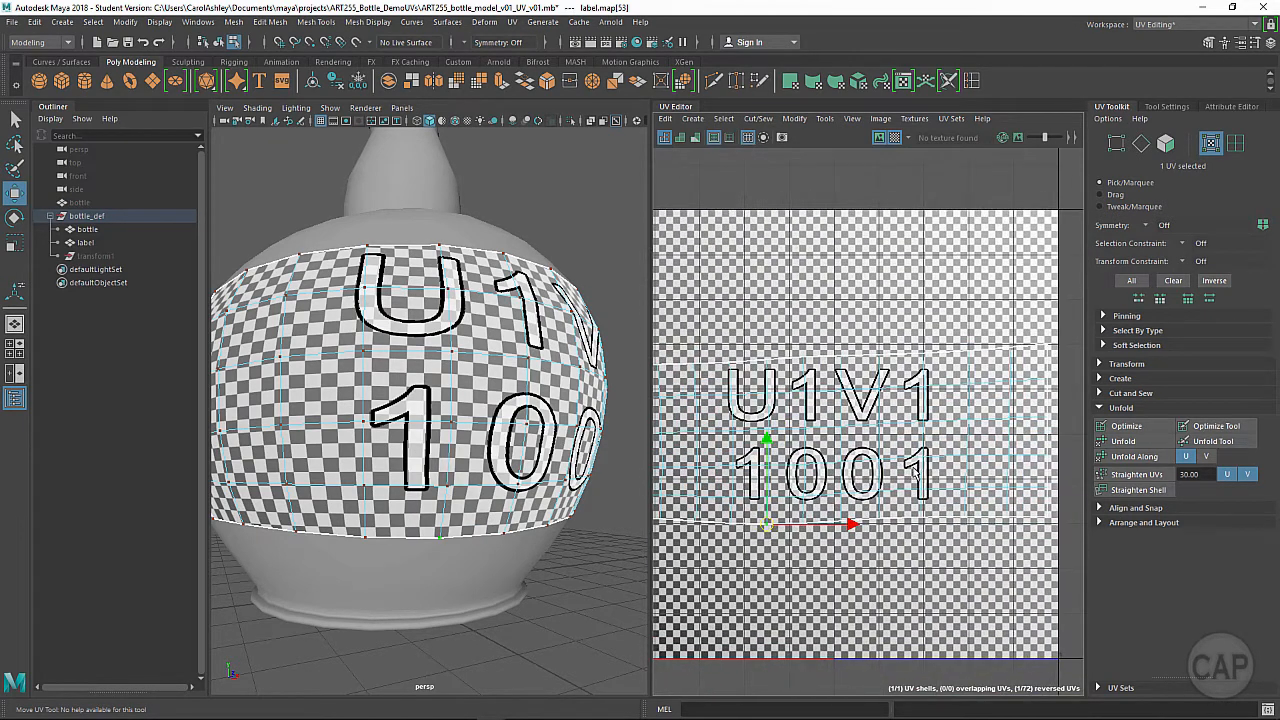
{"action": "double_click", "coordinate": [880, 461]}
{"action": "right_click_drag", "start_coordinate": [938, 558], "coordinate": [843, 569], "text": "alt"}
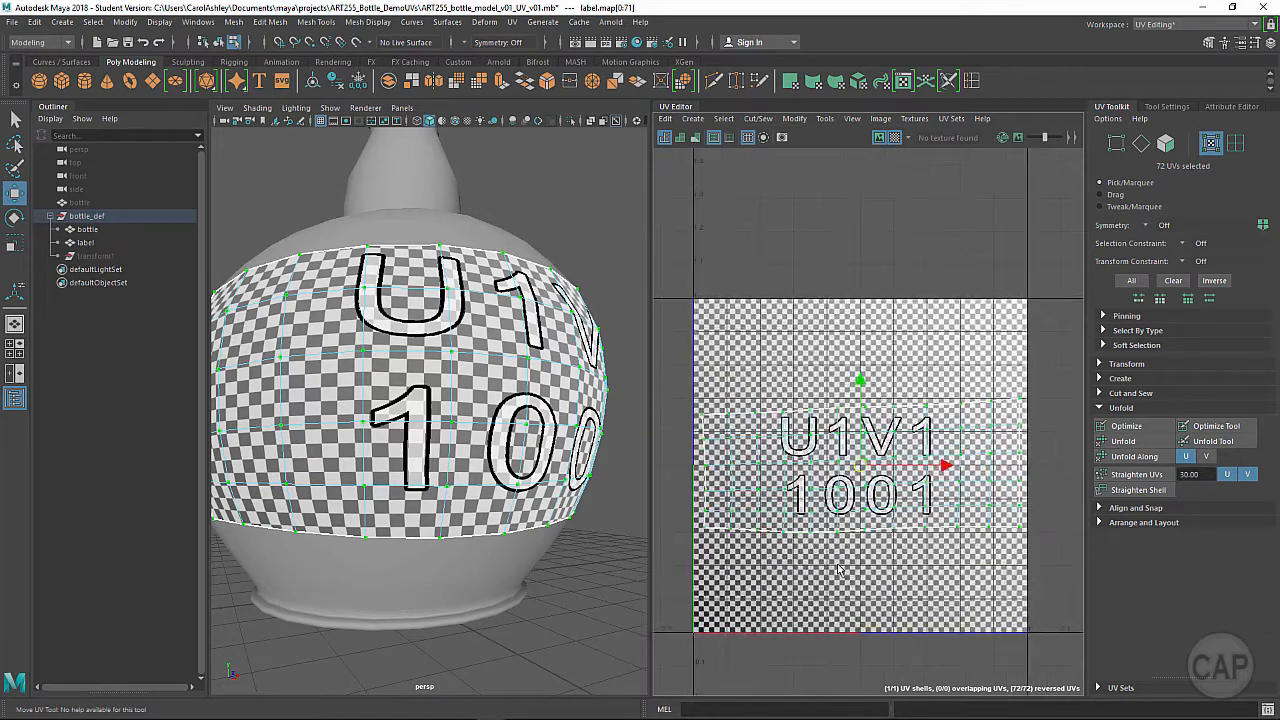
{"action": "middle_click_drag", "start_coordinate": [840, 567], "coordinate": [836, 560], "text": "alt"}
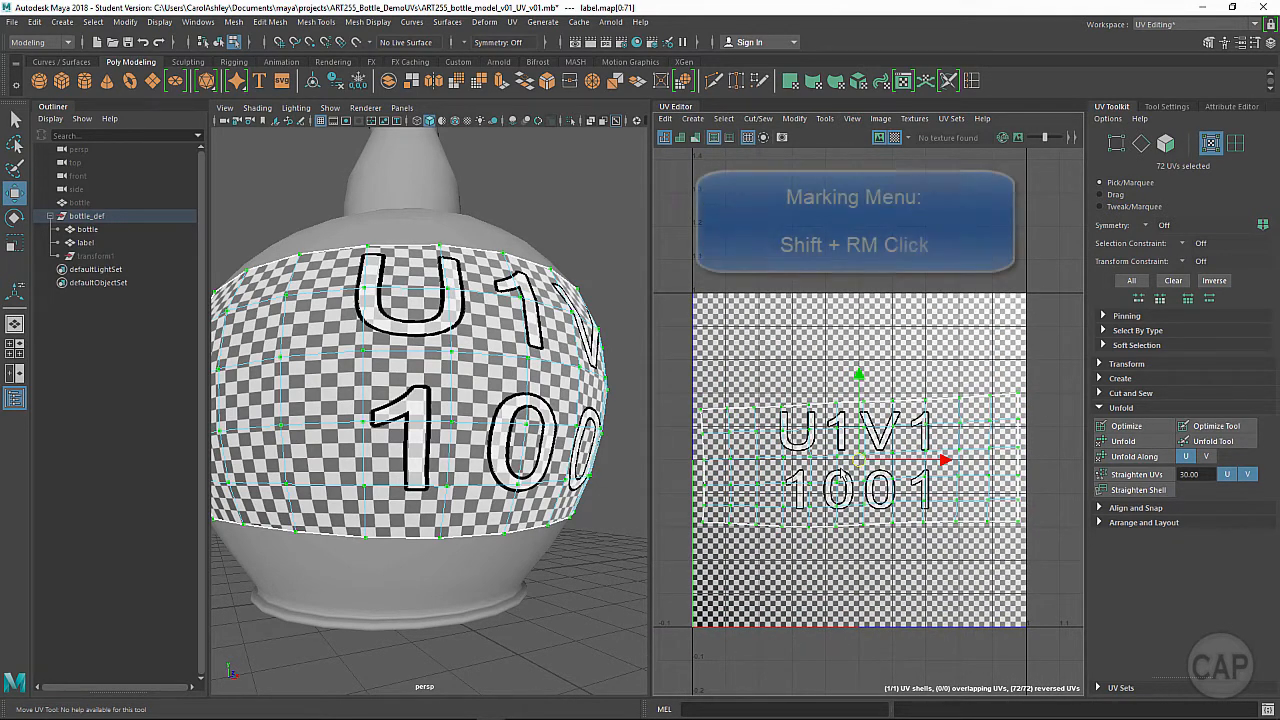
- Unfold the label's selected UVs with the Unfold3D method, using reset options with Iterations at 1 and Pack enabled
{"action": "right_click_drag", "start_coordinate": [840, 345], "coordinate": [812, 347], "text": "shift"}
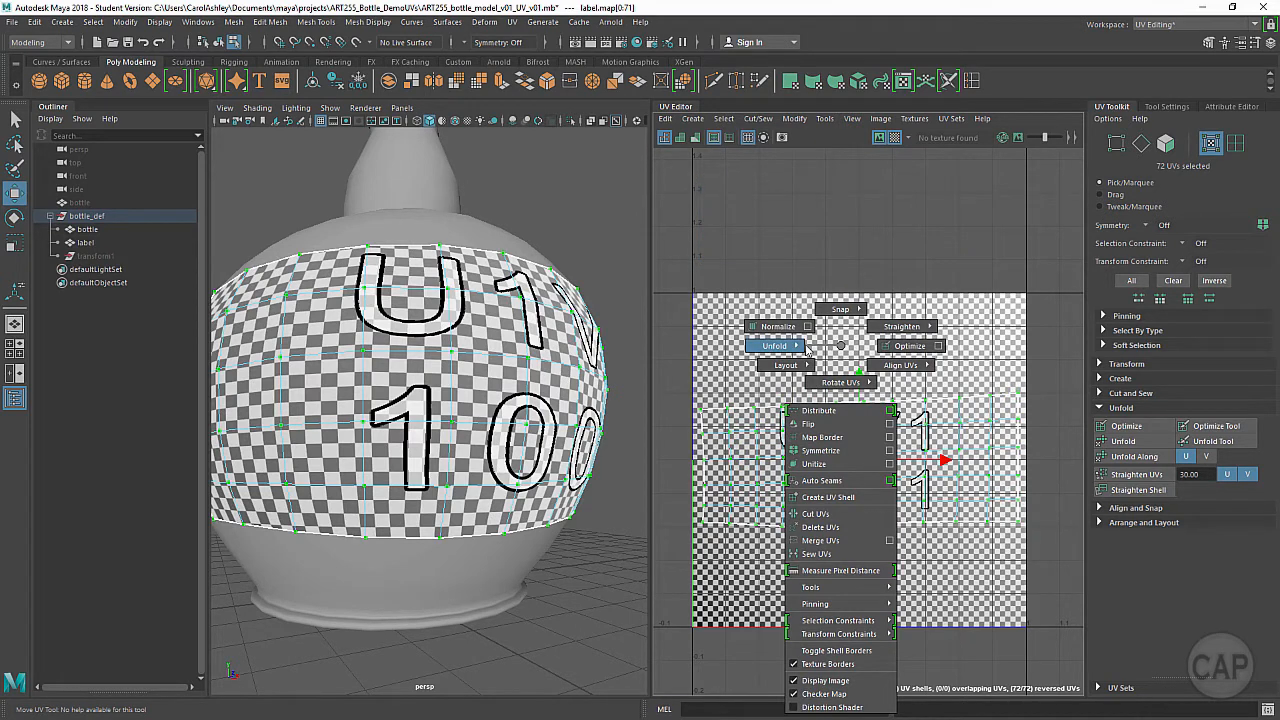
{"action": "right_click_drag", "start_coordinate": [805, 347], "coordinate": [800, 347], "text": "shift"}
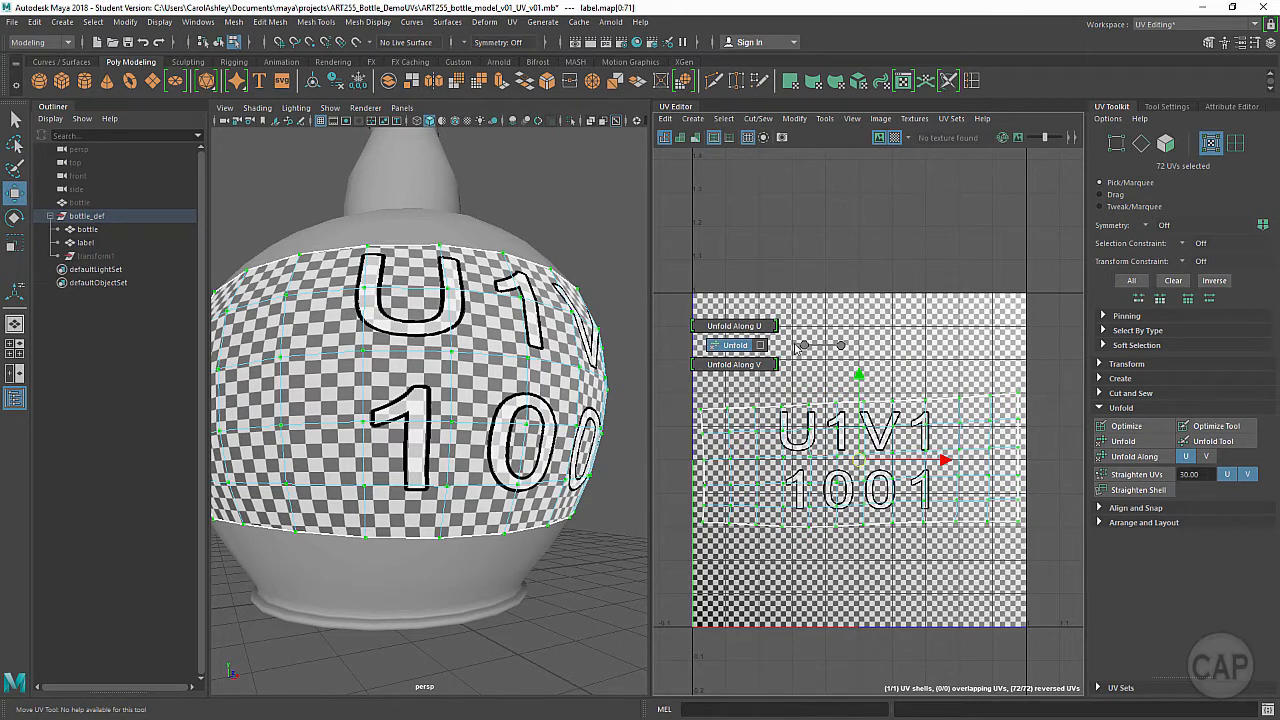
{"action": "right_click_drag", "start_coordinate": [795, 344], "coordinate": [760, 348], "text": "shift"}
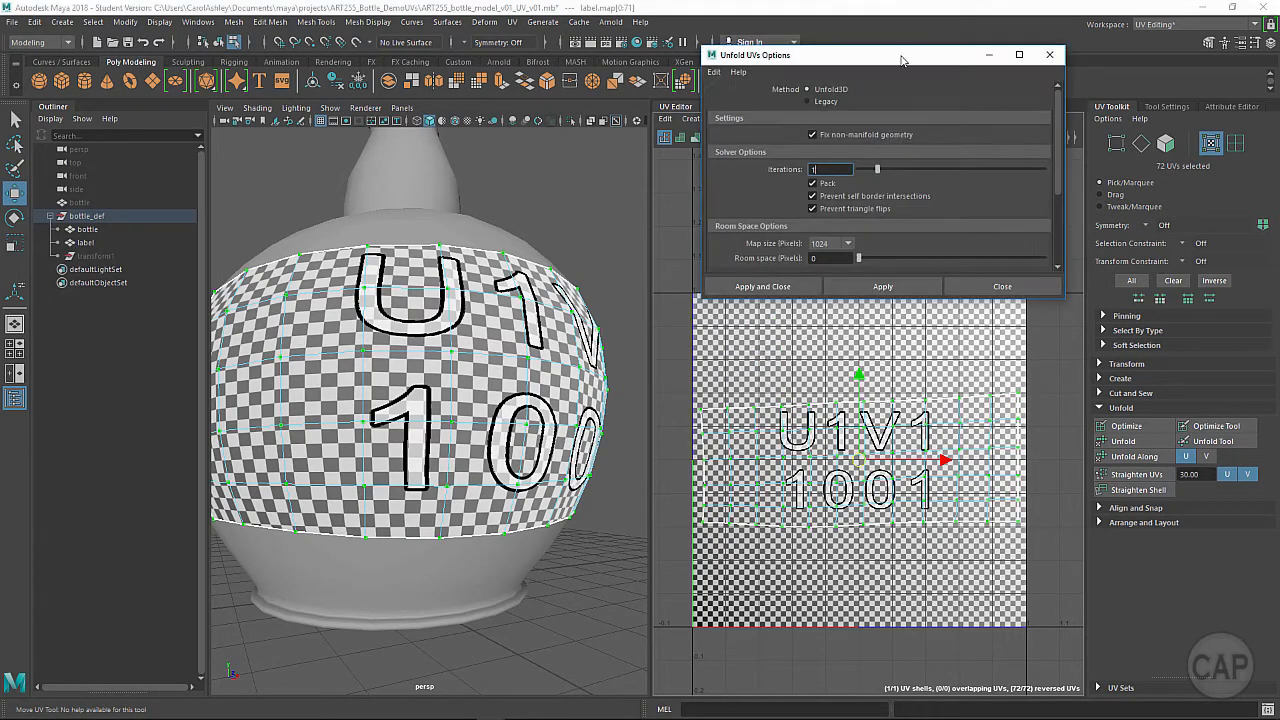
{"action": "left_click_drag", "start_coordinate": [901, 60], "coordinate": [926, 119]}
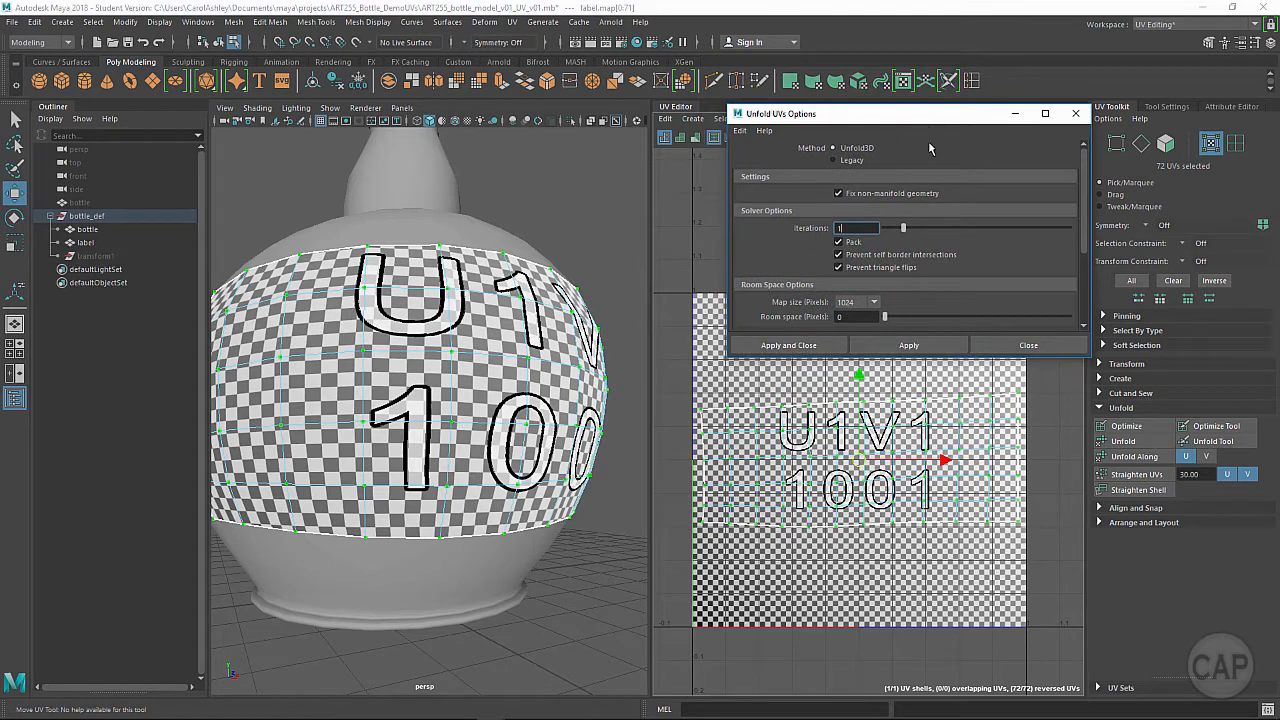
{"action": "left_click", "coordinate": [740, 131]}
{"action": "left_click", "coordinate": [775, 154]}
{"action": "left_click", "coordinate": [839, 242]}
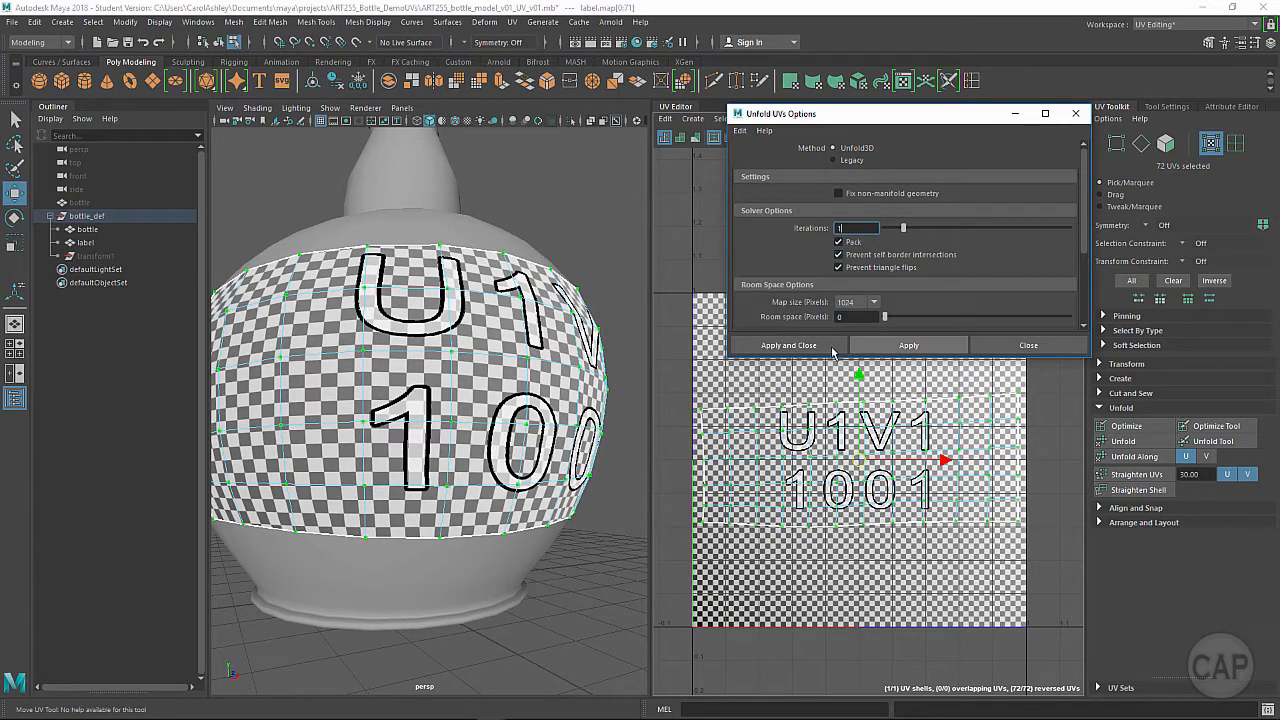
{"action": "left_click", "coordinate": [871, 346]}
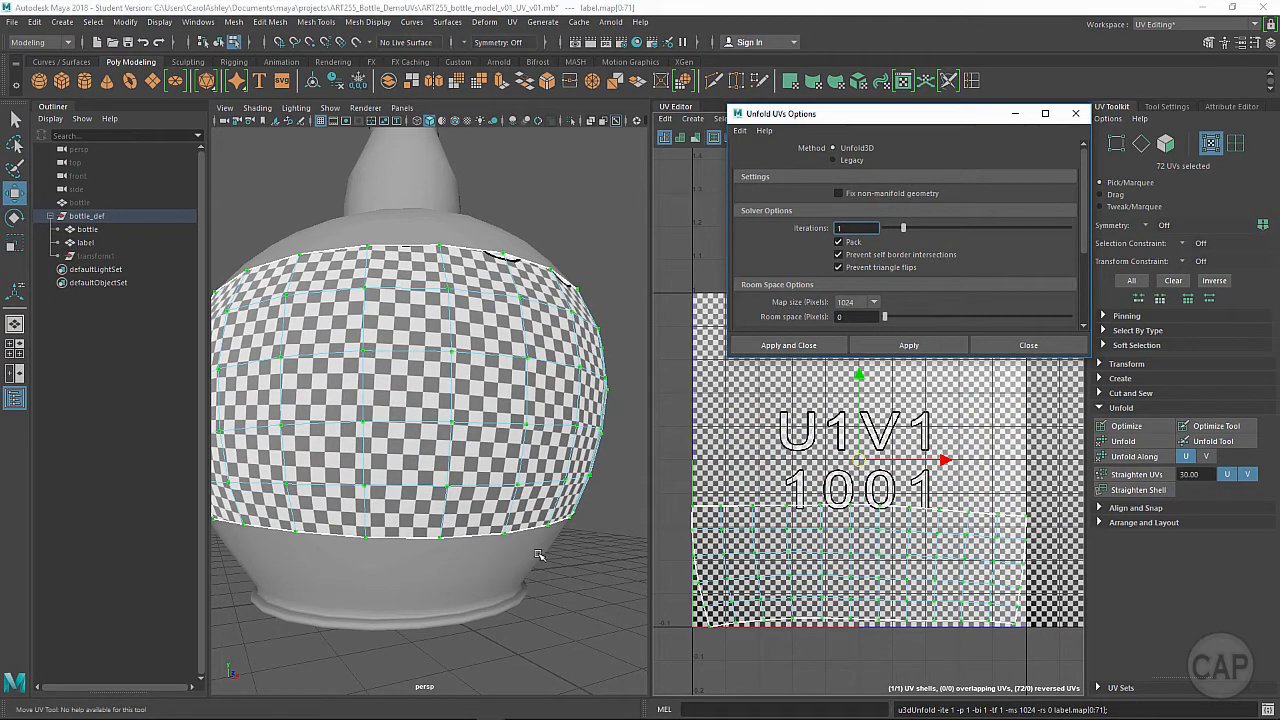
- Check which side of the label the four UVs at the shell's upper-left corner map to, and close the unfold options
{"action": "left_click_drag", "start_coordinate": [518, 578], "coordinate": [538, 568], "text": "alt"}
{"action": "scroll", "coordinate": [545, 562], "scroll_direction": "down", "scroll_amount": 2}
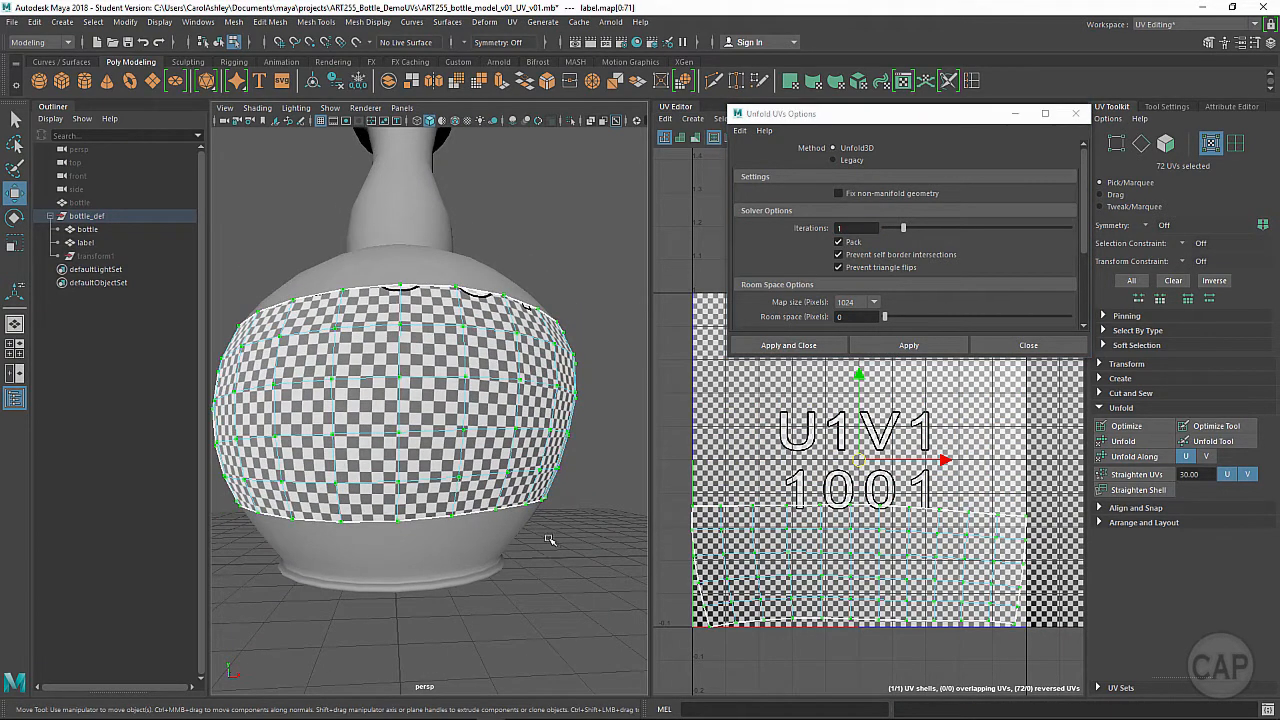
{"action": "scroll", "coordinate": [510, 545], "scroll_direction": "down", "scroll_amount": 4}
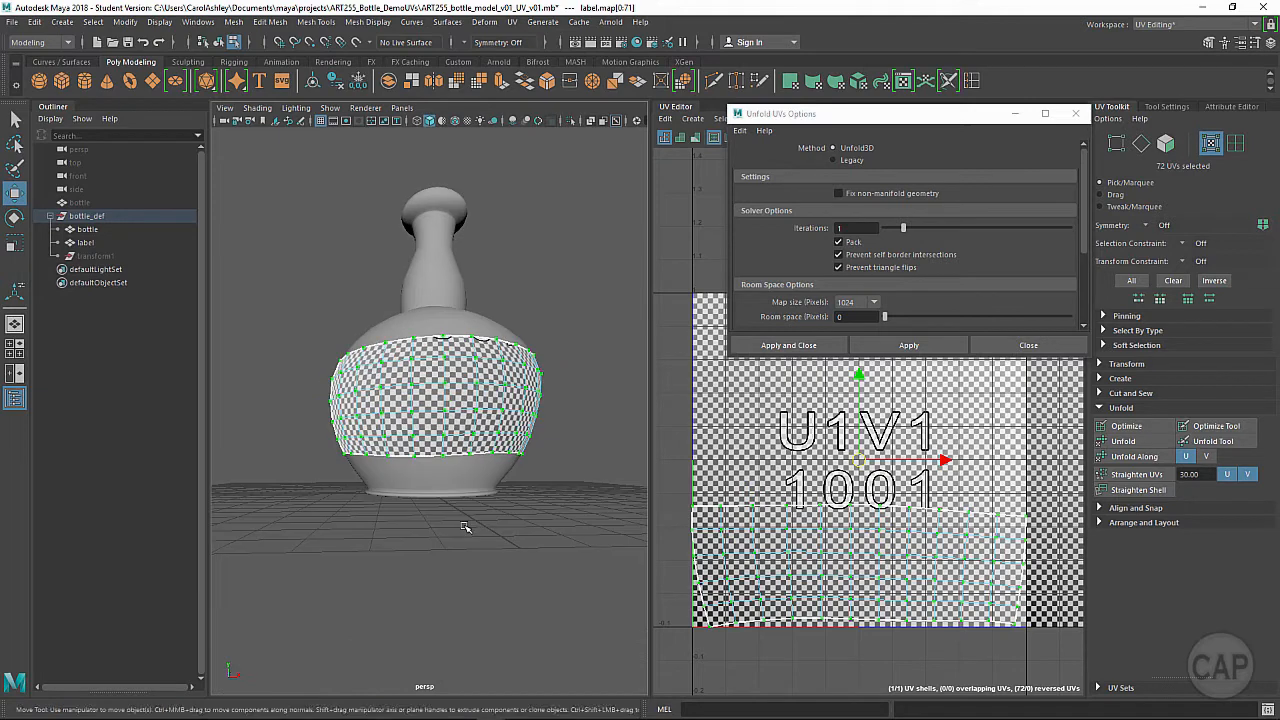
{"action": "left_click_drag", "start_coordinate": [465, 527], "coordinate": [490, 533], "text": "alt"}
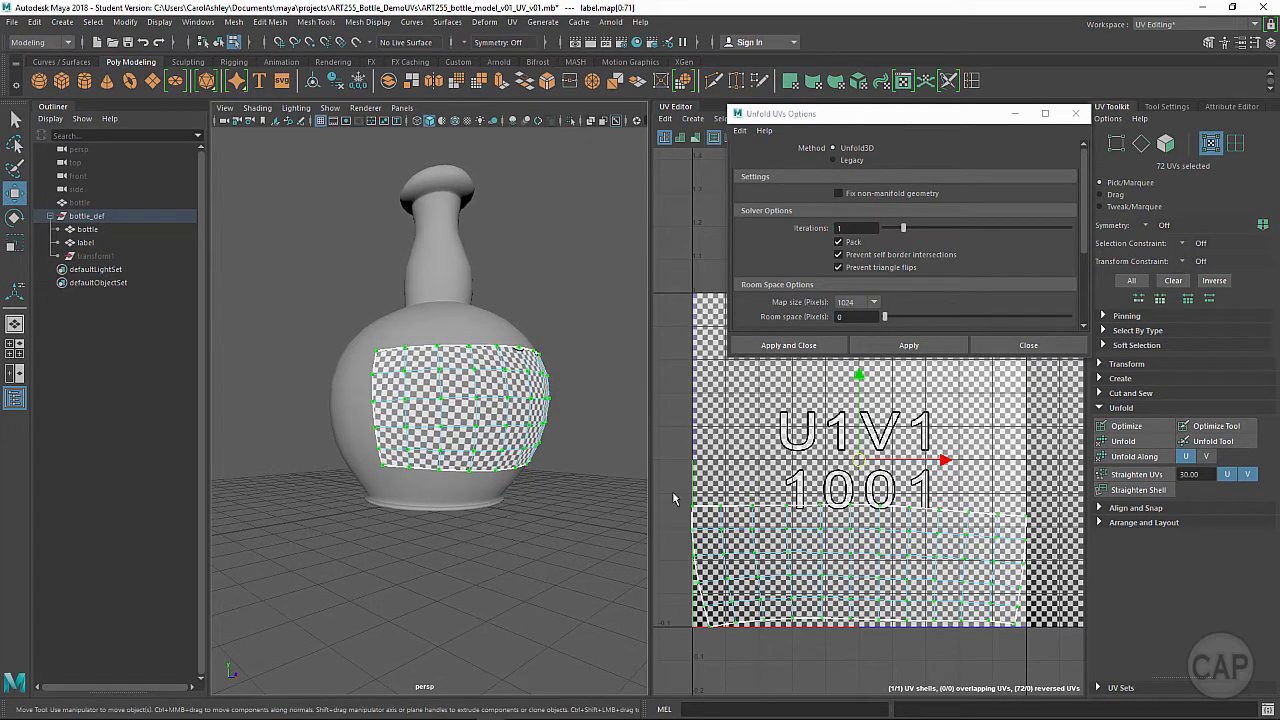
{"action": "left_click_drag", "start_coordinate": [675, 496], "coordinate": [708, 524]}
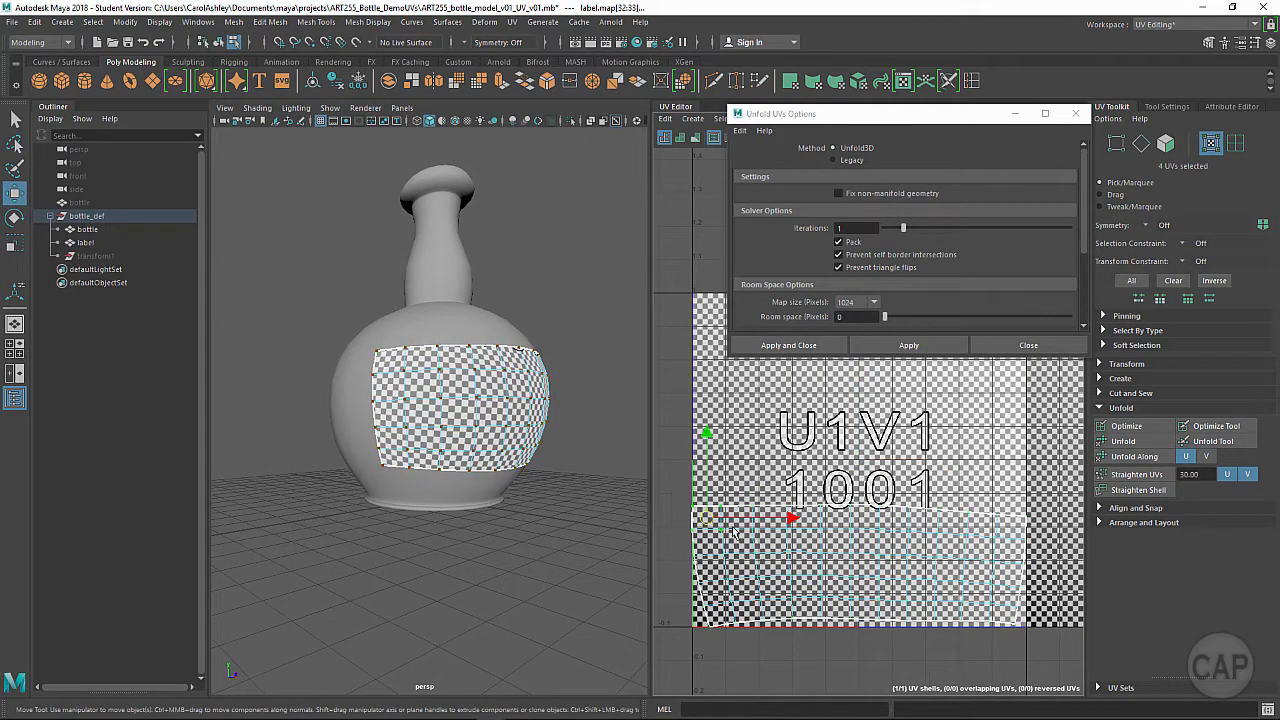
{"action": "left_click_drag", "start_coordinate": [526, 470], "coordinate": [440, 476], "text": "alt"}
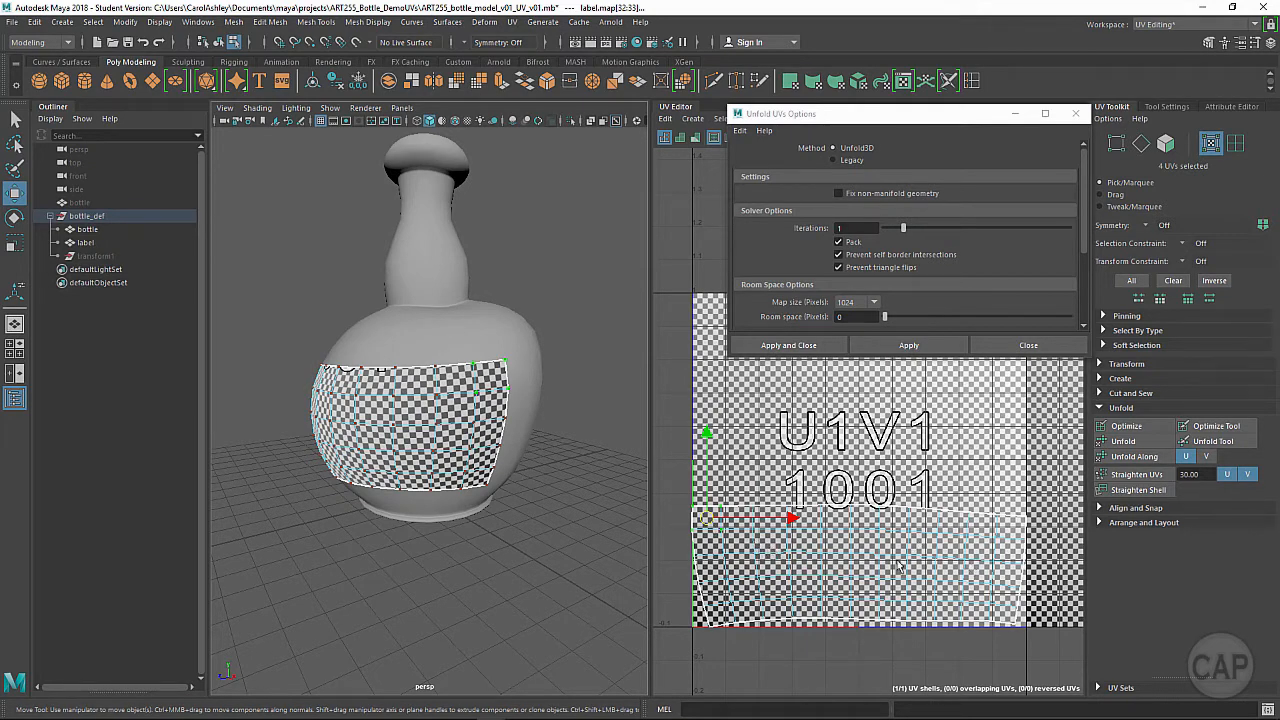
{"action": "left_click", "coordinate": [1044, 347]}
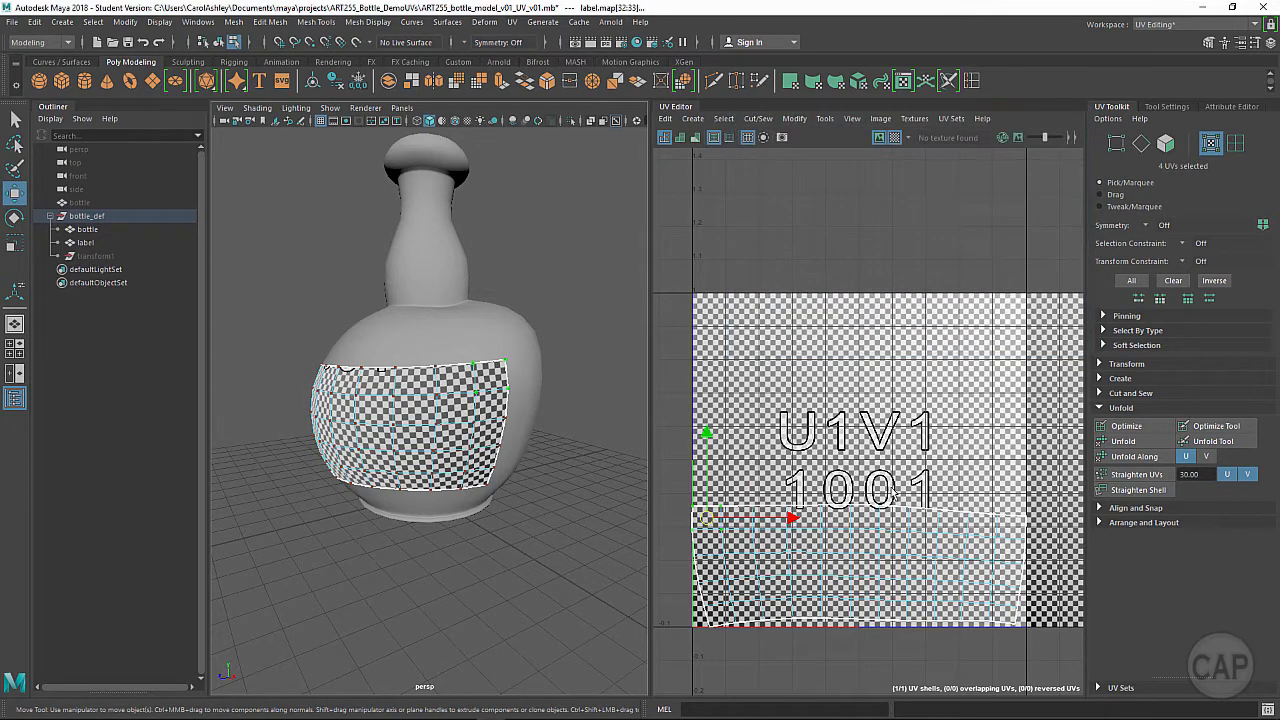
- Select the label's whole UV shell and flip it in U
{"action": "double_click", "coordinate": [851, 531]}
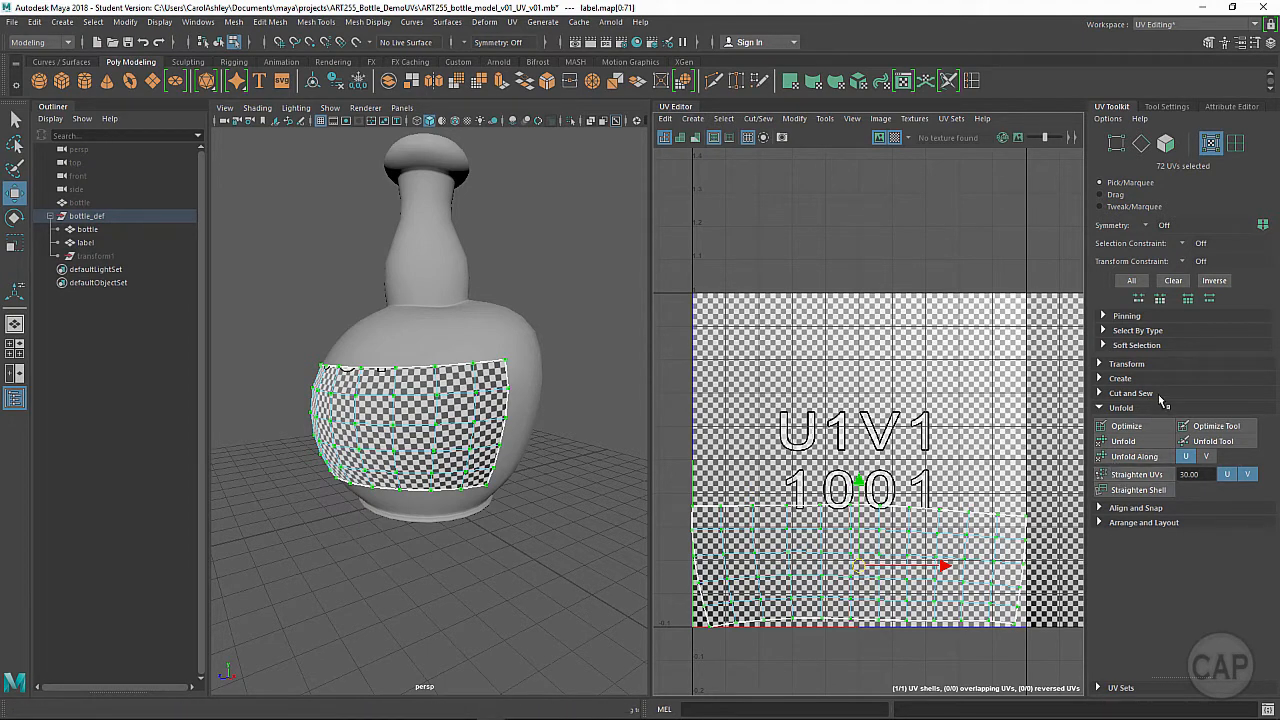
{"action": "left_click", "coordinate": [1101, 364]}
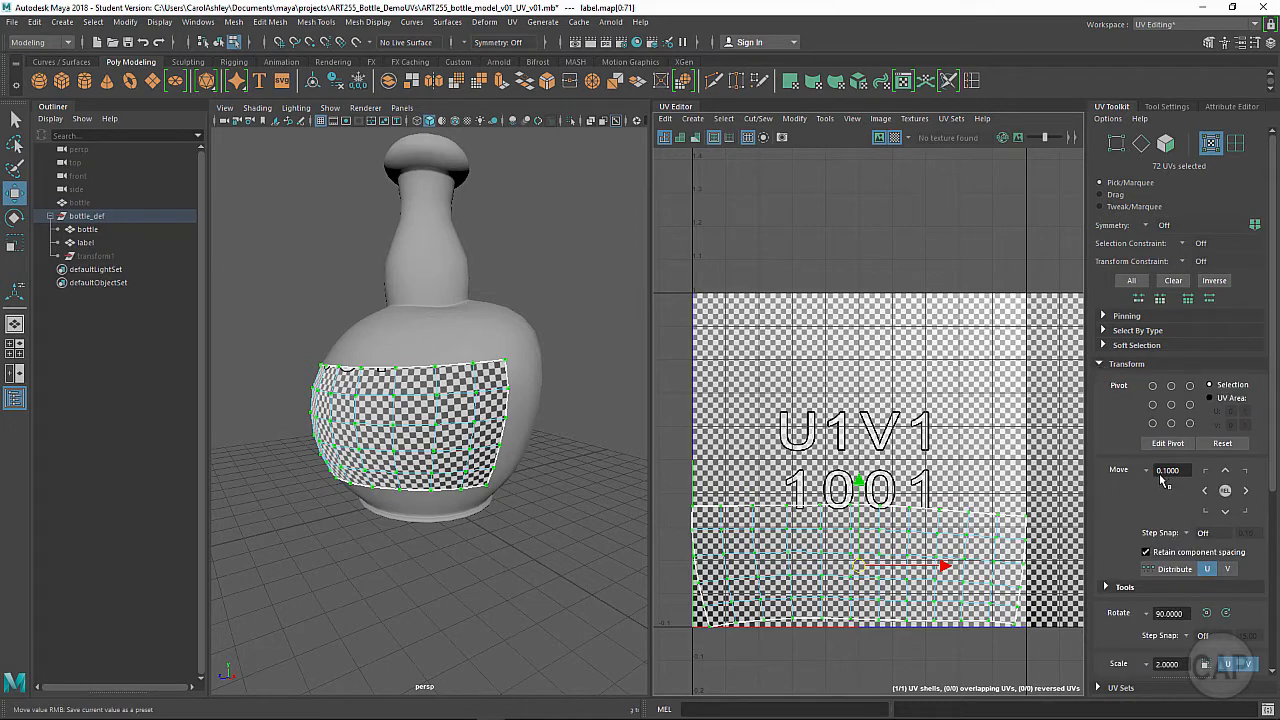
{"action": "scroll", "coordinate": [1153, 486], "scroll_direction": "down", "scroll_amount": 1}
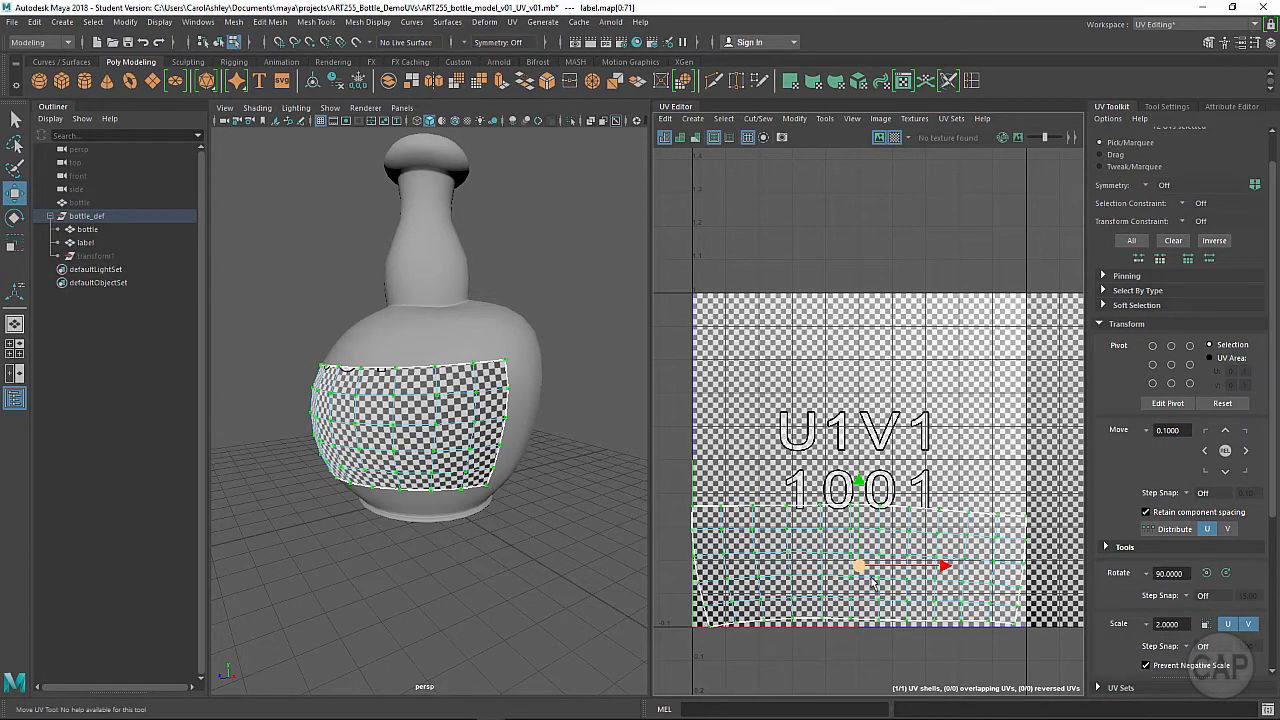
{"action": "scroll", "coordinate": [1177, 491], "scroll_direction": "down", "scroll_amount": 1}
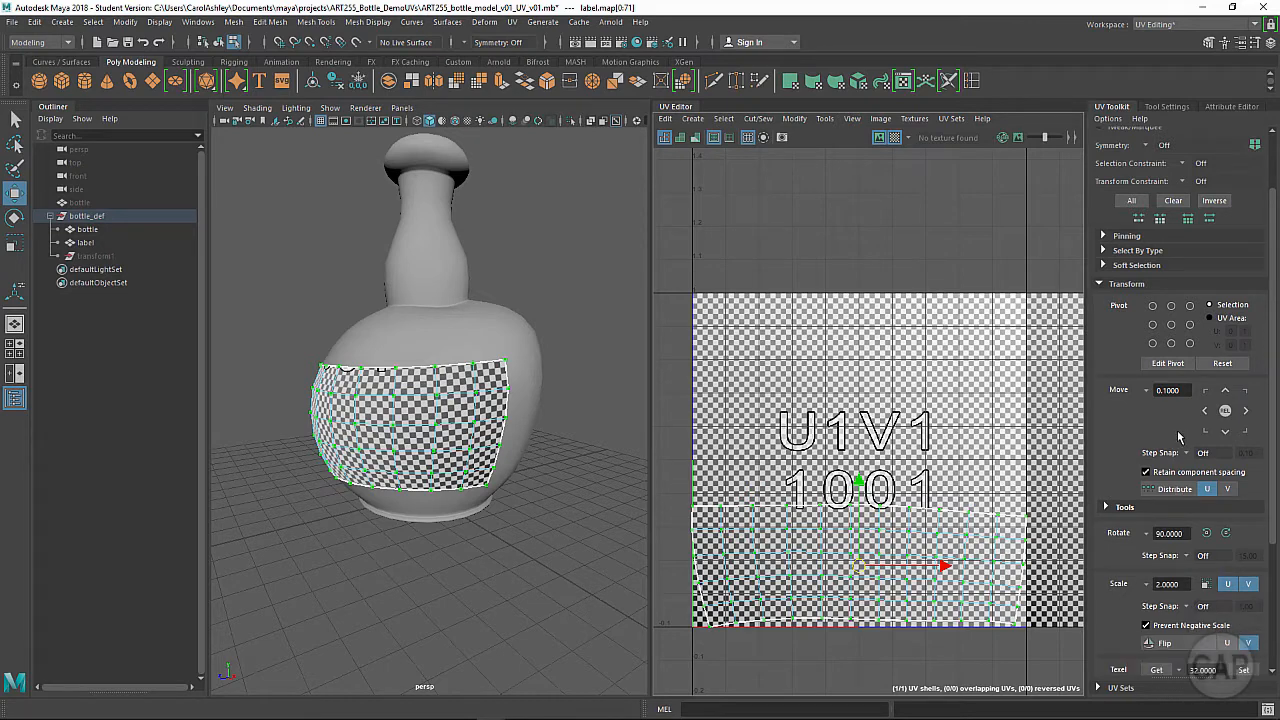
{"action": "scroll", "coordinate": [1177, 430], "scroll_direction": "down", "scroll_amount": 1}
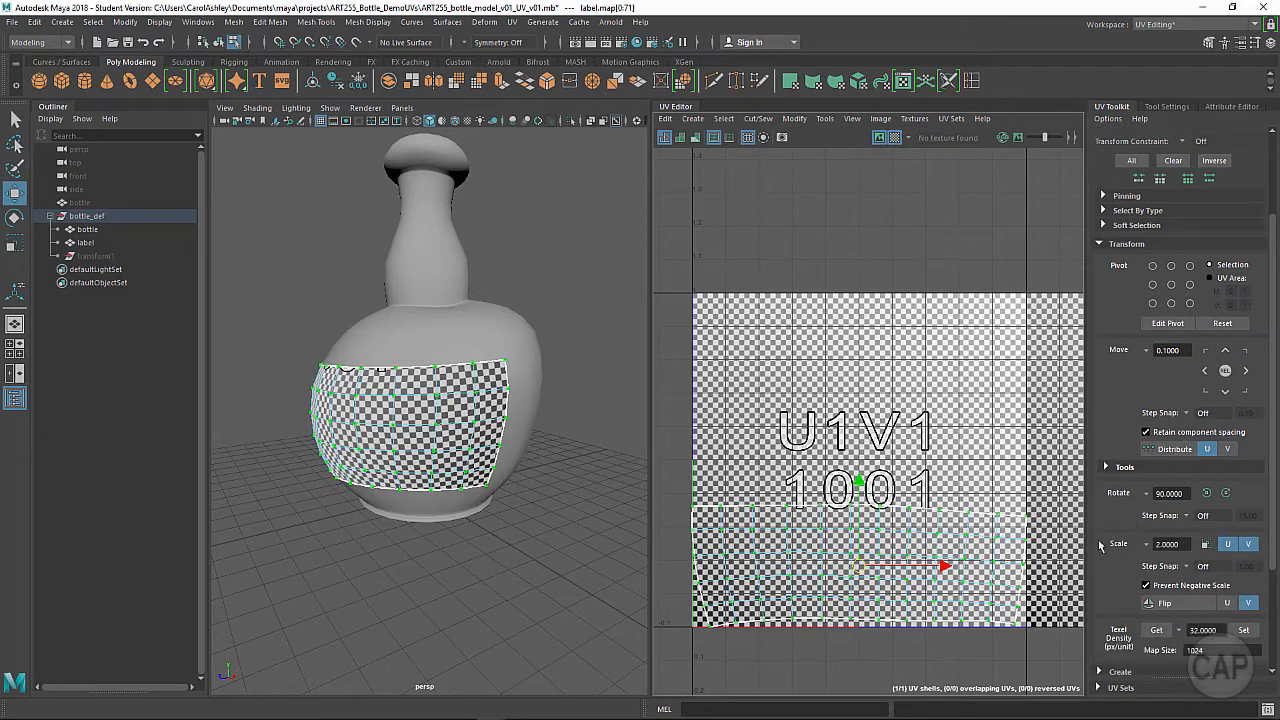
{"action": "scroll", "coordinate": [1142, 527], "scroll_direction": "down", "scroll_amount": 1}
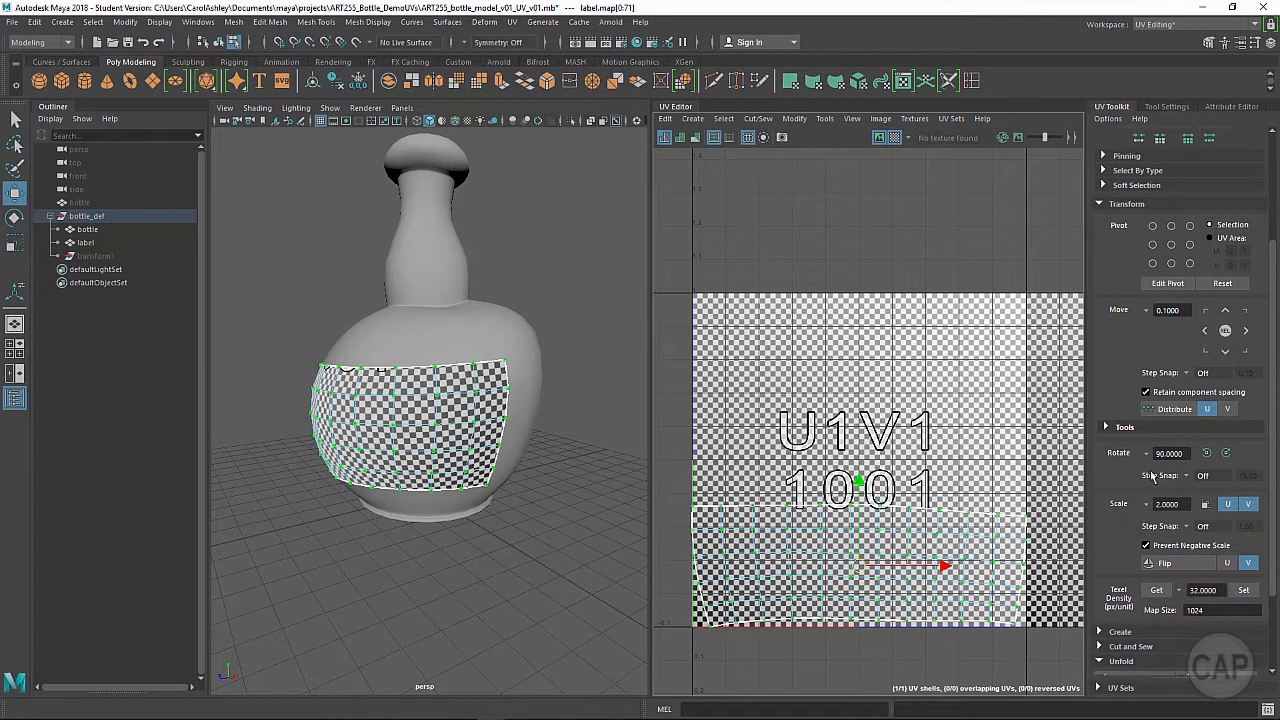
{"action": "scroll", "coordinate": [1121, 521], "scroll_direction": "down", "scroll_amount": 1}
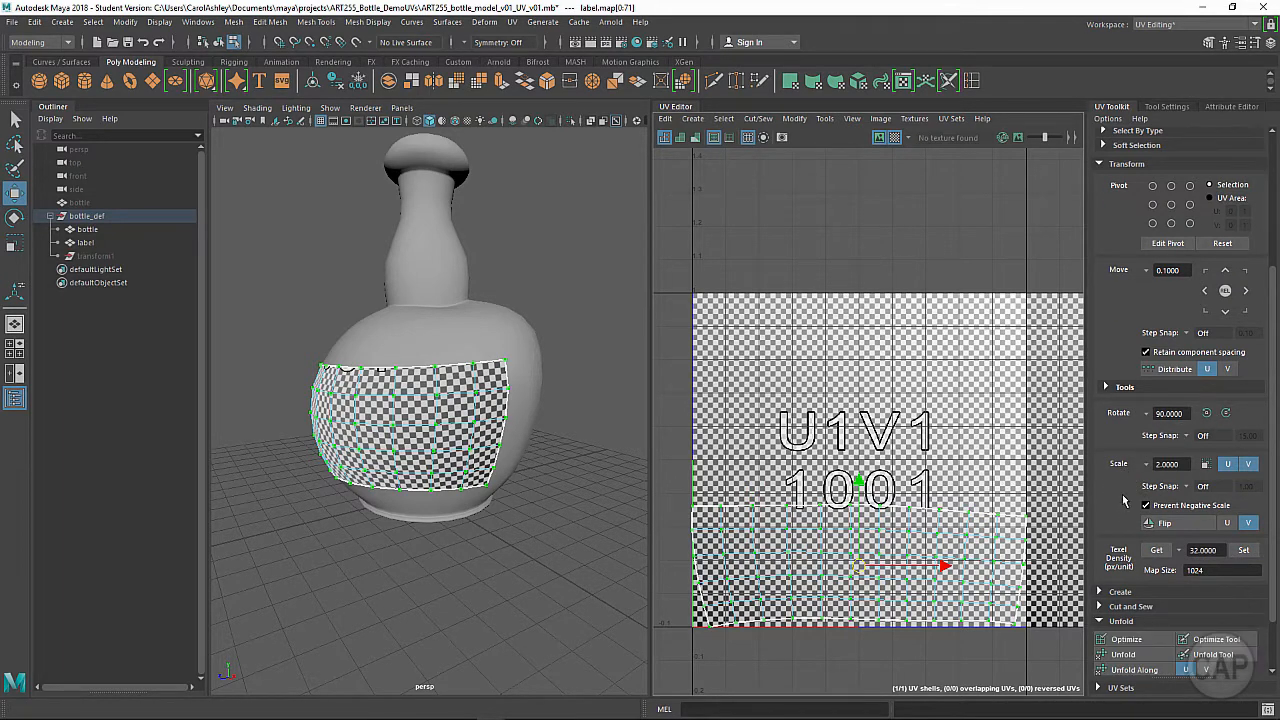
{"action": "left_click", "coordinate": [1183, 527]}
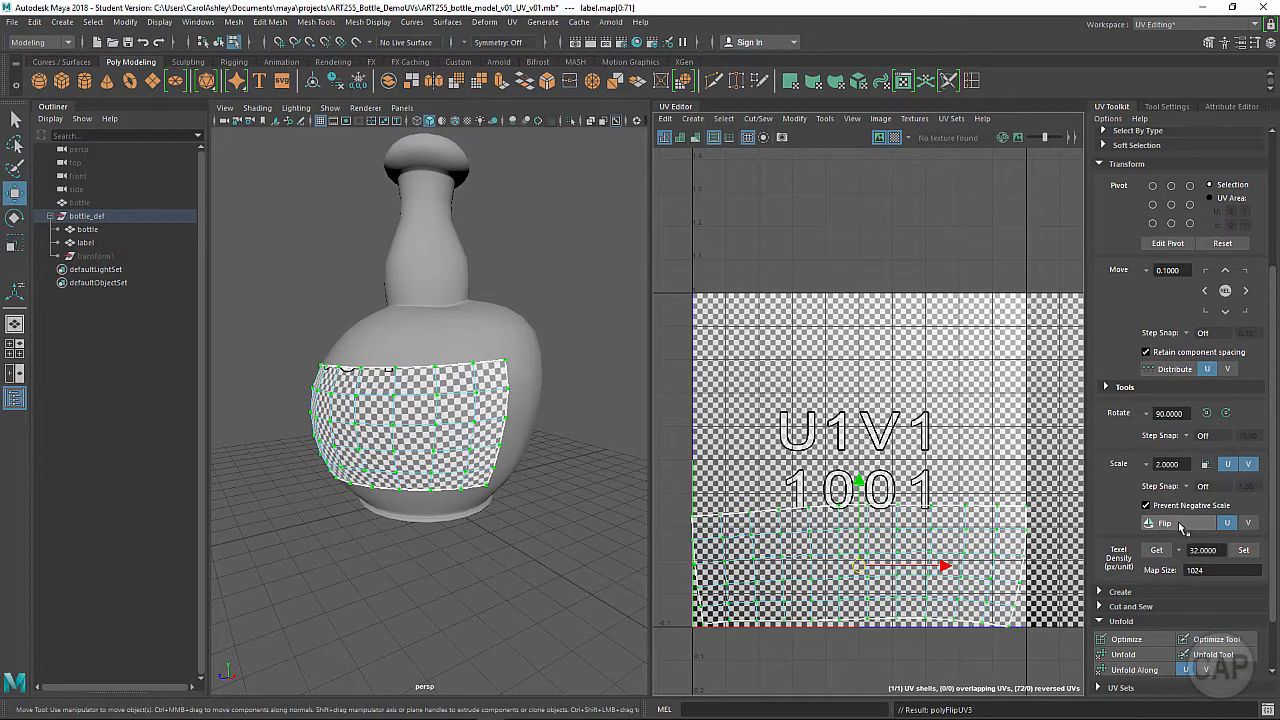
- Select the four UVs at the shell's upper-right corner and check their location on the bottle's label
{"action": "left_click_drag", "start_coordinate": [1042, 490], "coordinate": [987, 532]}
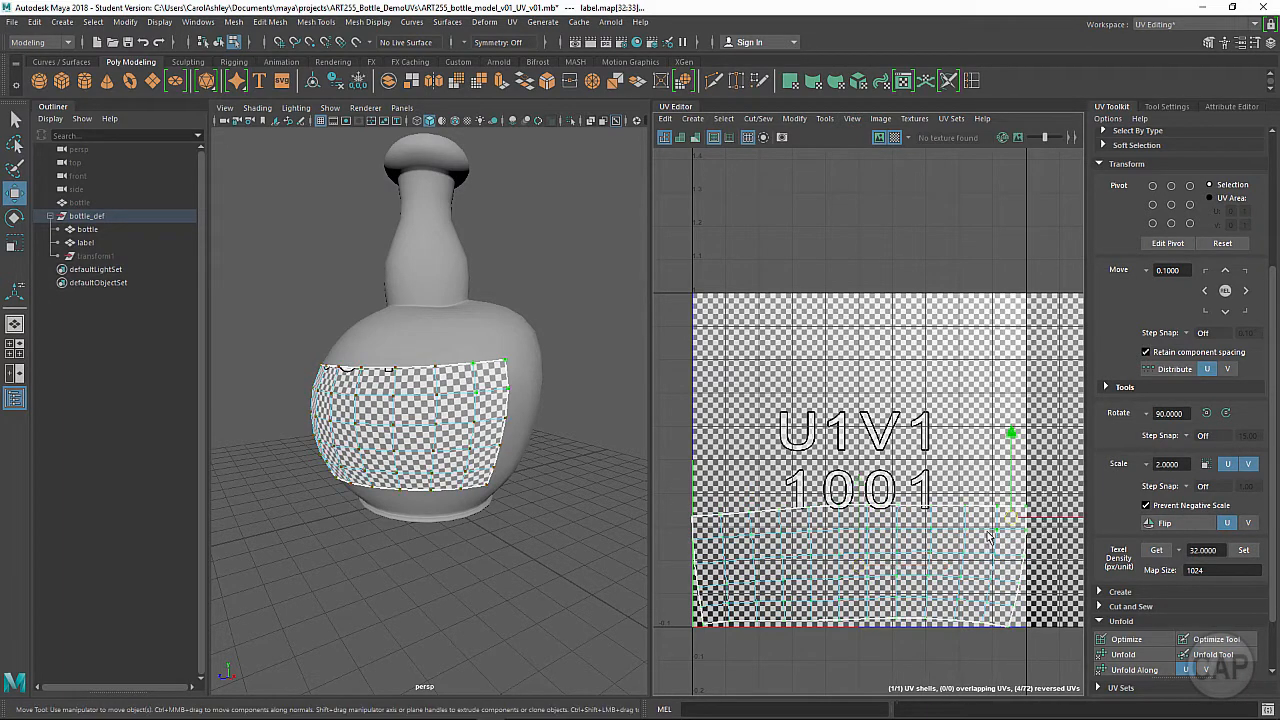
{"action": "key", "text": "f"}
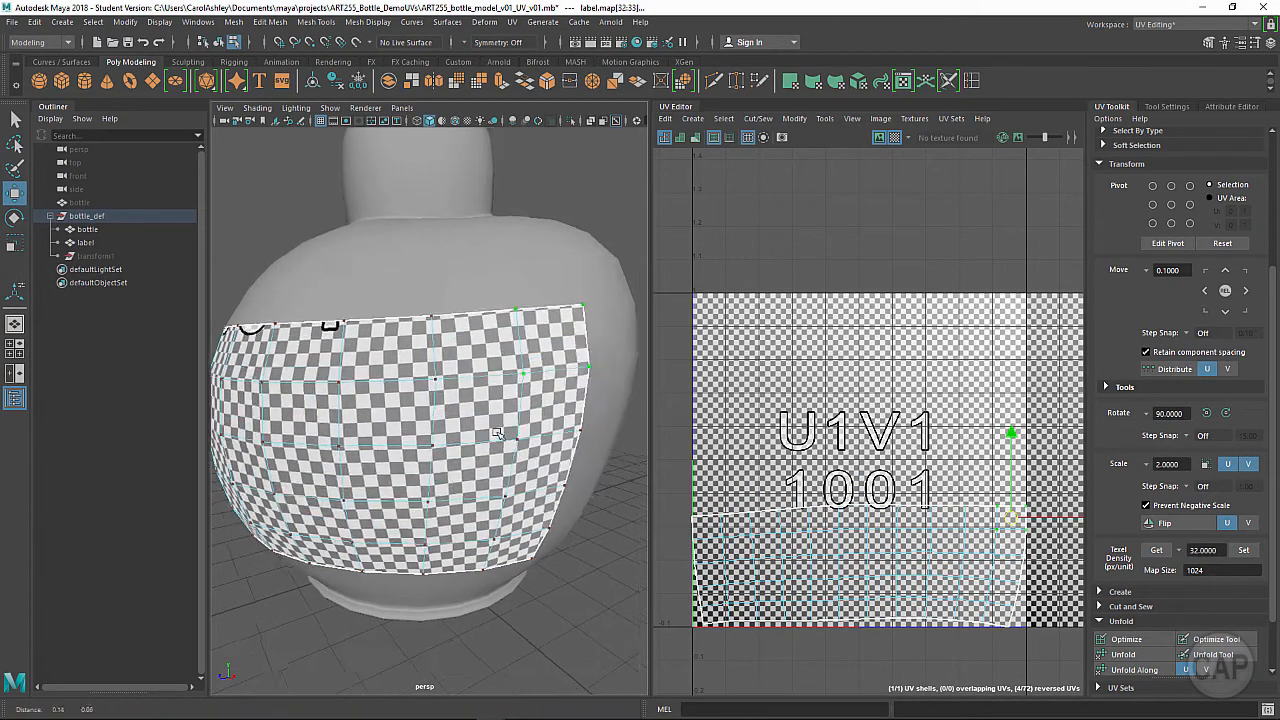
{"action": "left_click_drag", "start_coordinate": [497, 432], "coordinate": [436, 393], "text": "alt"}
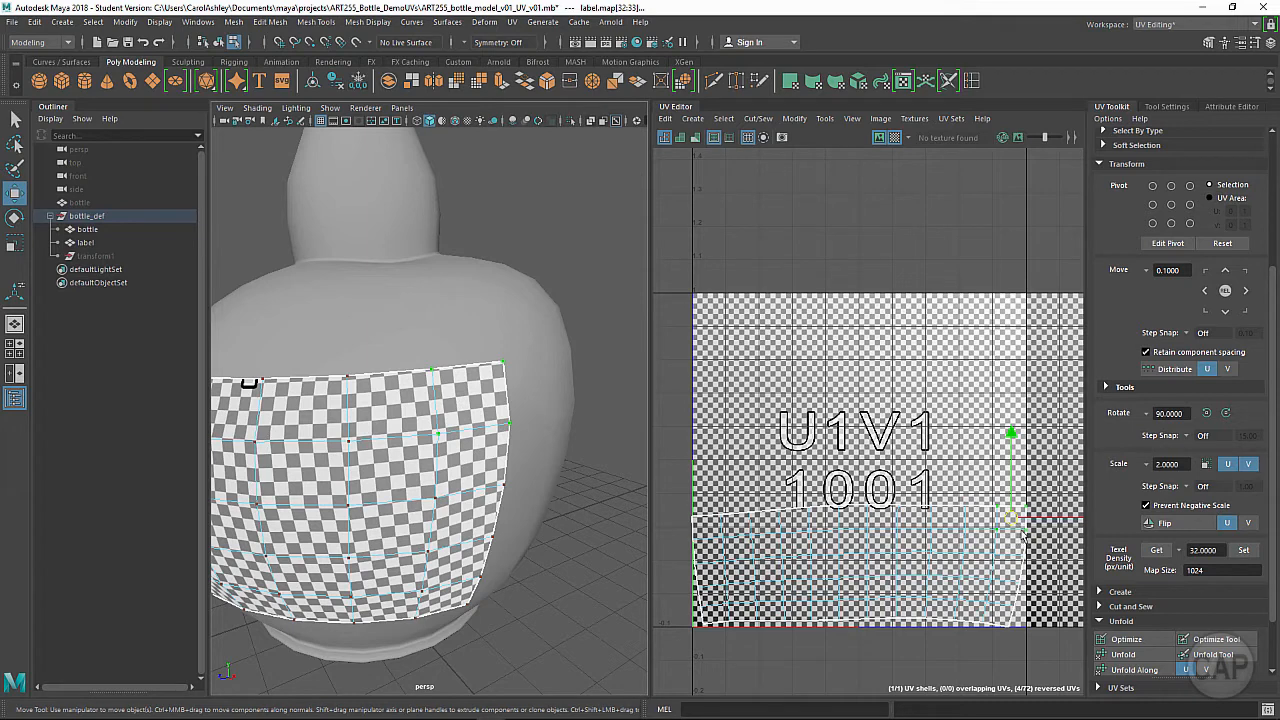
{"action": "scroll", "coordinate": [524, 508], "scroll_direction": "down", "scroll_amount": 5}
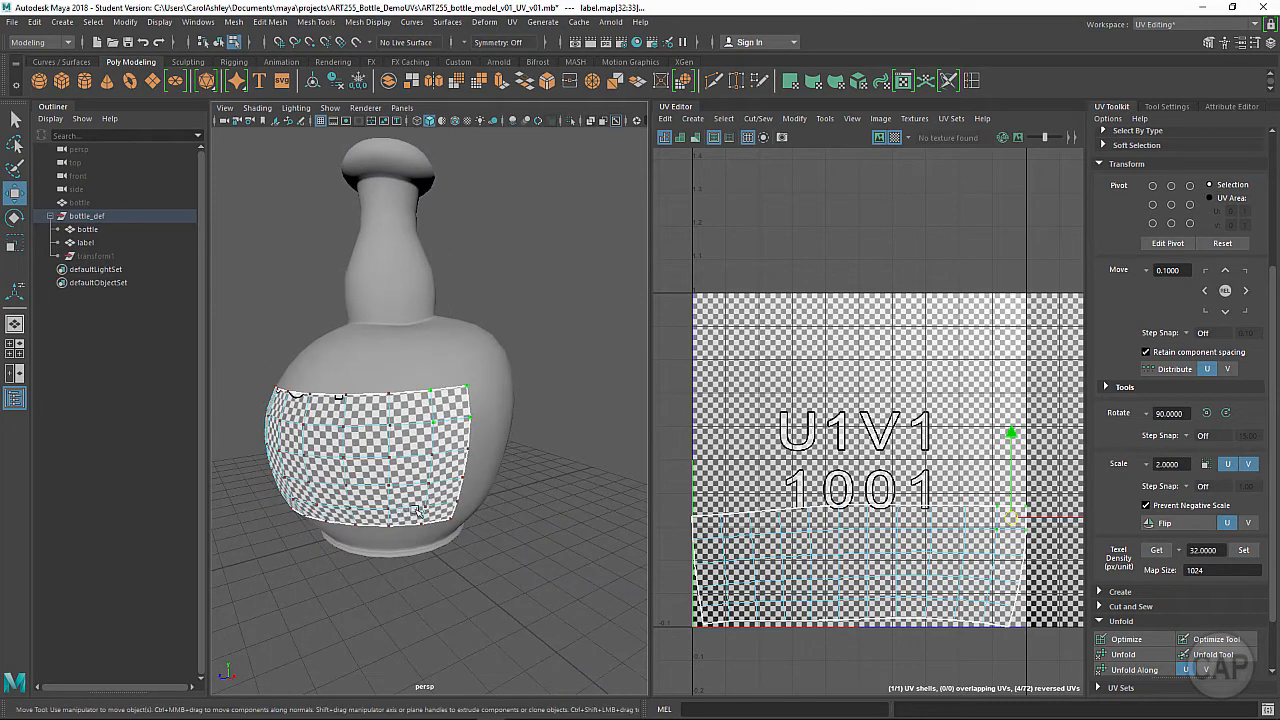
{"action": "left_click_drag", "start_coordinate": [524, 508], "coordinate": [606, 510], "text": "alt"}
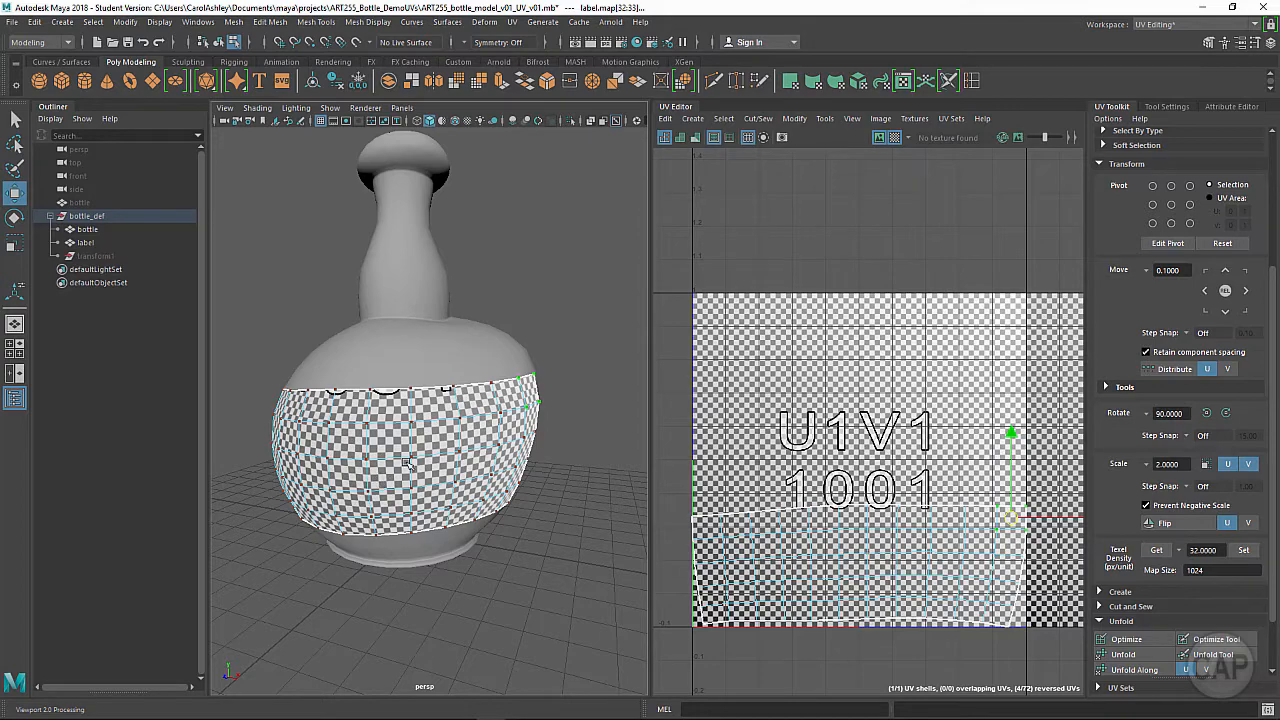
- Examine the checker squares across the label on the bottle, from its centre out to its side edge, for distortion
{"action": "left_click_drag", "start_coordinate": [375, 470], "coordinate": [455, 408], "text": "alt"}
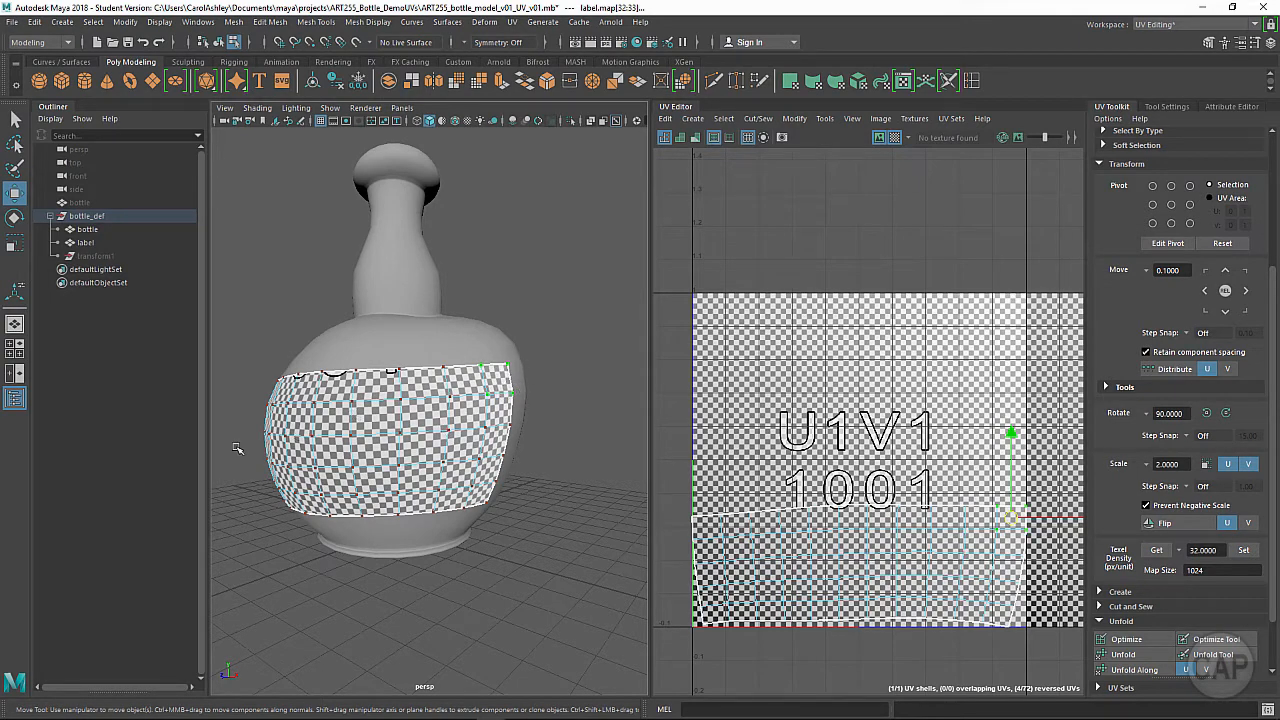
{"action": "left_click_drag", "start_coordinate": [456, 450], "coordinate": [427, 452], "text": "alt"}
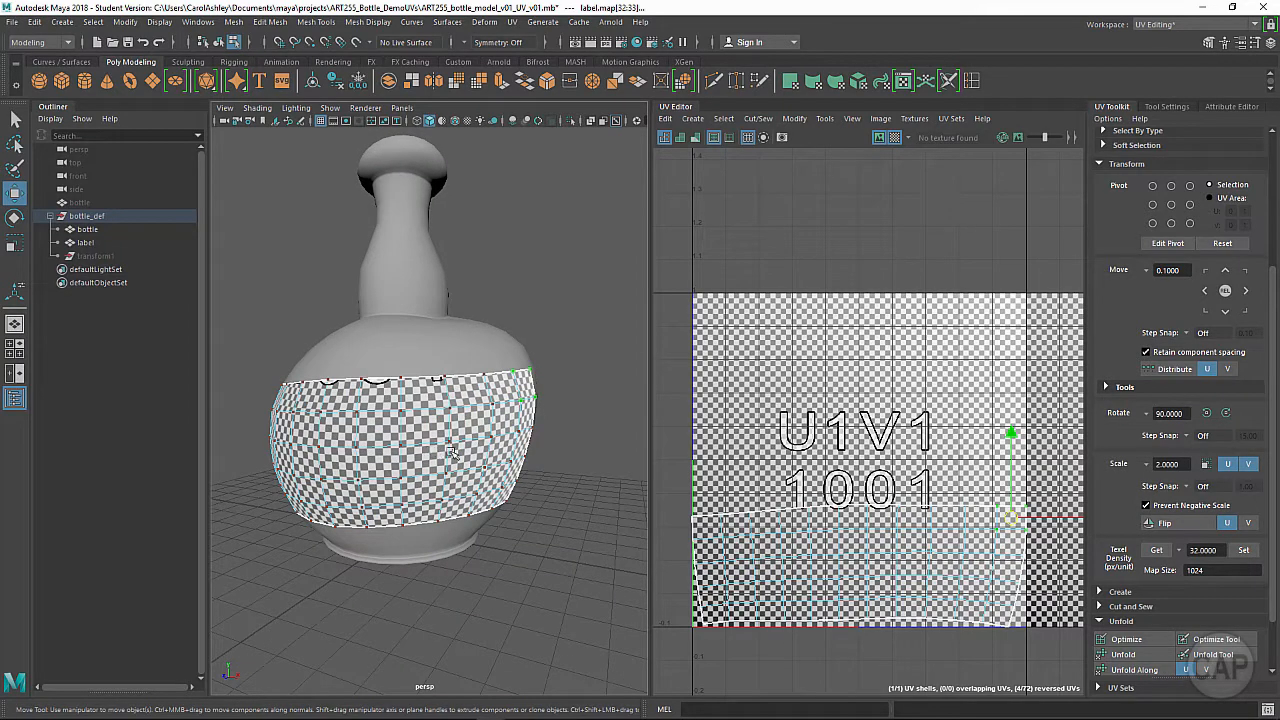
{"action": "right_click_drag", "start_coordinate": [404, 477], "coordinate": [492, 448], "text": "alt"}
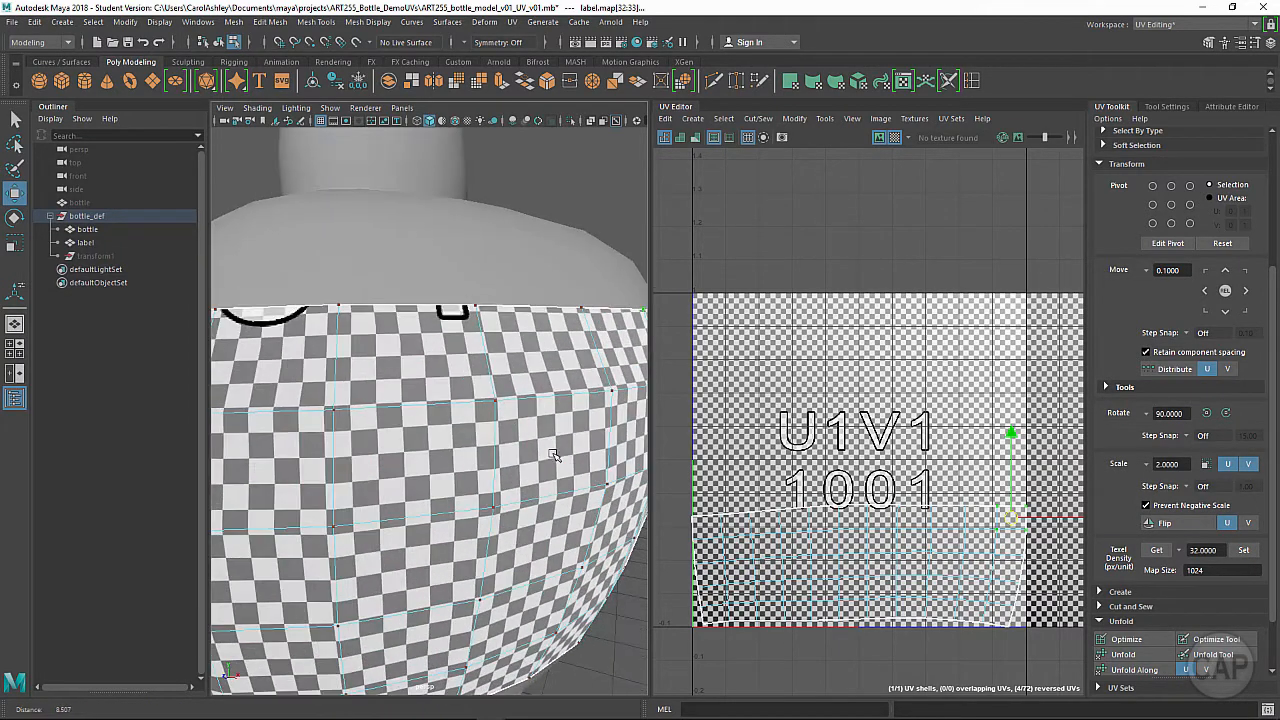
{"action": "left_click_drag", "start_coordinate": [482, 447], "coordinate": [380, 503], "text": "alt"}
{"action": "scroll", "coordinate": [490, 484], "scroll_direction": "down", "scroll_amount": 10}
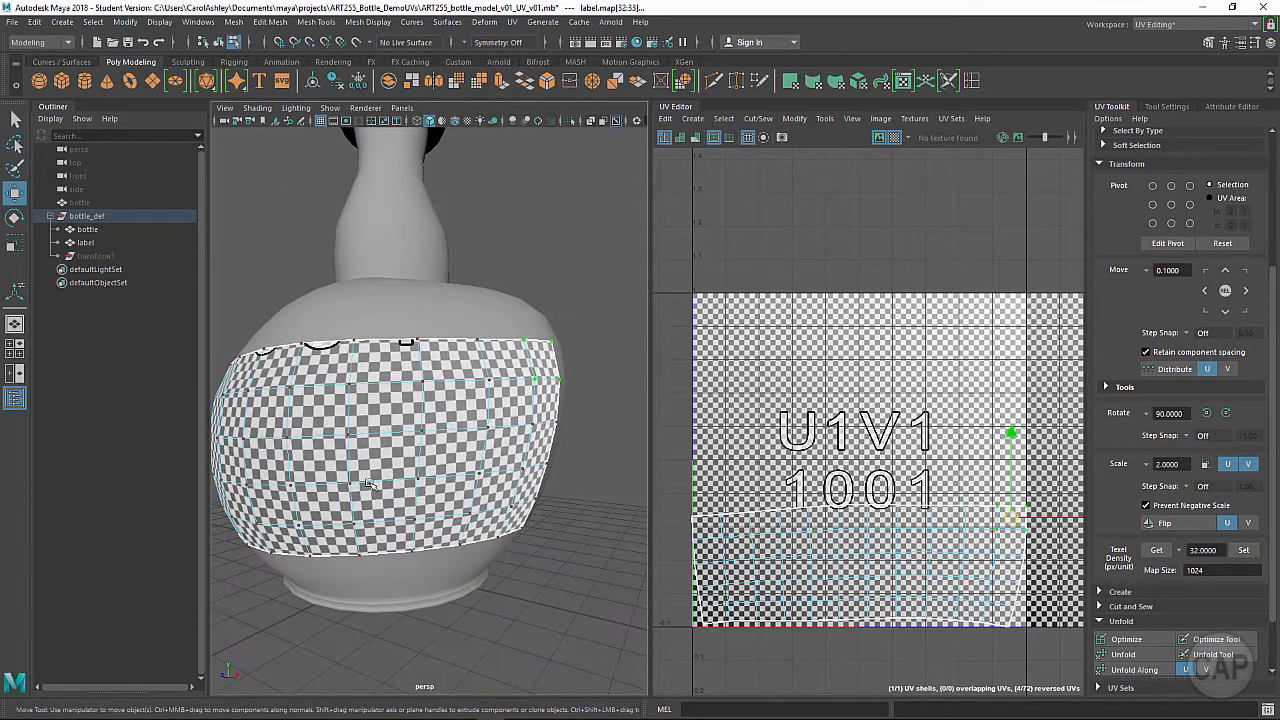
{"action": "left_click_drag", "start_coordinate": [502, 482], "coordinate": [282, 482], "text": "alt"}
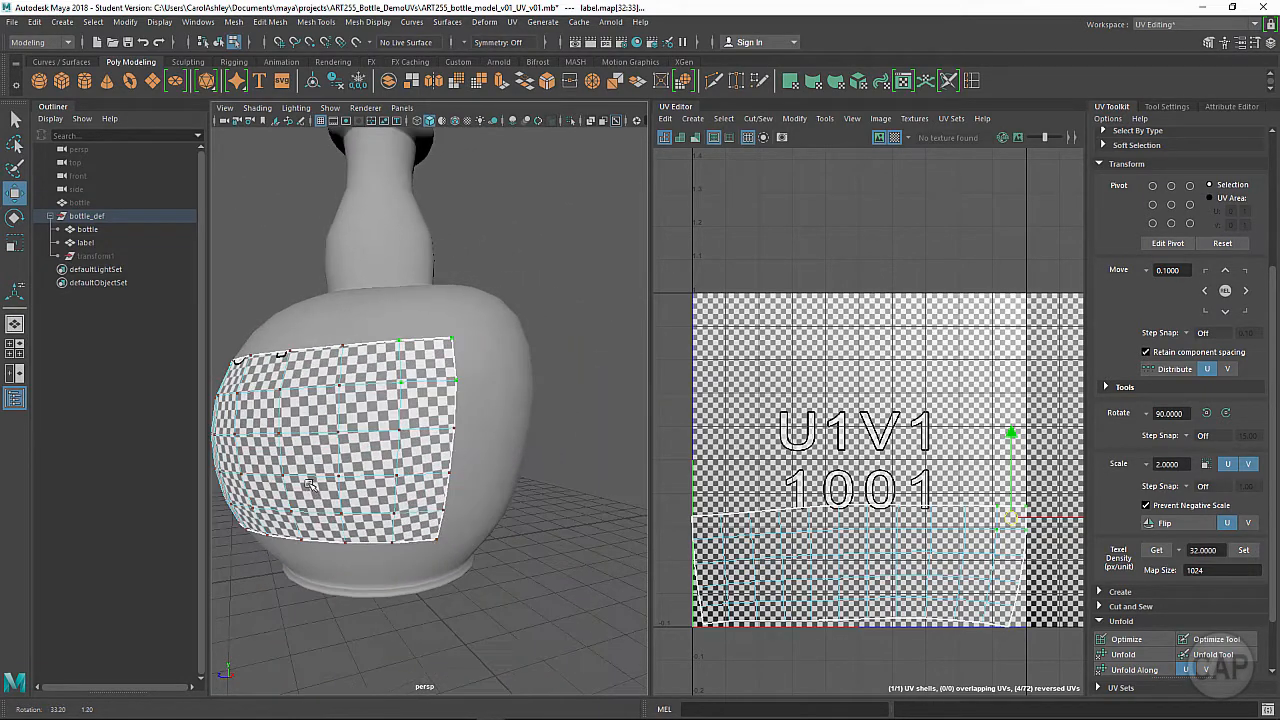
{"action": "mouse_move", "coordinate": [282, 482]}
{"action": "right_mouse_down", "text": "alt"}
{"action": "mouse_move", "coordinate": [359, 479]}
{"action": "mouse_move", "coordinate": [298, 478]}
{"action": "right_mouse_up", "text": "alt"}
{"action": "left_click_drag", "start_coordinate": [298, 478], "coordinate": [391, 459], "text": "alt"}
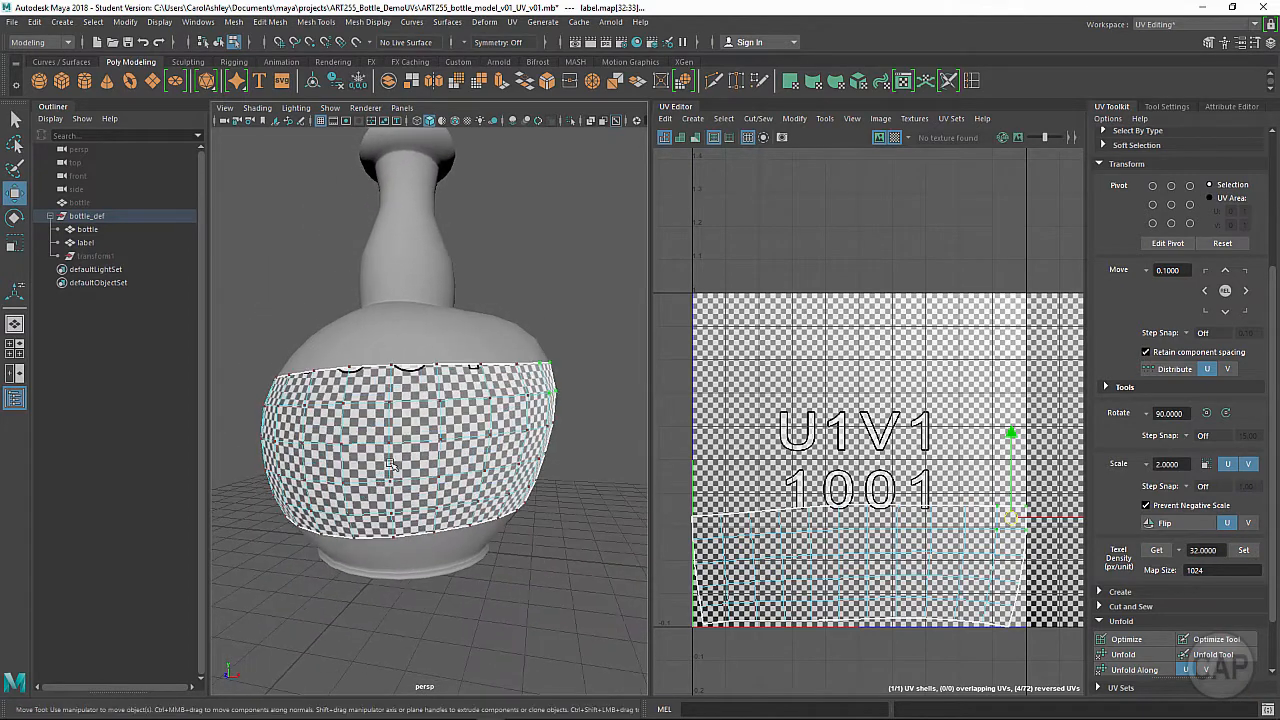
- Select the whole label shell and move it up in V to centre it over the U1V1 1001 text
{"action": "double_click", "coordinate": [868, 556]}
{"action": "left_click_drag", "start_coordinate": [861, 477], "coordinate": [864, 377]}
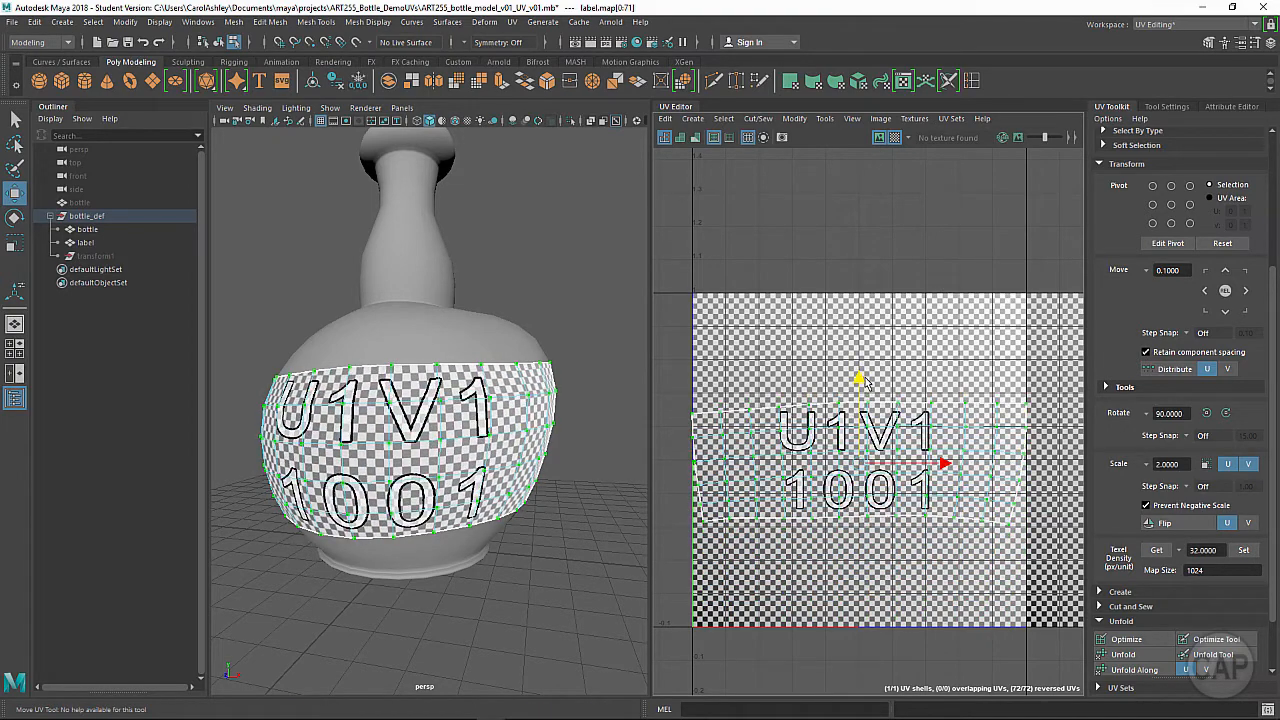
- Try scaling the label's UV shell in U only and undo the stretch
{"action": "key", "text": "e"}
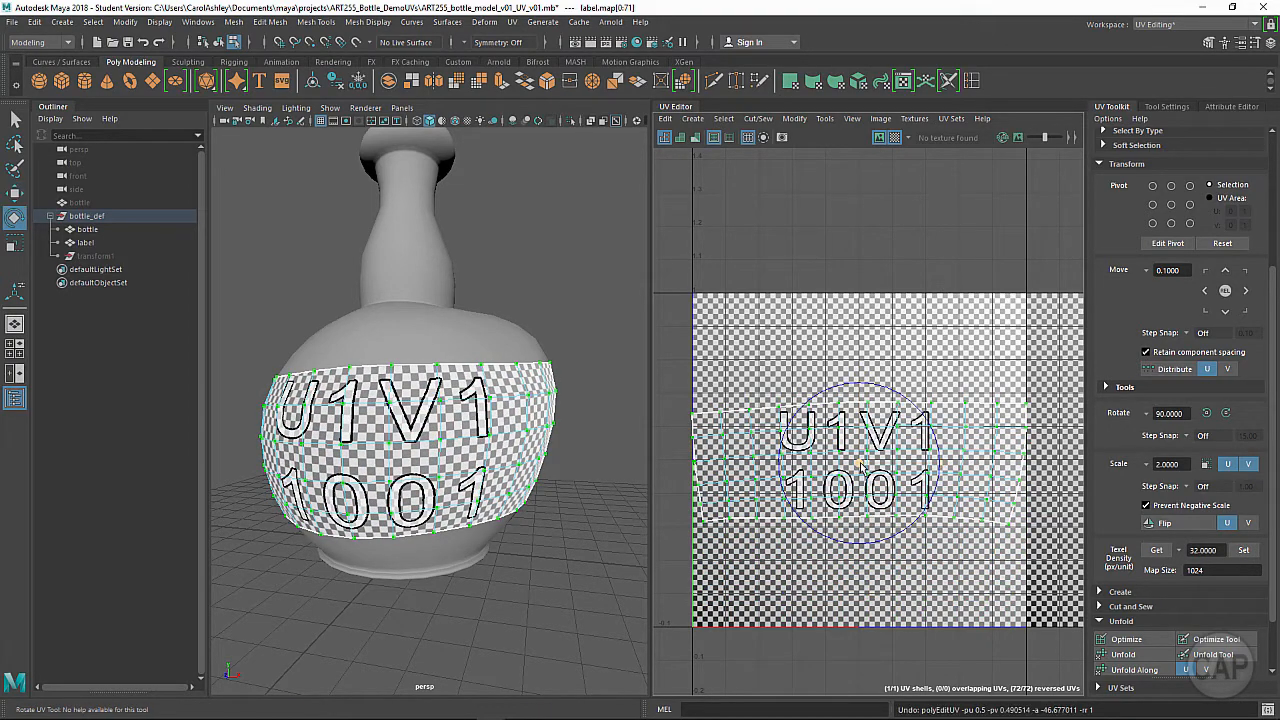
{"action": "key", "text": "r"}
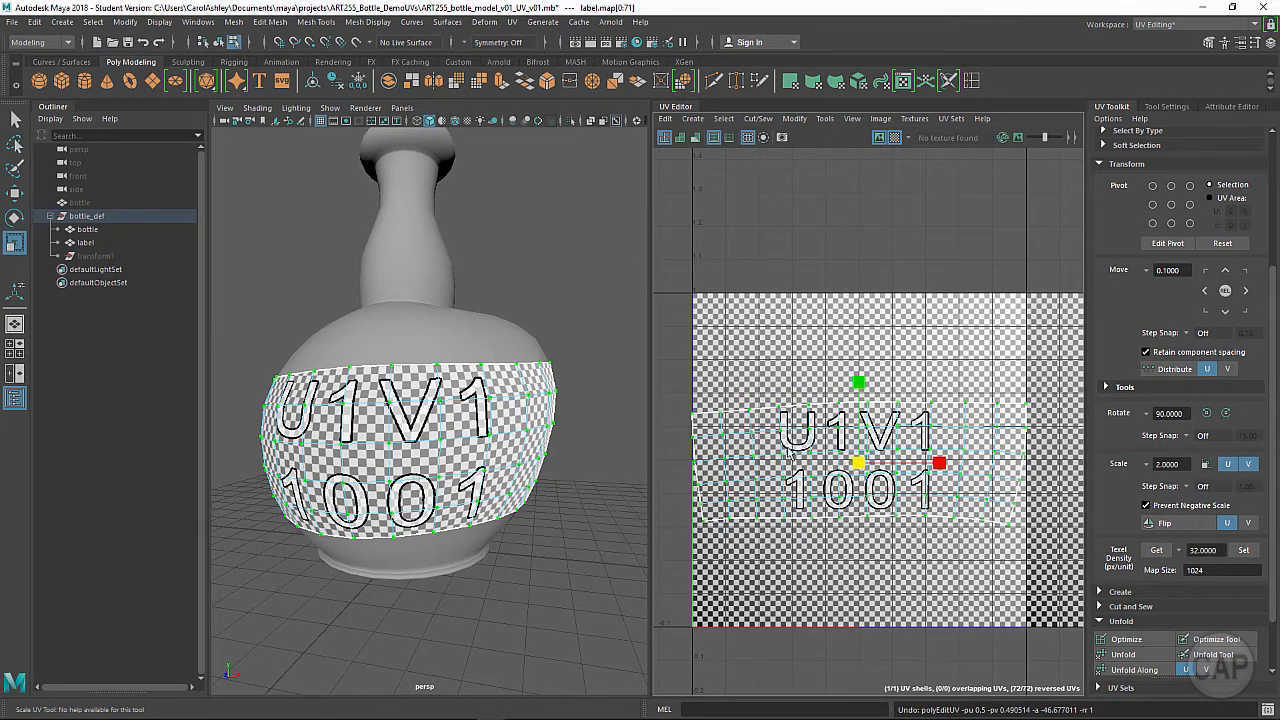
{"action": "right_click_drag", "start_coordinate": [455, 498], "coordinate": [523, 480], "text": "alt"}
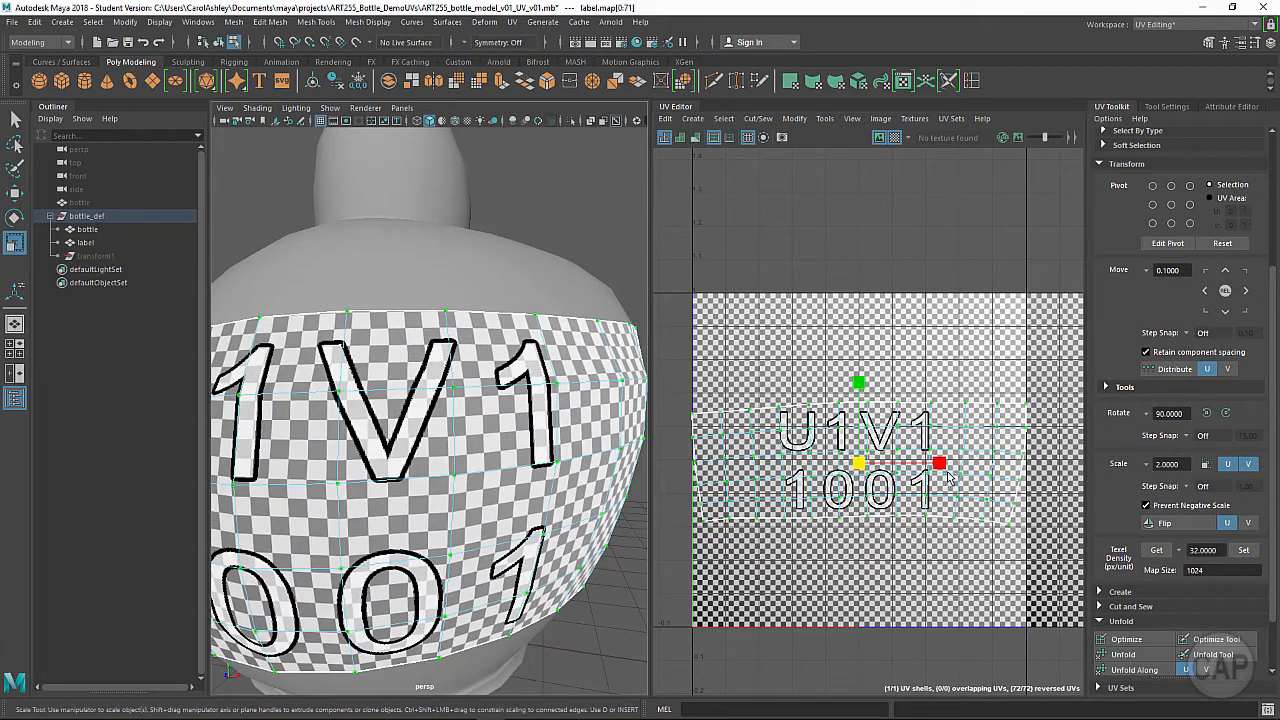
{"action": "mouse_move", "coordinate": [941, 465]}
{"action": "left_mouse_down"}
{"action": "mouse_move", "coordinate": [995, 463]}
{"action": "mouse_move", "coordinate": [951, 461]}
{"action": "left_mouse_up"}
{"action": "key", "text": "ctrl+z"}
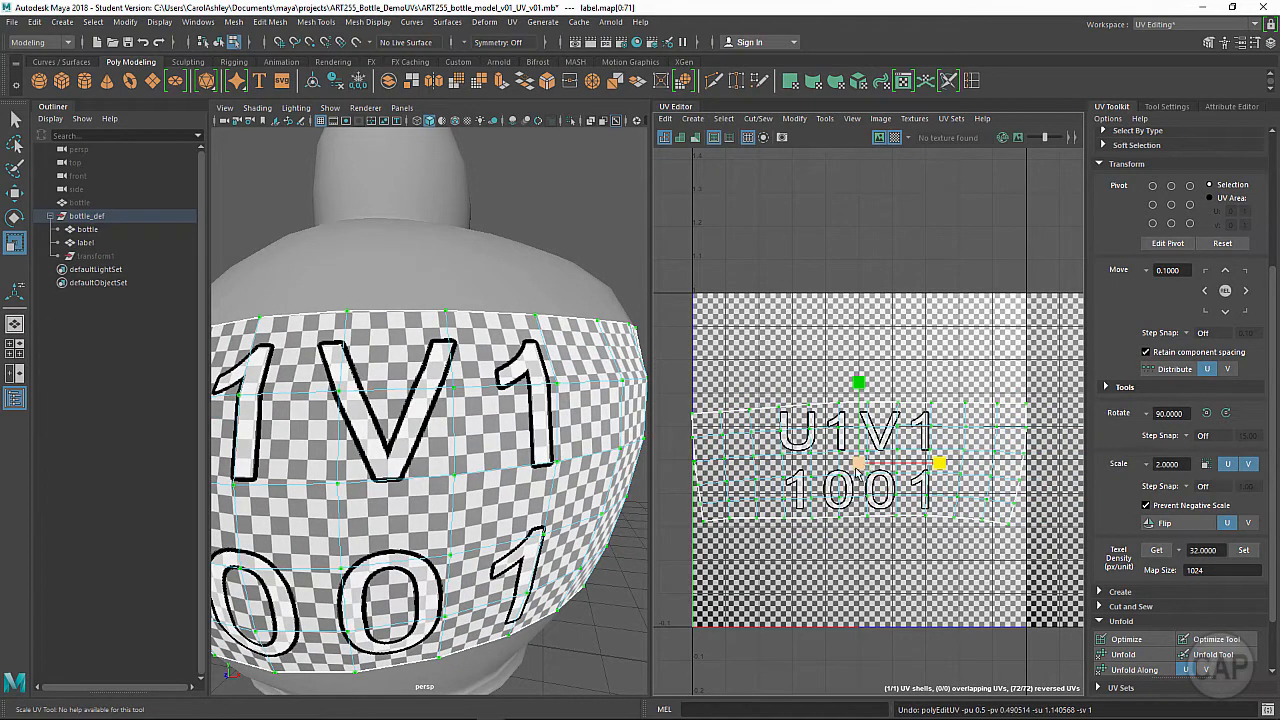
- Scale the label's UV shell down slightly and uniformly so that it fits inside the 1001 tile's side borders
{"action": "left_click_drag", "start_coordinate": [857, 466], "coordinate": [858, 463]}
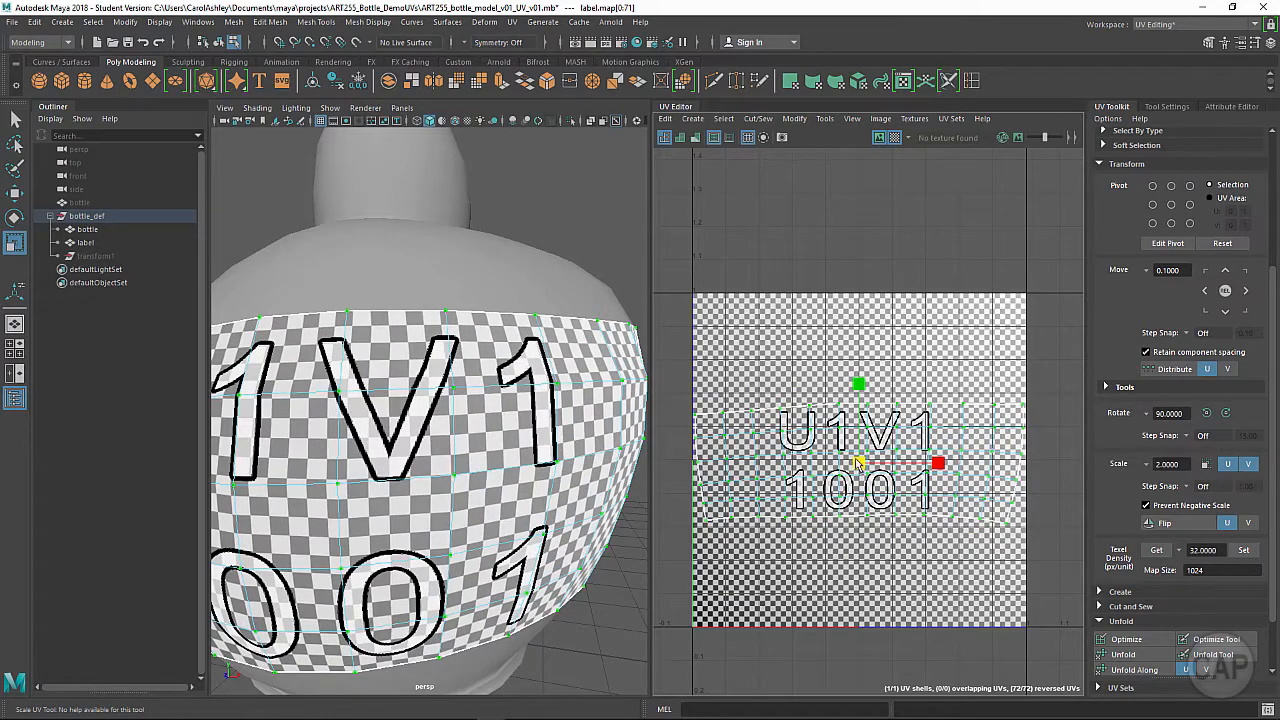
{"action": "scroll", "coordinate": [758, 452], "scroll_direction": "up", "scroll_amount": 5}
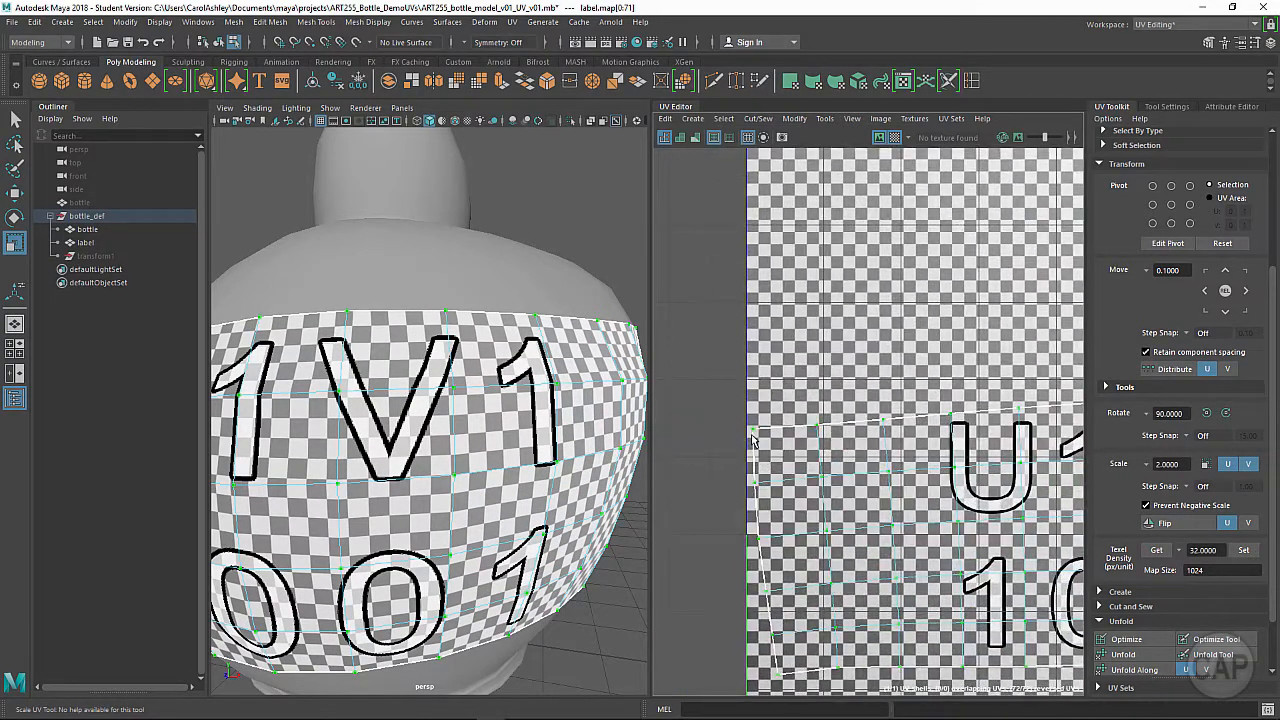
{"action": "scroll", "coordinate": [943, 480], "scroll_direction": "down", "scroll_amount": 5}
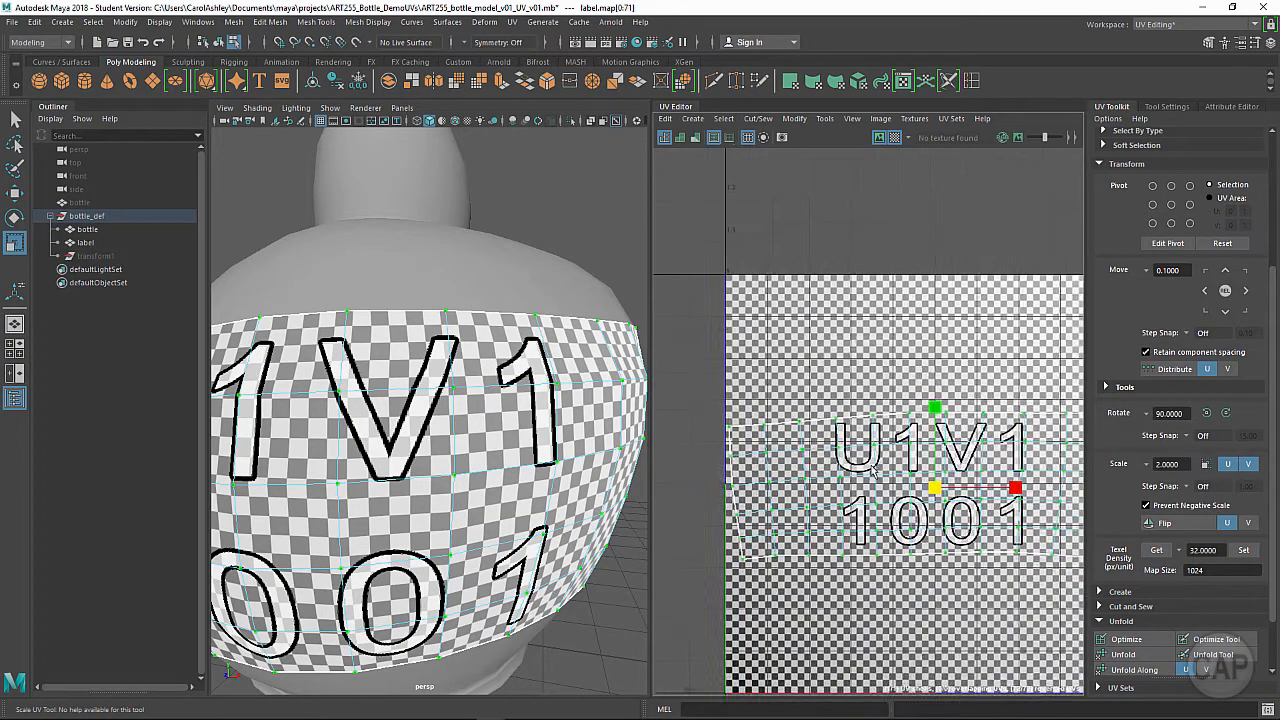
{"action": "scroll", "coordinate": [888, 475], "scroll_direction": "down", "scroll_amount": 2}
{"action": "middle_click_drag", "start_coordinate": [941, 493], "coordinate": [879, 483], "text": "alt"}
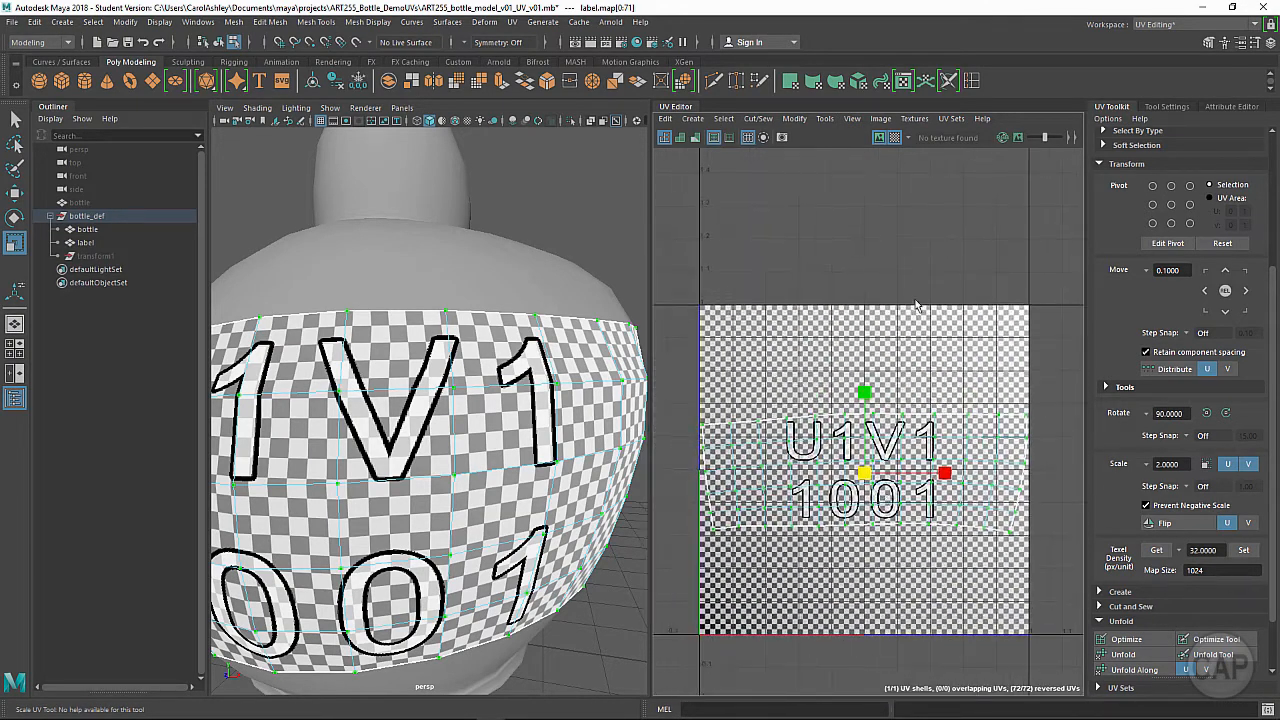
- Try scaling the label shell up past the 1001 tile's side borders and bring it back inside the tile
{"action": "left_click_drag", "start_coordinate": [866, 478], "coordinate": [871, 474]}
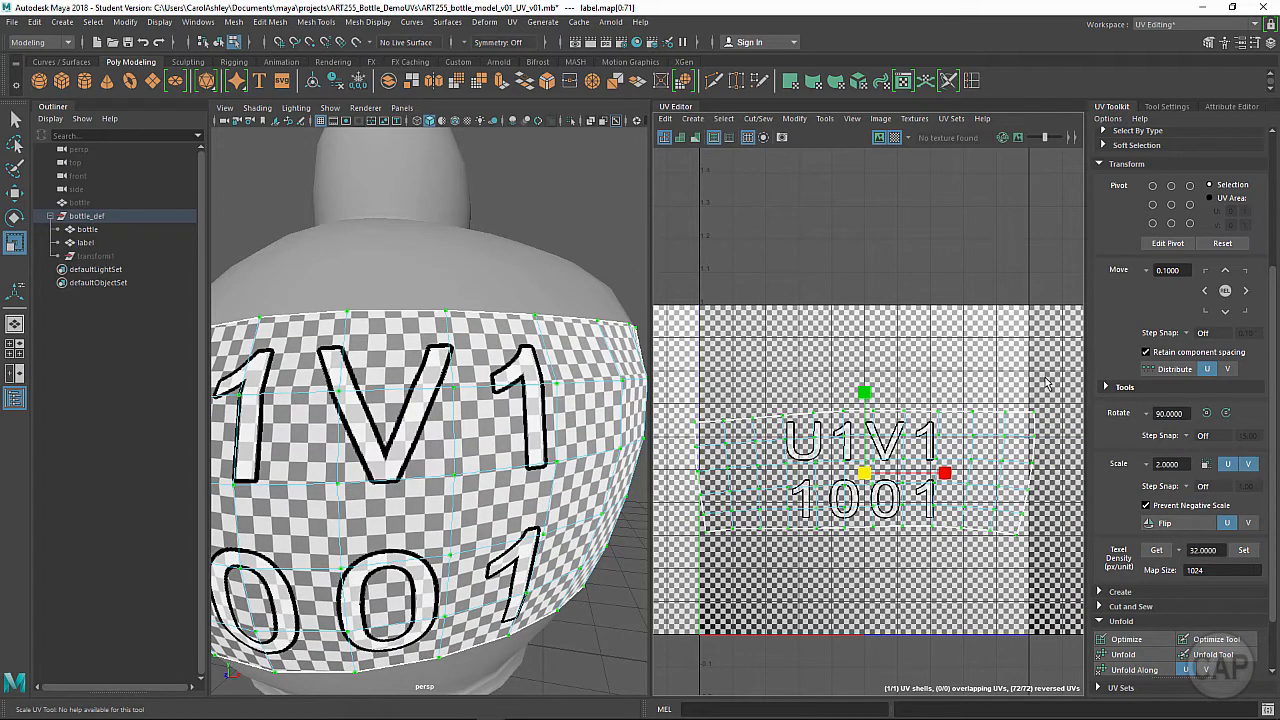
{"action": "scroll", "coordinate": [716, 418], "scroll_direction": "down", "scroll_amount": 3}
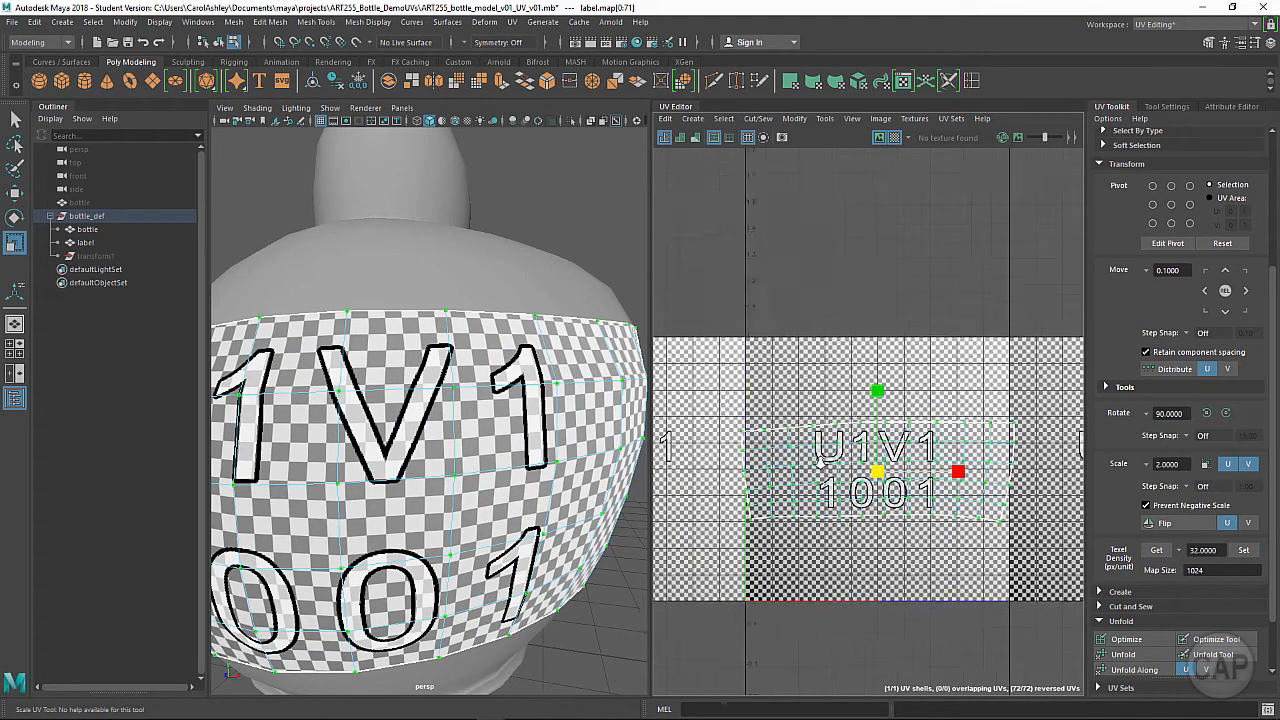
{"action": "middle_click_drag", "start_coordinate": [993, 487], "coordinate": [937, 510], "text": "alt"}
{"action": "left_click_drag", "start_coordinate": [894, 485], "coordinate": [889, 484]}
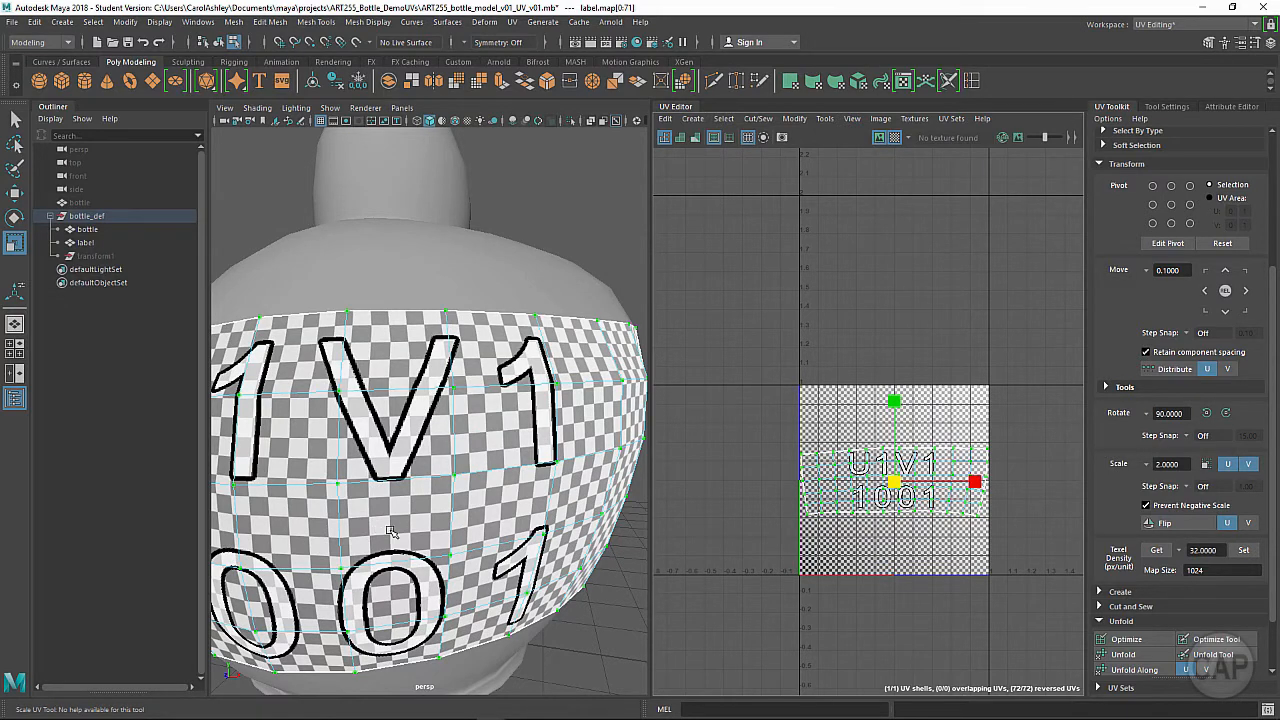
- Inspect the label with the UV distortion display on the bottle and in the UV layout, and switch the display off again
{"action": "scroll", "coordinate": [418, 516], "scroll_direction": "down", "scroll_amount": 5}
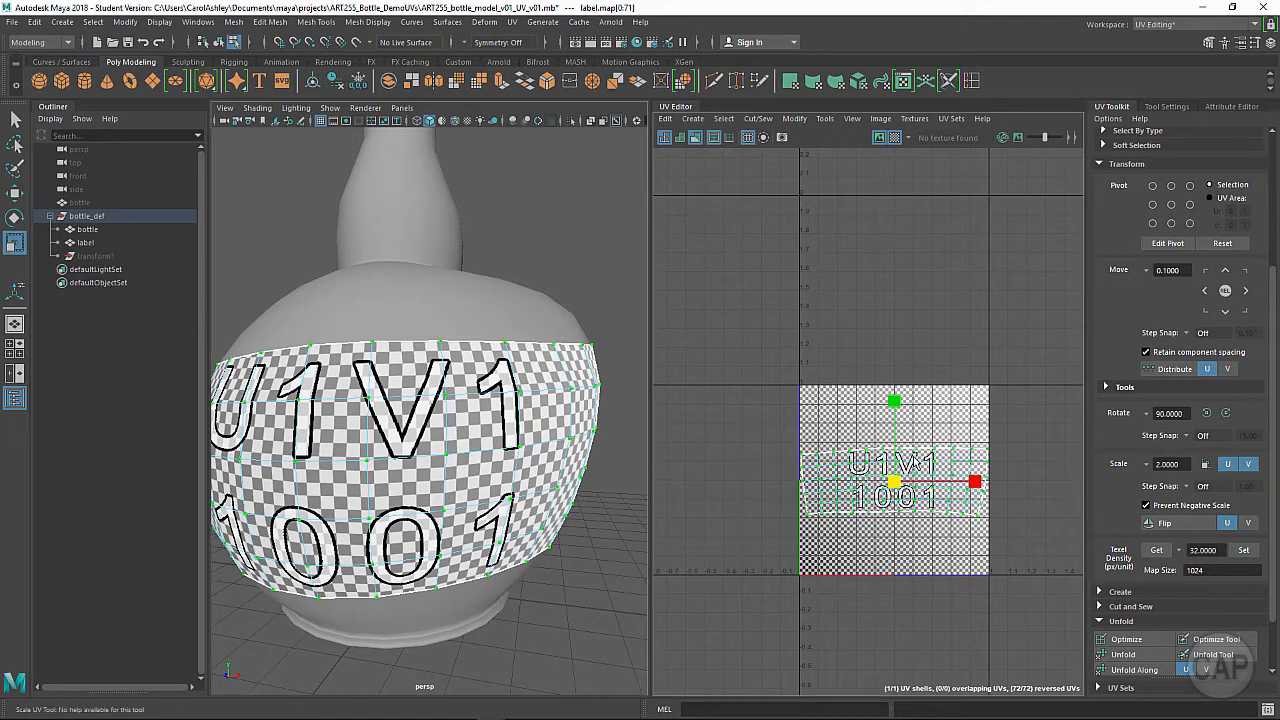
{"action": "key", "text": "7"}
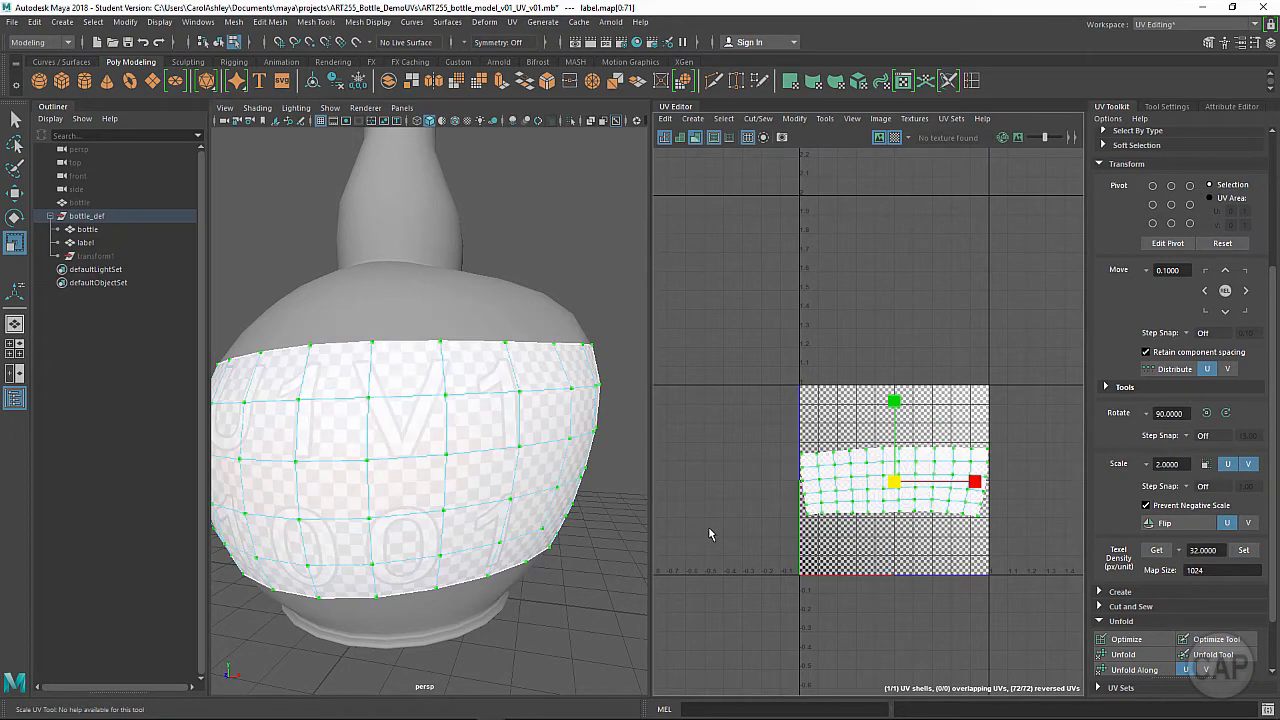
{"action": "left_click_drag", "start_coordinate": [380, 586], "coordinate": [412, 580], "text": "alt"}
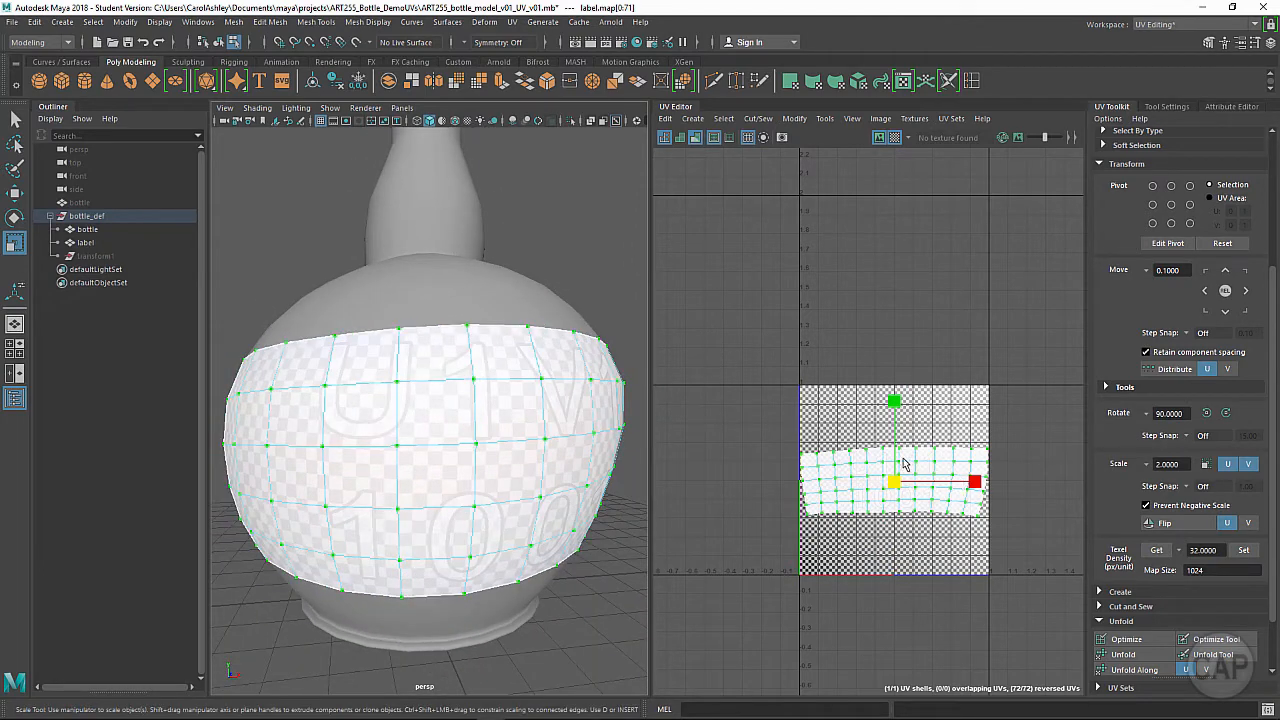
{"action": "key", "text": "7"}
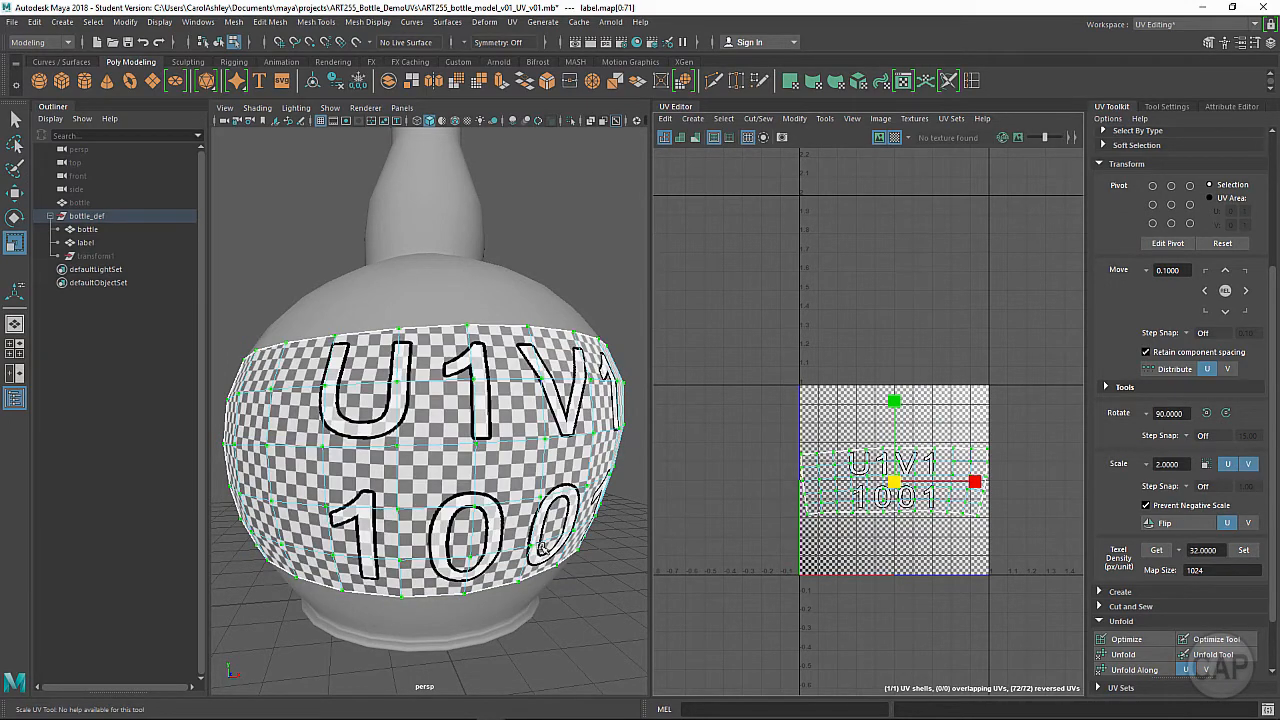
- Examine the checker squares around the whole label, from one side edge of the bottle to the other
{"action": "left_click_drag", "start_coordinate": [476, 532], "coordinate": [382, 520], "text": "alt"}
{"action": "right_click_drag", "start_coordinate": [382, 520], "coordinate": [351, 506], "text": "alt"}
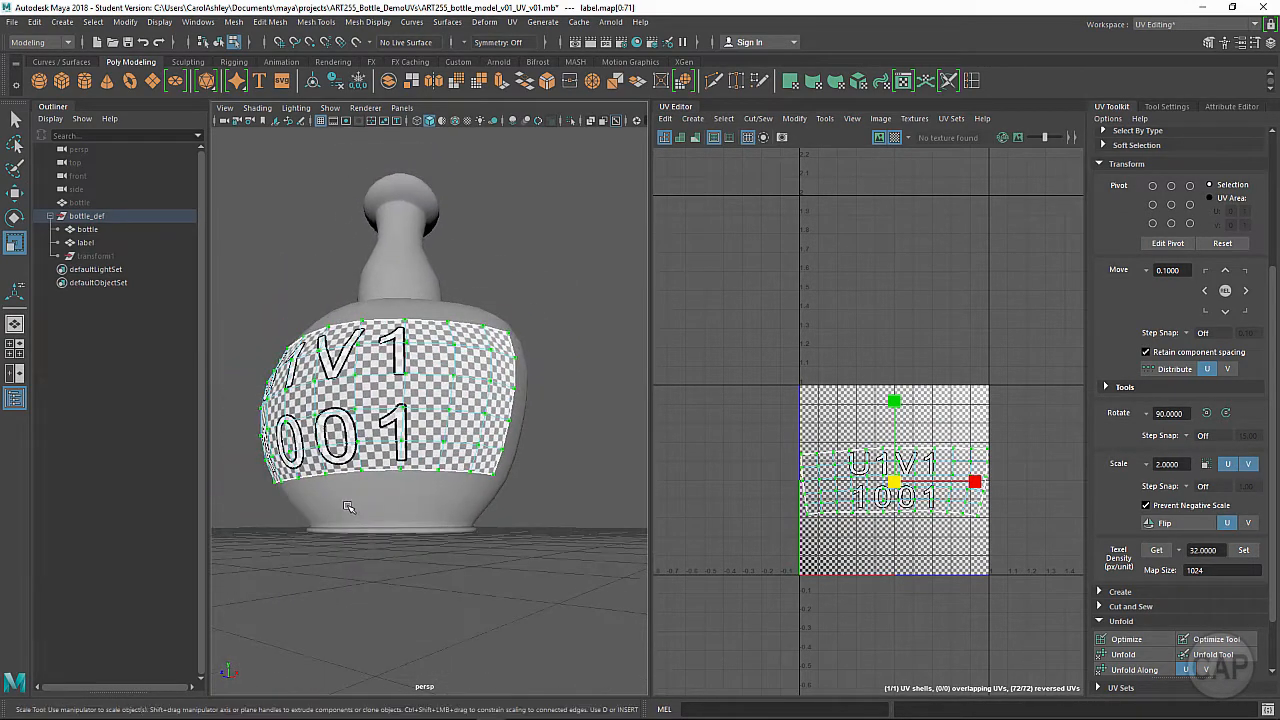
{"action": "left_click_drag", "start_coordinate": [351, 504], "coordinate": [488, 530], "text": "alt"}
{"action": "middle_click_drag", "start_coordinate": [488, 530], "coordinate": [430, 545], "text": "alt"}
{"action": "right_click_drag", "start_coordinate": [430, 540], "coordinate": [446, 508], "text": "alt"}
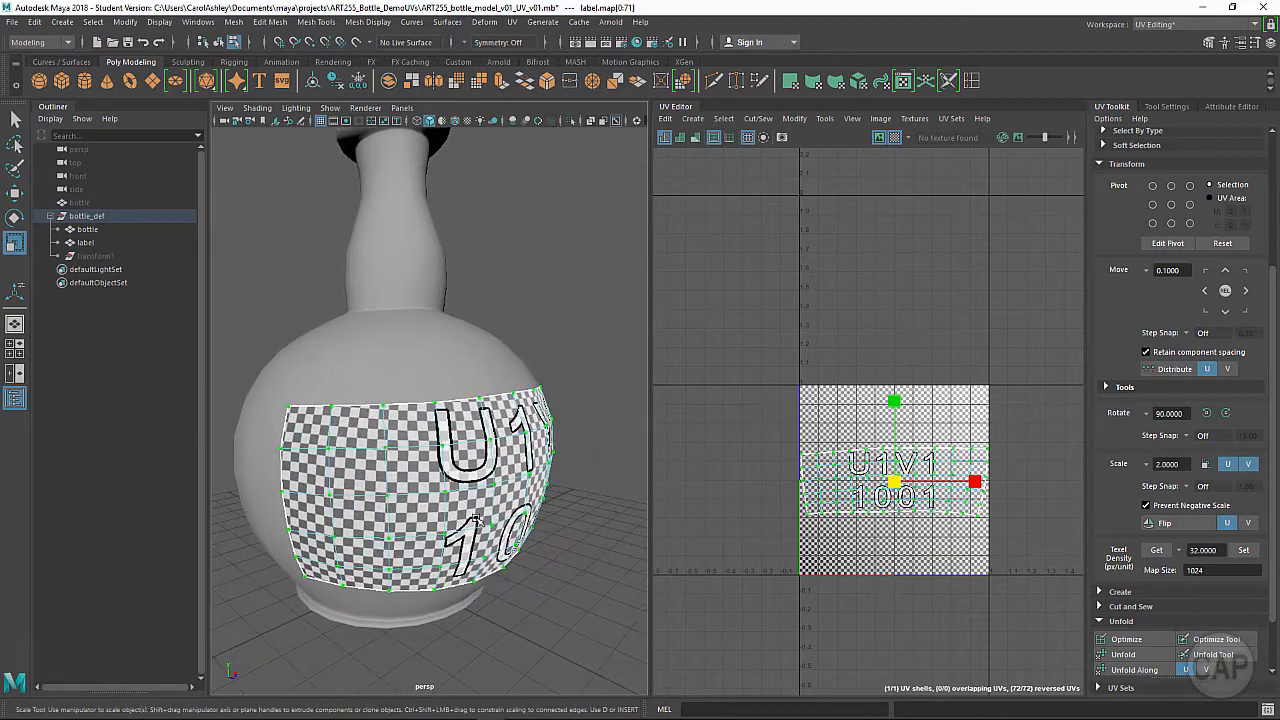
{"action": "middle_click_drag", "start_coordinate": [446, 508], "coordinate": [430, 507], "text": "alt"}
{"action": "left_click_drag", "start_coordinate": [430, 507], "coordinate": [460, 506], "text": "alt"}
{"action": "right_click_drag", "start_coordinate": [460, 506], "coordinate": [512, 512], "text": "alt"}
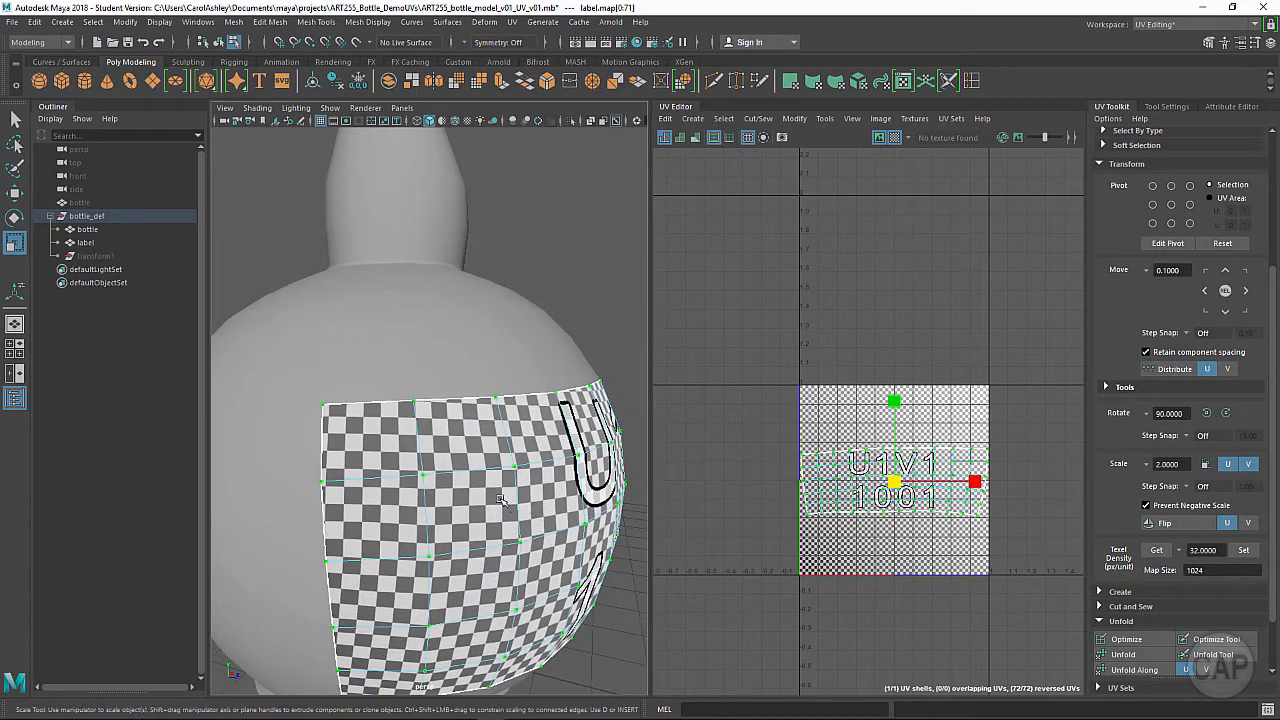
{"action": "middle_click_drag", "start_coordinate": [512, 512], "coordinate": [434, 488], "text": "alt"}
{"action": "left_click_drag", "start_coordinate": [434, 488], "coordinate": [500, 506], "text": "alt"}
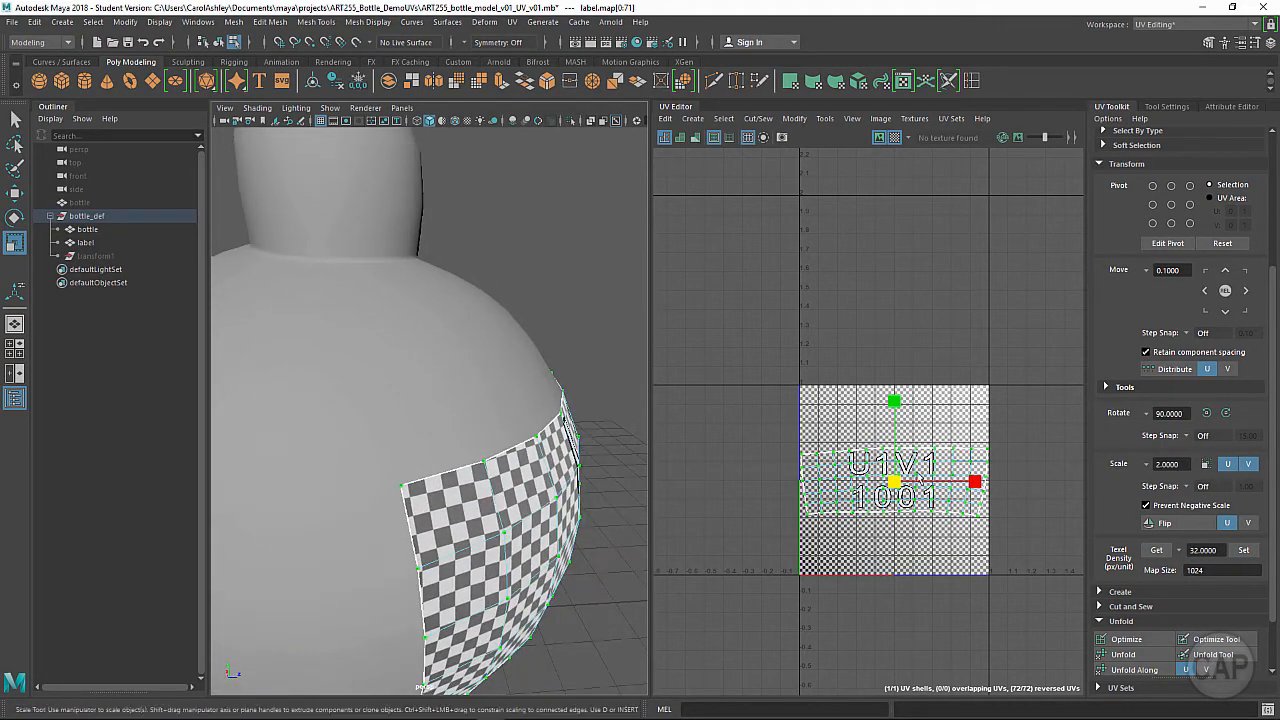
- Hide the checker map on the label and save the scene, accepting the student version notice
{"action": "left_click", "coordinate": [893, 138]}
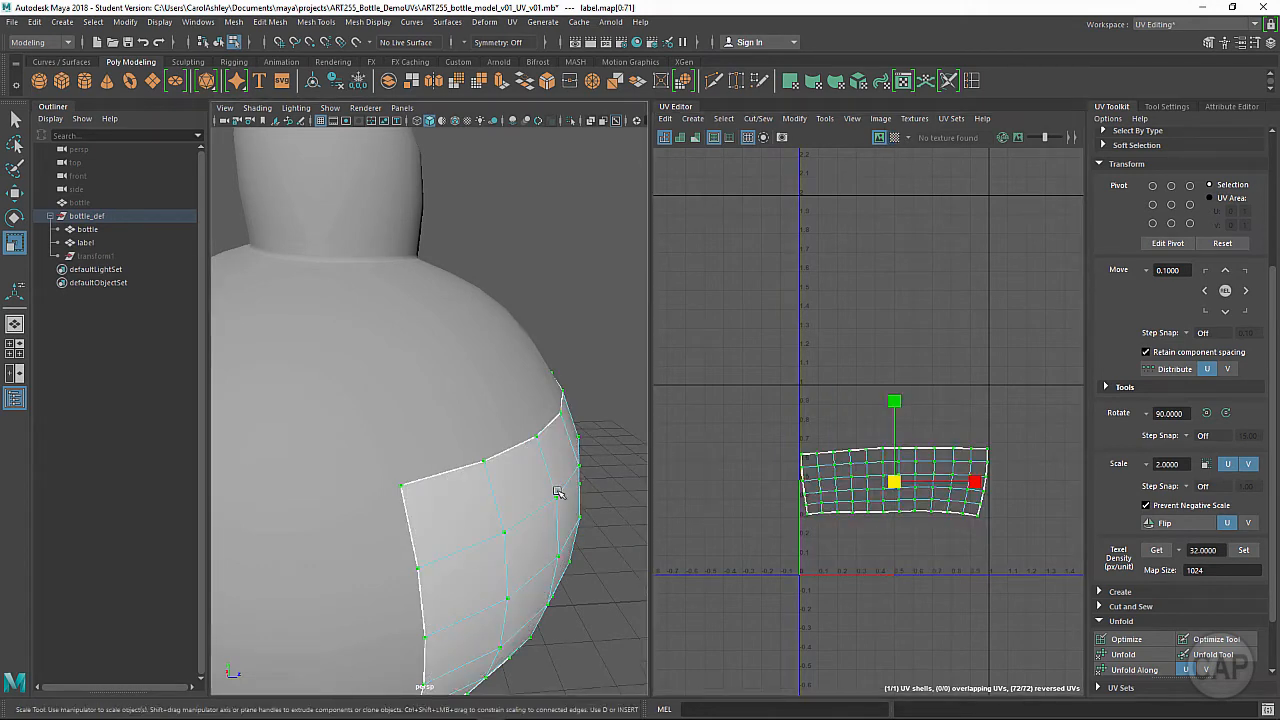
{"action": "left_click_drag", "start_coordinate": [560, 408], "coordinate": [541, 487], "text": "alt"}
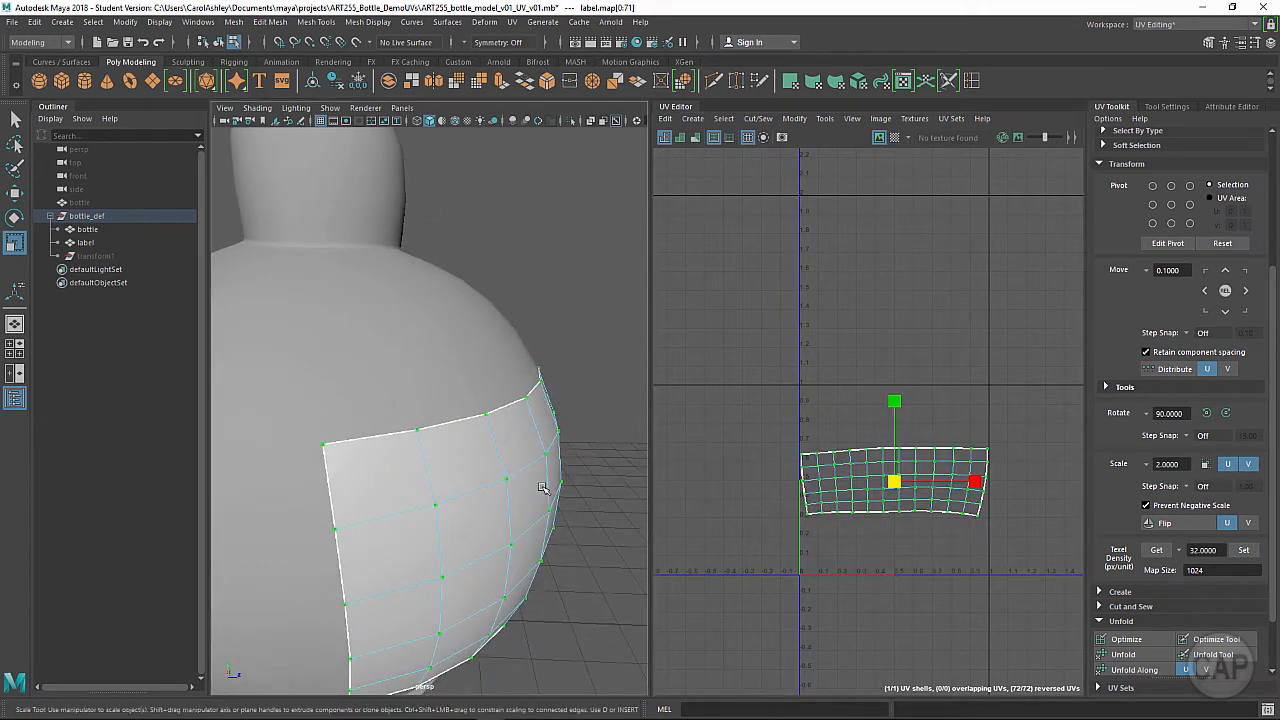
{"action": "key", "text": "ctrl+s"}
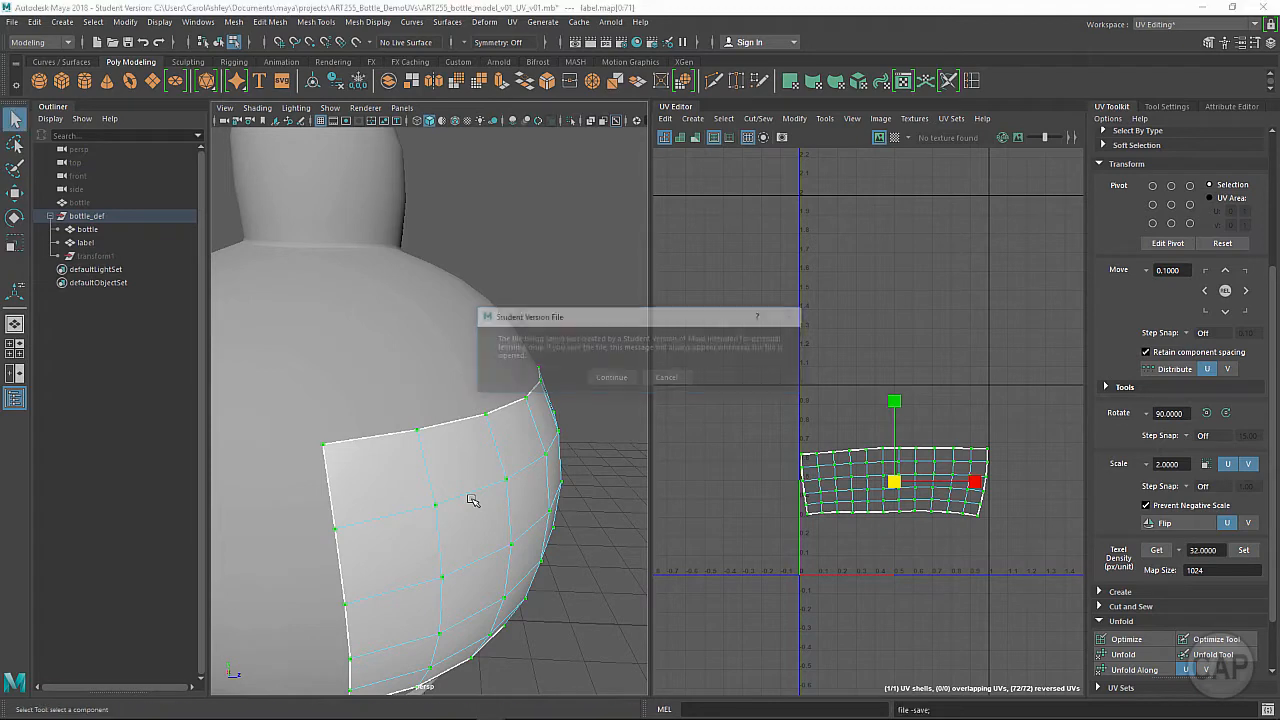
{"action": "key", "text": "Return"}
- Switch the label from UV selection to object mode so the whole label object is selected, and frame its UV shell
{"action": "scroll", "coordinate": [420, 560], "scroll_direction": "up", "scroll_amount": 3}
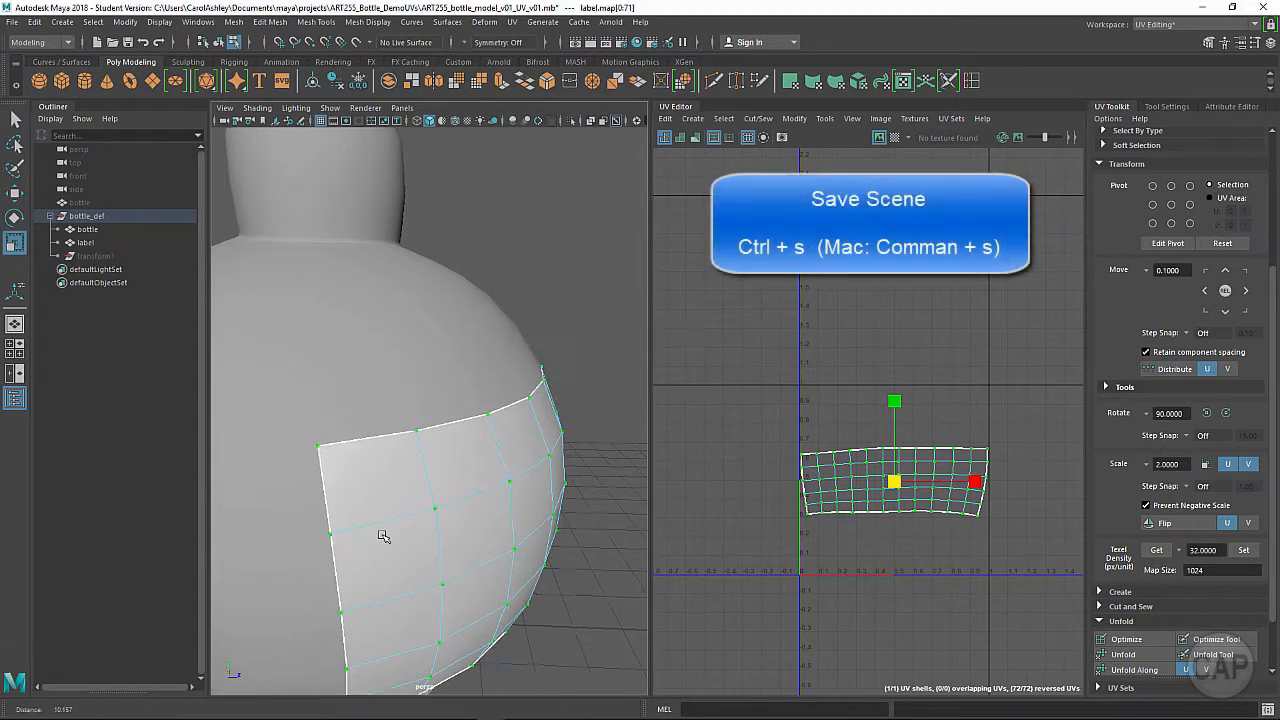
{"action": "right_click_drag", "start_coordinate": [443, 340], "coordinate": [505, 303]}
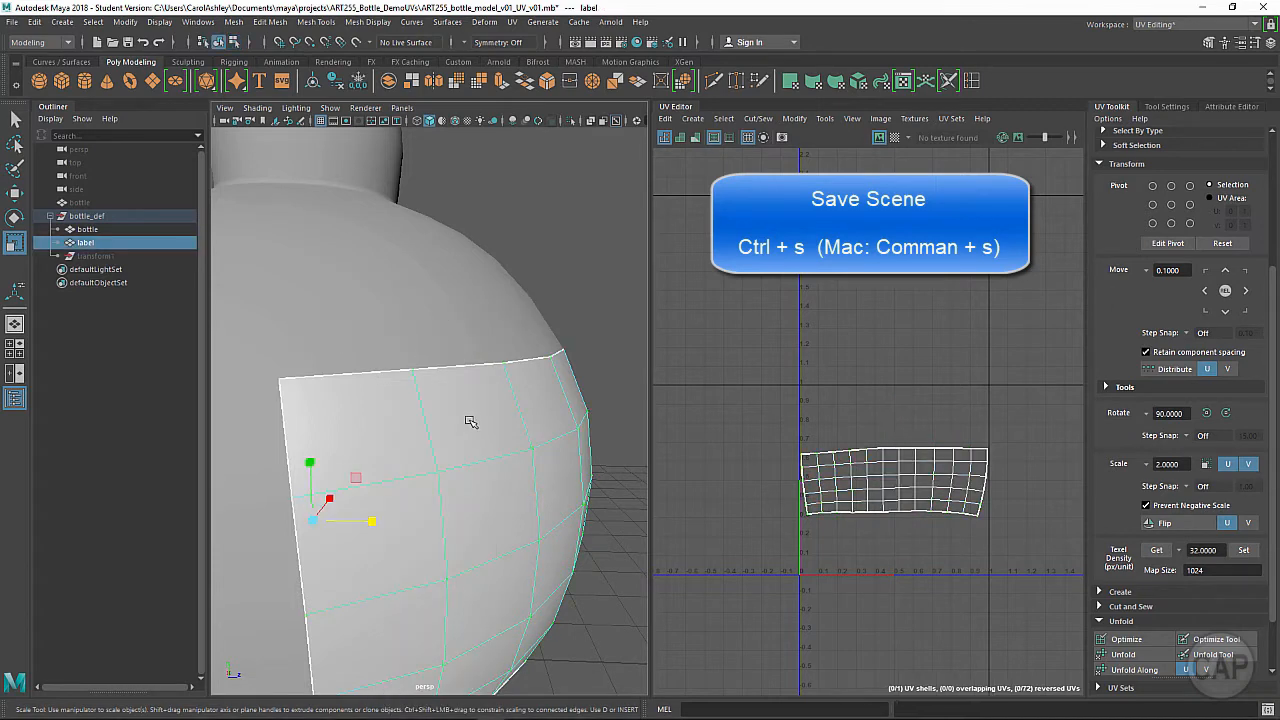
{"action": "scroll", "coordinate": [437, 500], "scroll_direction": "down", "scroll_amount": 5}
{"action": "left_click_drag", "start_coordinate": [424, 500], "coordinate": [500, 505], "text": "alt"}
{"action": "scroll", "coordinate": [500, 505], "scroll_direction": "up", "scroll_amount": 5}
{"action": "scroll", "coordinate": [980, 518], "scroll_direction": "up", "scroll_amount": 2}
{"action": "scroll", "coordinate": [940, 503], "scroll_direction": "up", "scroll_amount": 4}
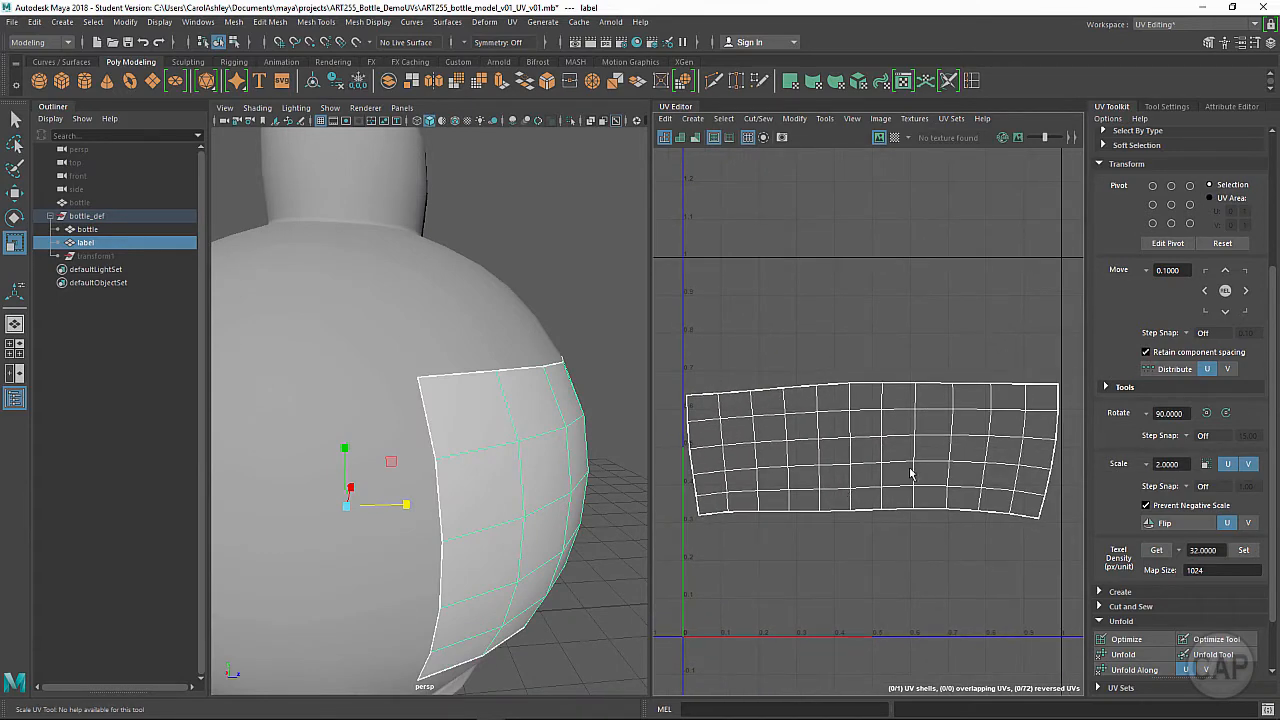
{"action": "mouse_move", "coordinate": [423, 478]}
{"action": "left_mouse_down", "text": "alt"}
{"action": "mouse_move", "coordinate": [423, 443]}
{"action": "mouse_move", "coordinate": [474, 491]}
{"action": "mouse_move", "coordinate": [424, 480]}
{"action": "left_mouse_up", "text": "alt"}
{"action": "right_click_drag", "start_coordinate": [860, 430], "coordinate": [894, 434], "text": "alt"}
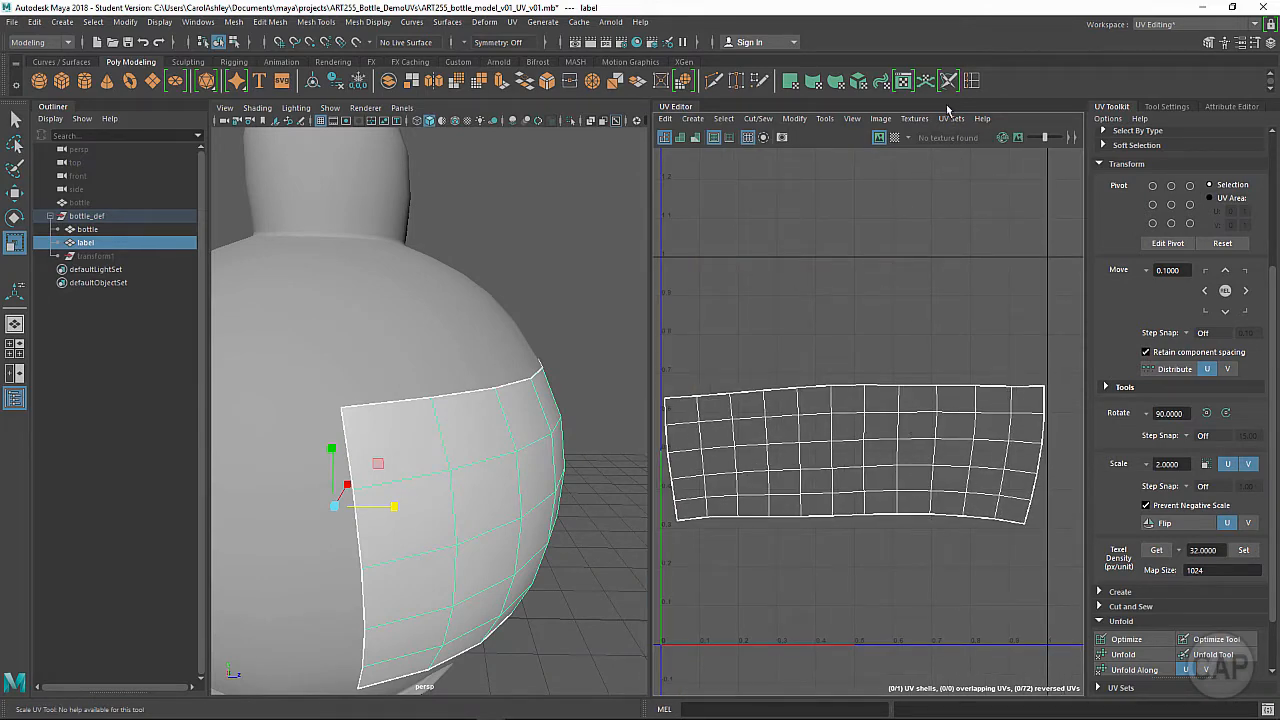
- Open the UV Snapshot options for the label and move the dialog clear of the UV layout
{"action": "left_click", "coordinate": [880, 118]}
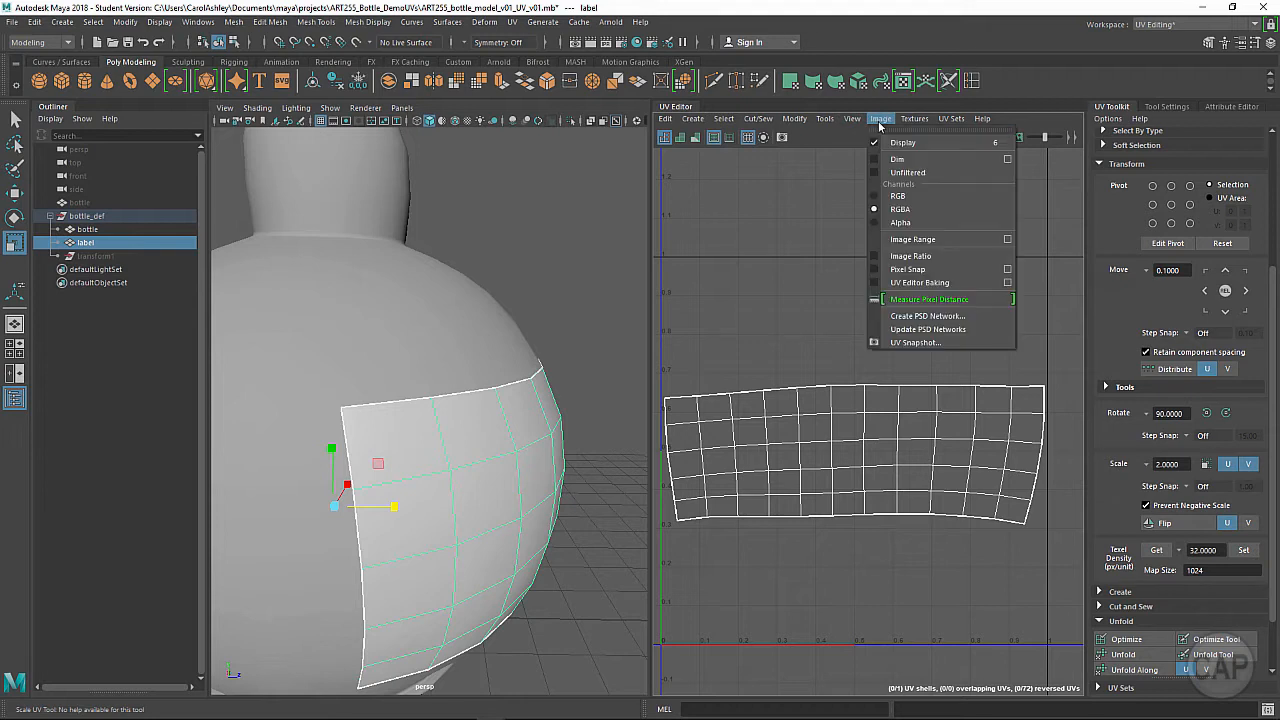
{"action": "left_click", "coordinate": [952, 343]}
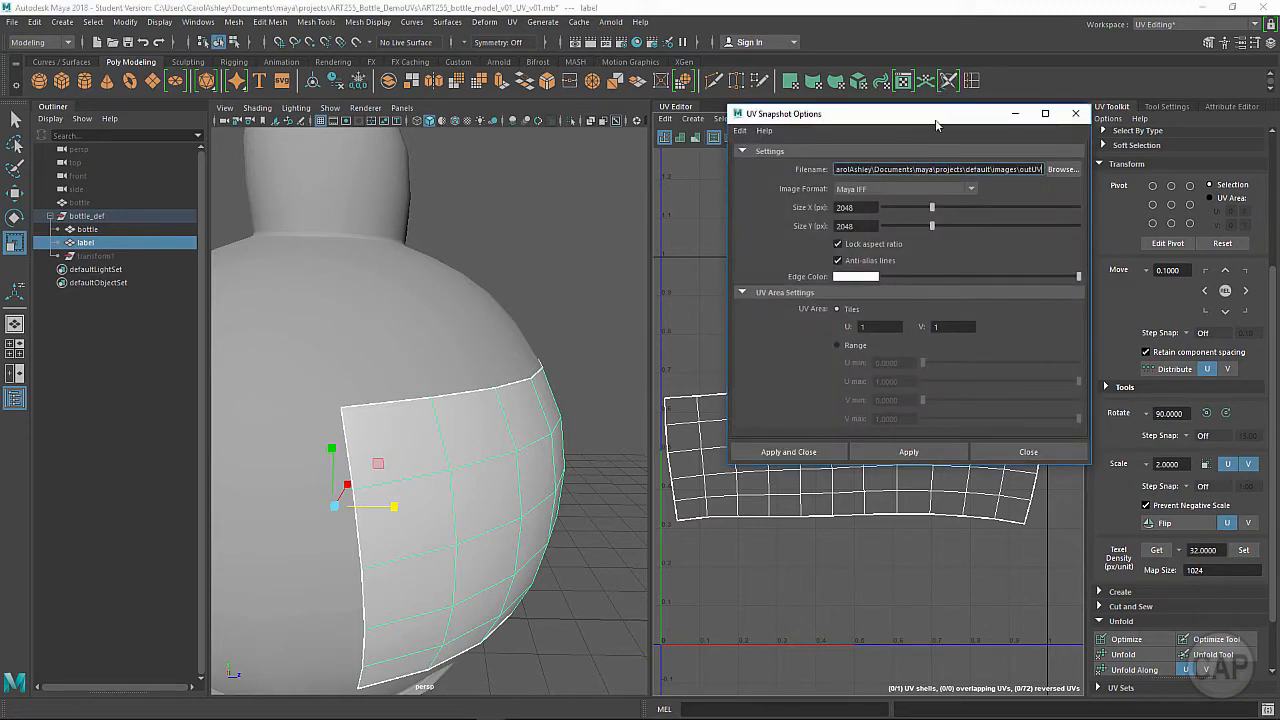
{"action": "left_click_drag", "start_coordinate": [937, 120], "coordinate": [619, 132]}
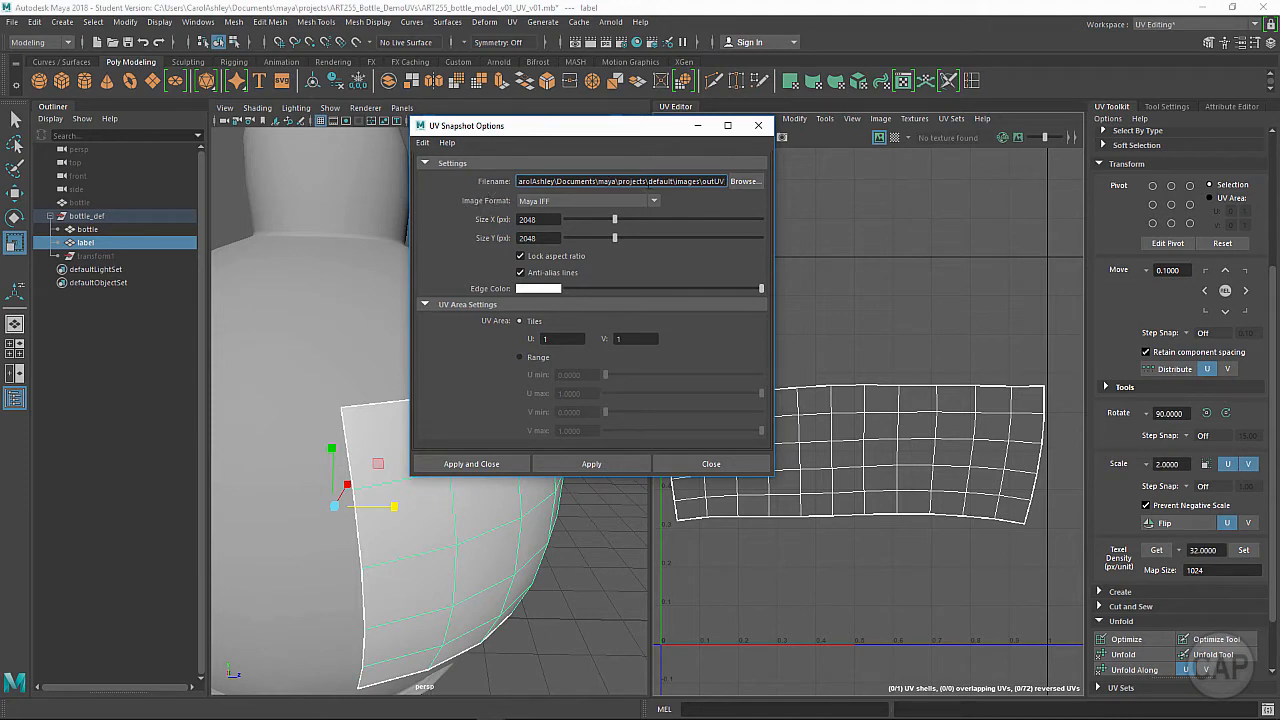
- Browse for the snapshot's save location and open the ART255_Bottle_DemoUVs folder under Documents, maya, projects
{"action": "left_click", "coordinate": [742, 181]}
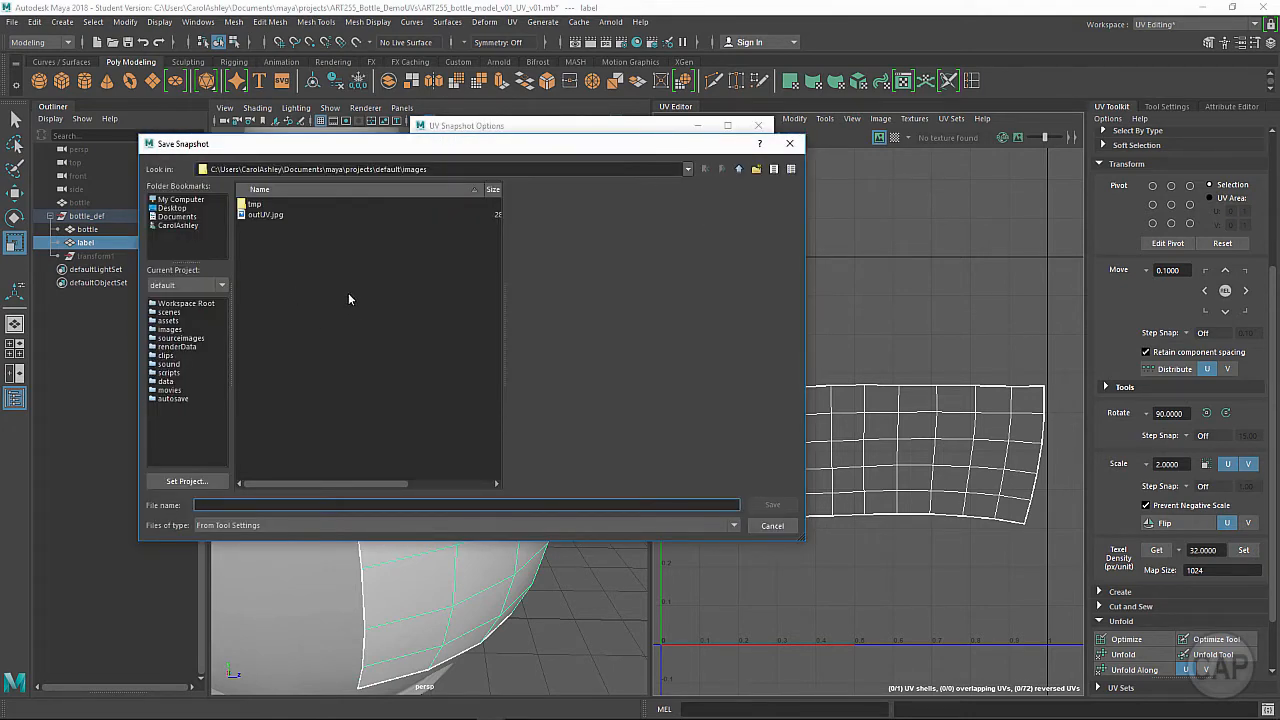
{"action": "left_click", "coordinate": [184, 217]}
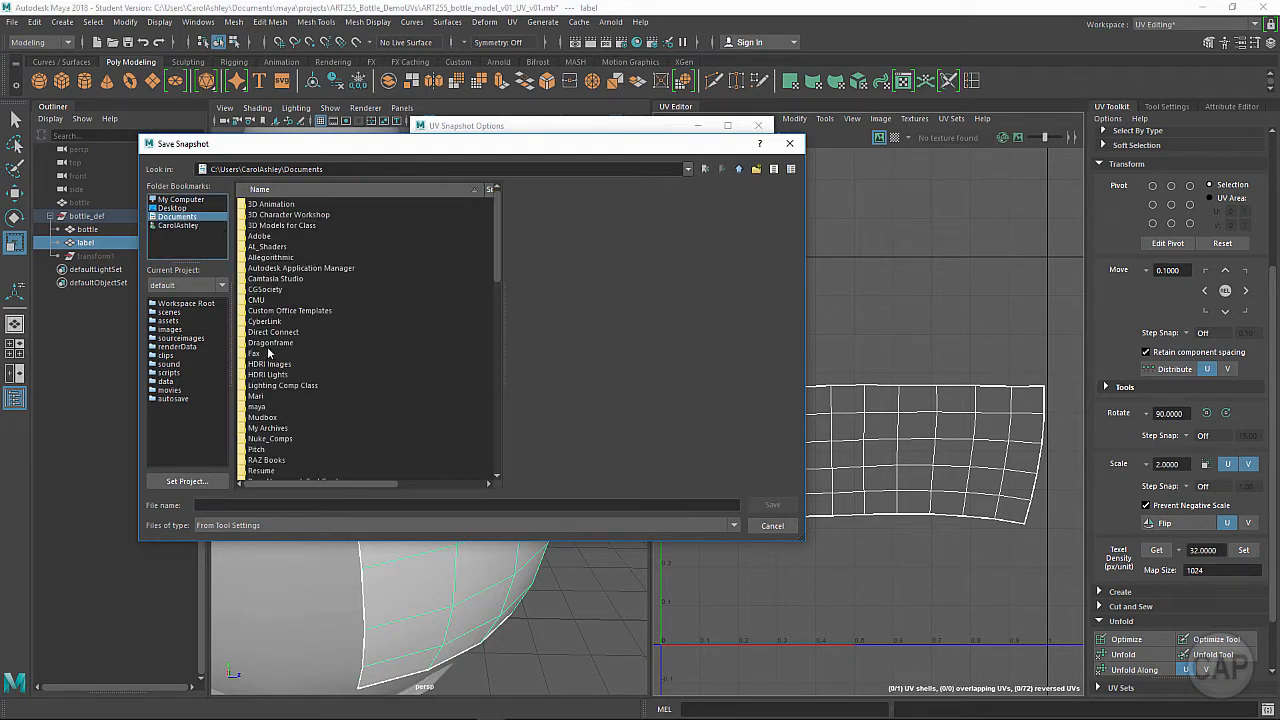
{"action": "double_click", "coordinate": [259, 410]}
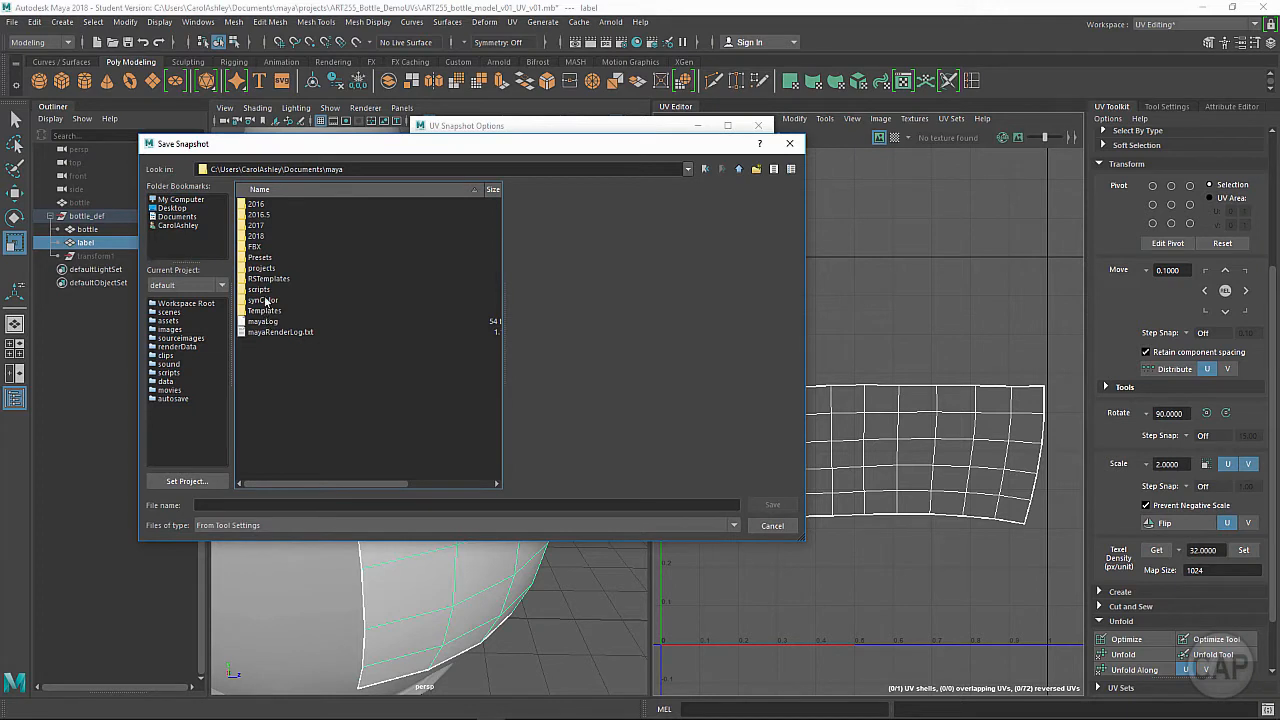
{"action": "double_click", "coordinate": [262, 268]}
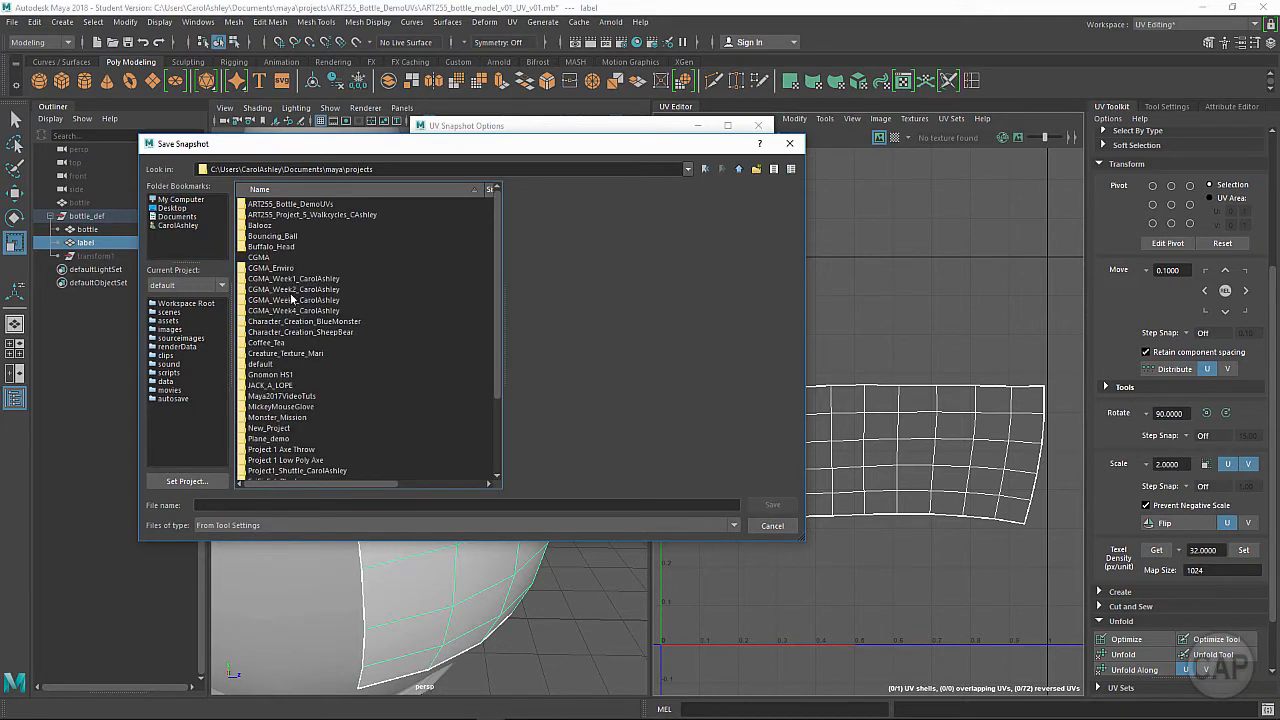
{"action": "double_click", "coordinate": [326, 205]}
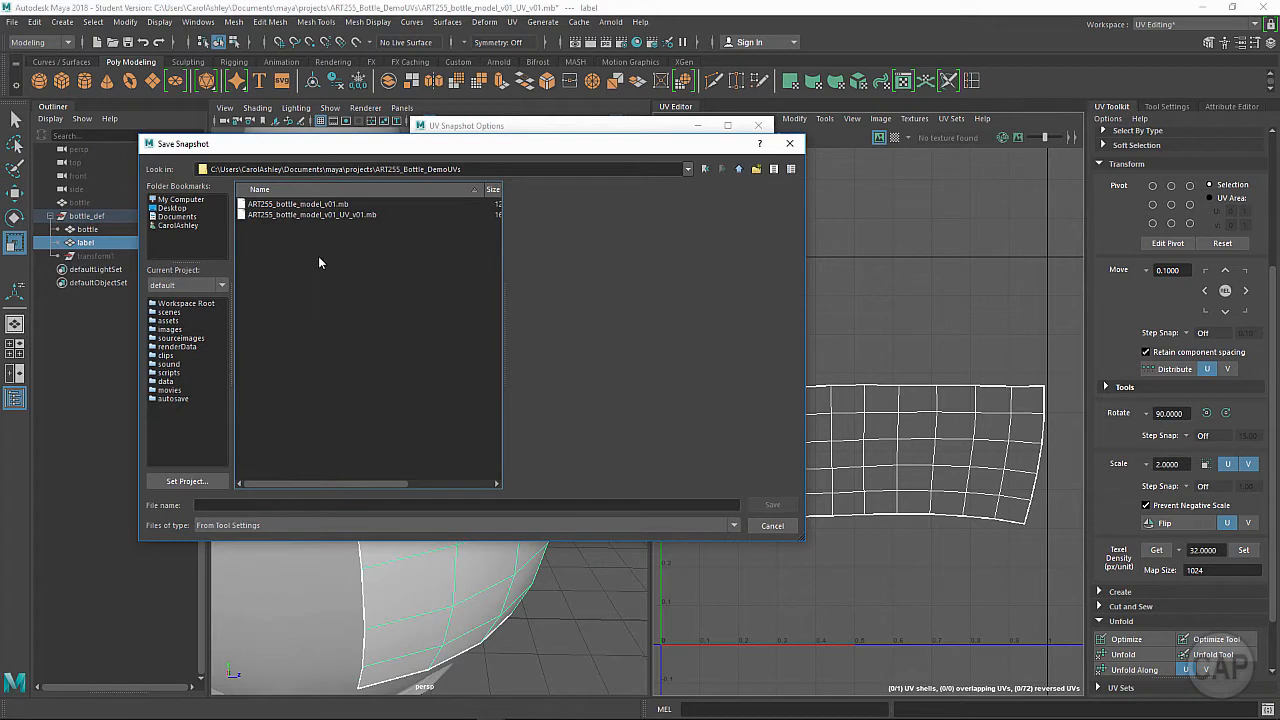
{"action": "left_click", "coordinate": [740, 170]}
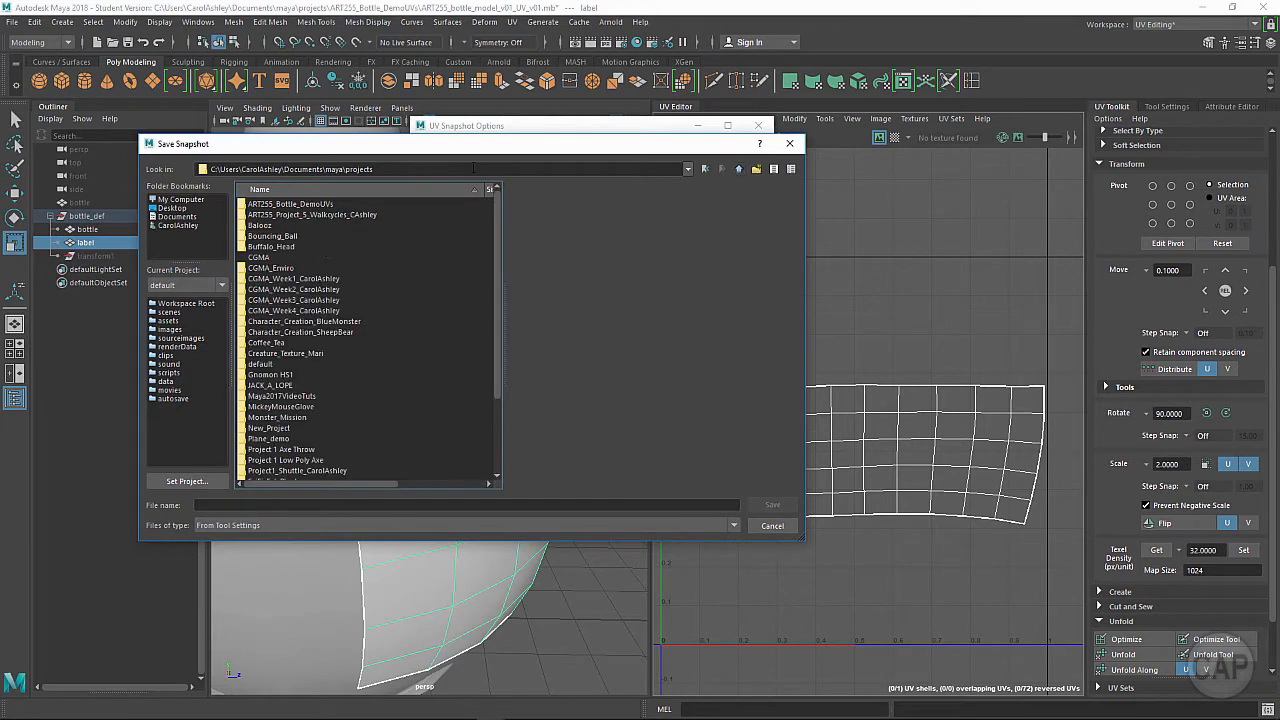
{"action": "left_click", "coordinate": [306, 205]}
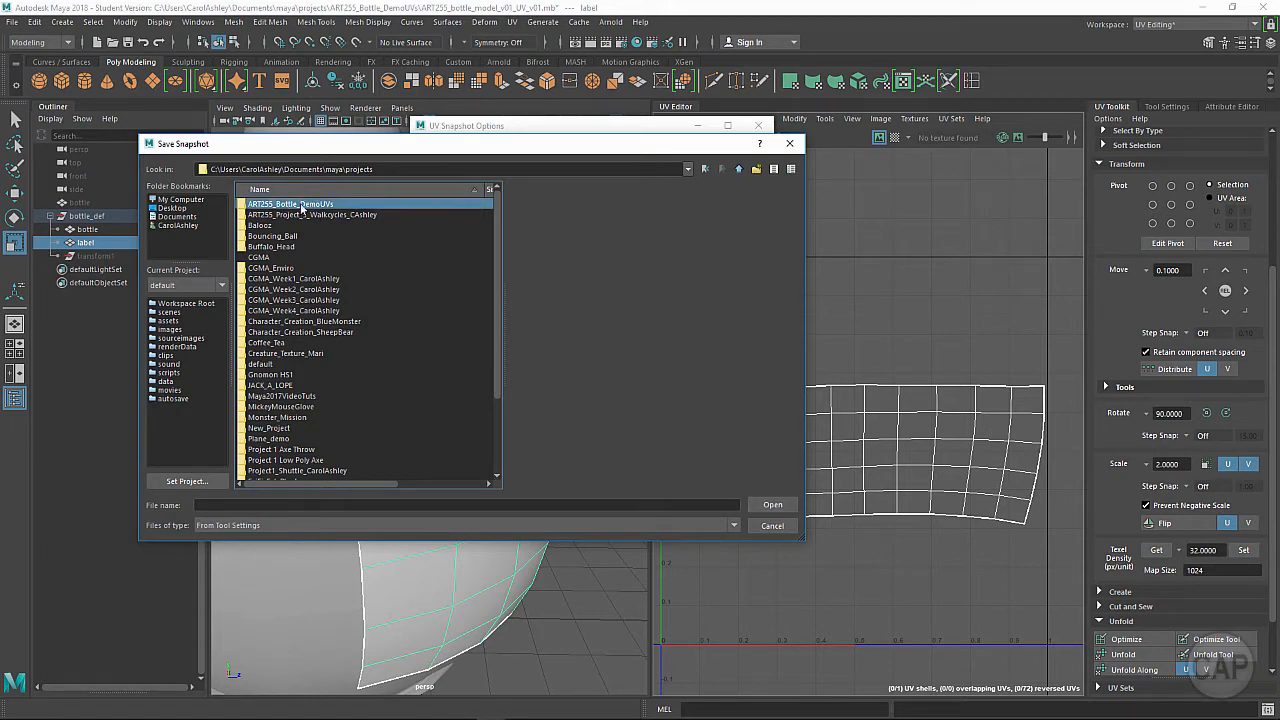
{"action": "double_click", "coordinate": [305, 207]}
- Create a folder named souceimages inside the ART255_Bottle_DemoUVs project folder and open it
{"action": "right_click", "coordinate": [320, 288]}
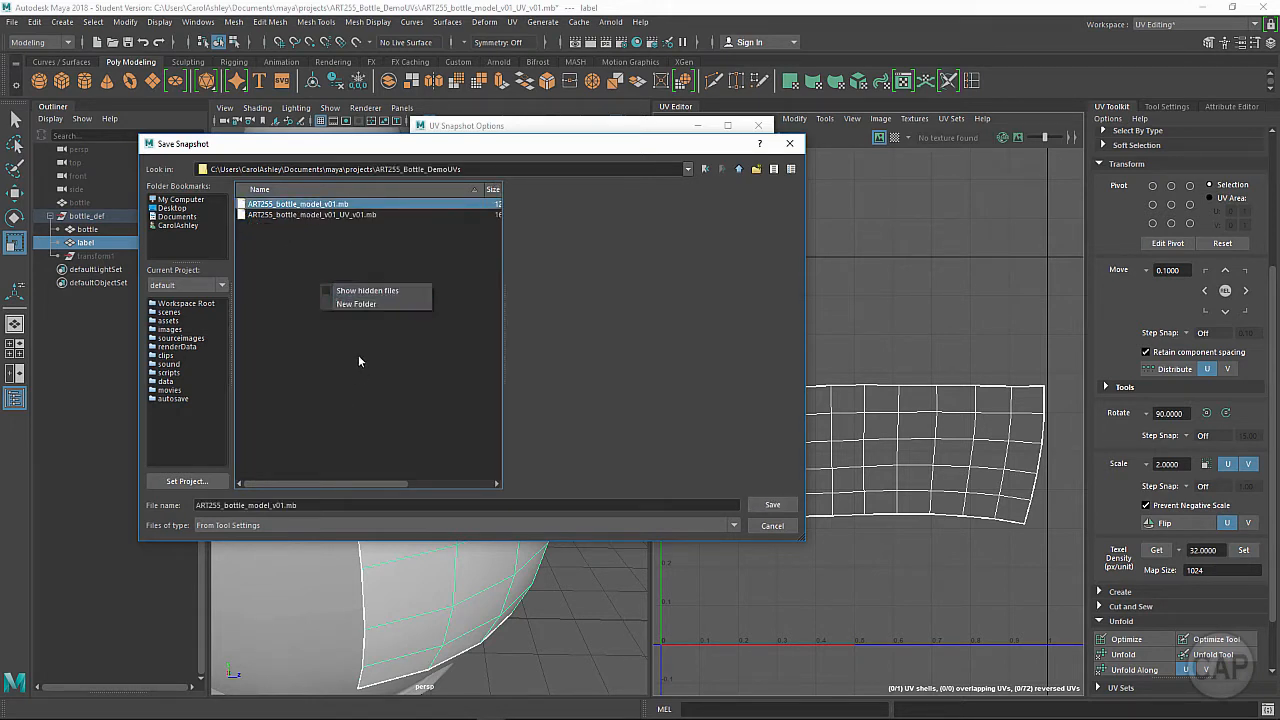
{"action": "left_click", "coordinate": [345, 304]}
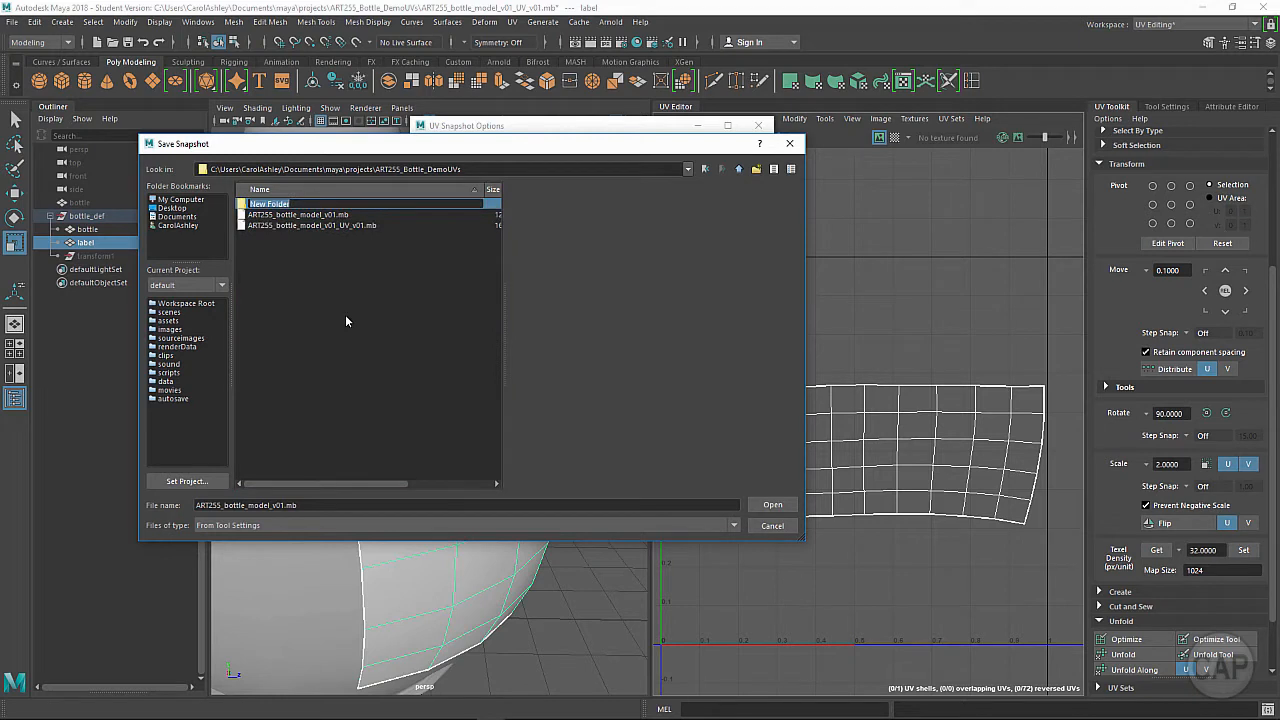
{"action": "type", "text": "souceimages"}
{"action": "key", "text": "Return"}
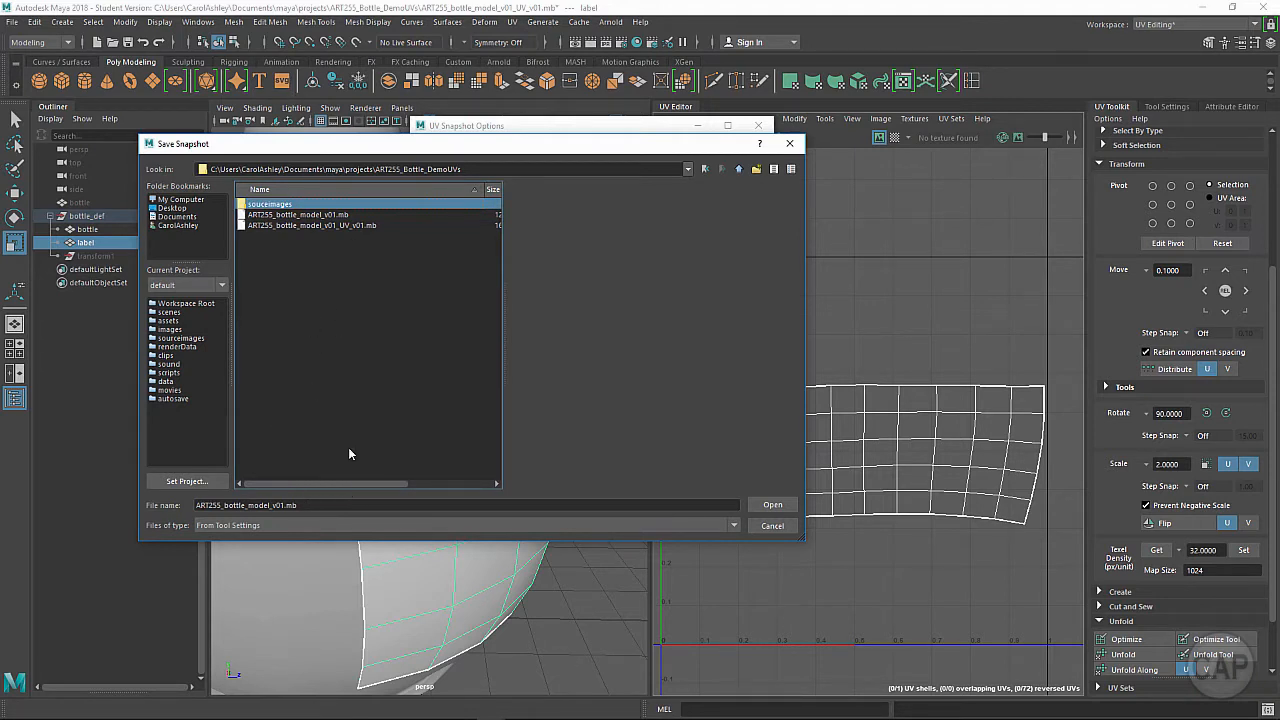
{"action": "double_click", "coordinate": [277, 205]}
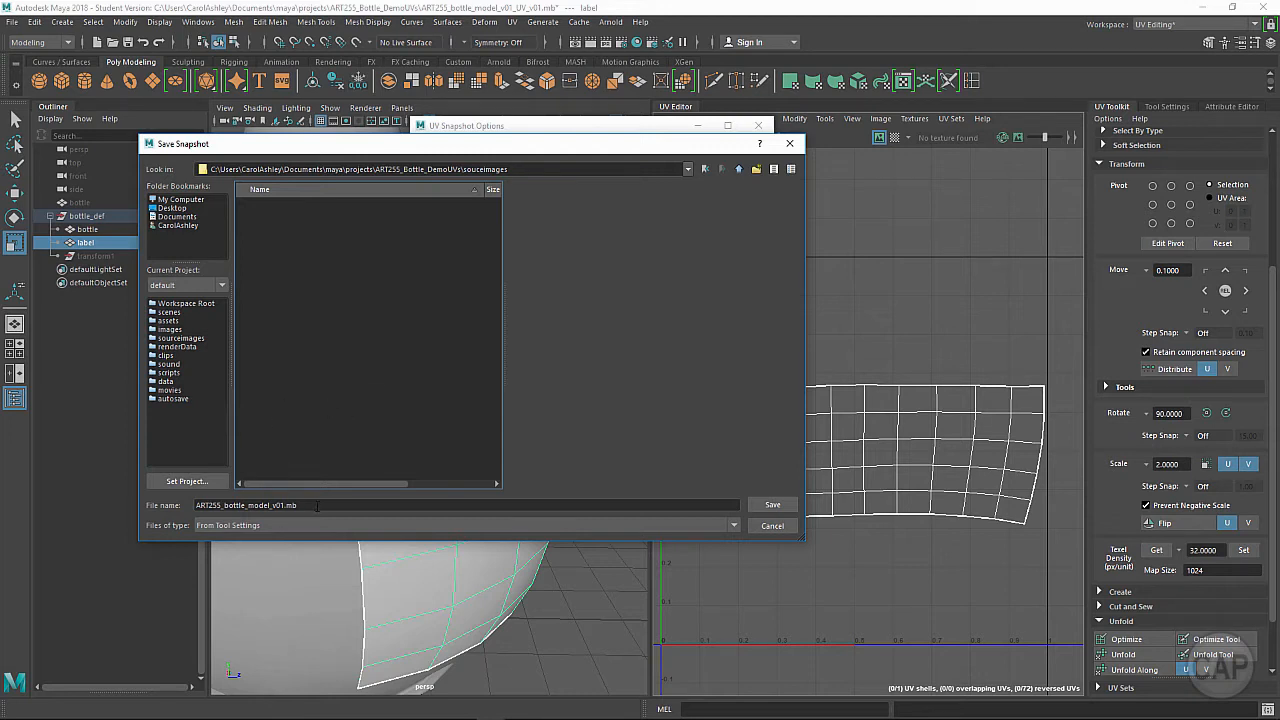
- Name the snapshot file UV_Label, save that location, and check the resulting path in the snapshot options
{"action": "left_click_drag", "start_coordinate": [317, 505], "coordinate": [184, 504]}
{"action": "type", "text": "UV_"}
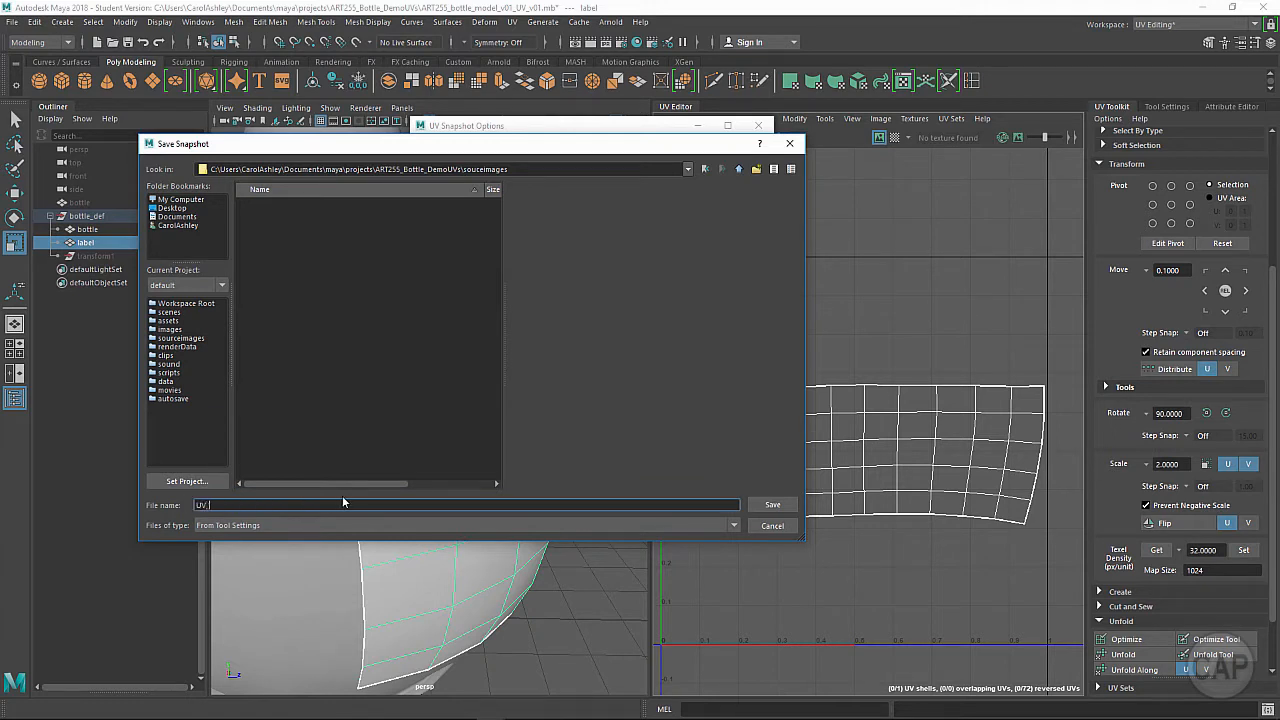
{"action": "type", "text": "Label"}
{"action": "left_click", "coordinate": [772, 505]}
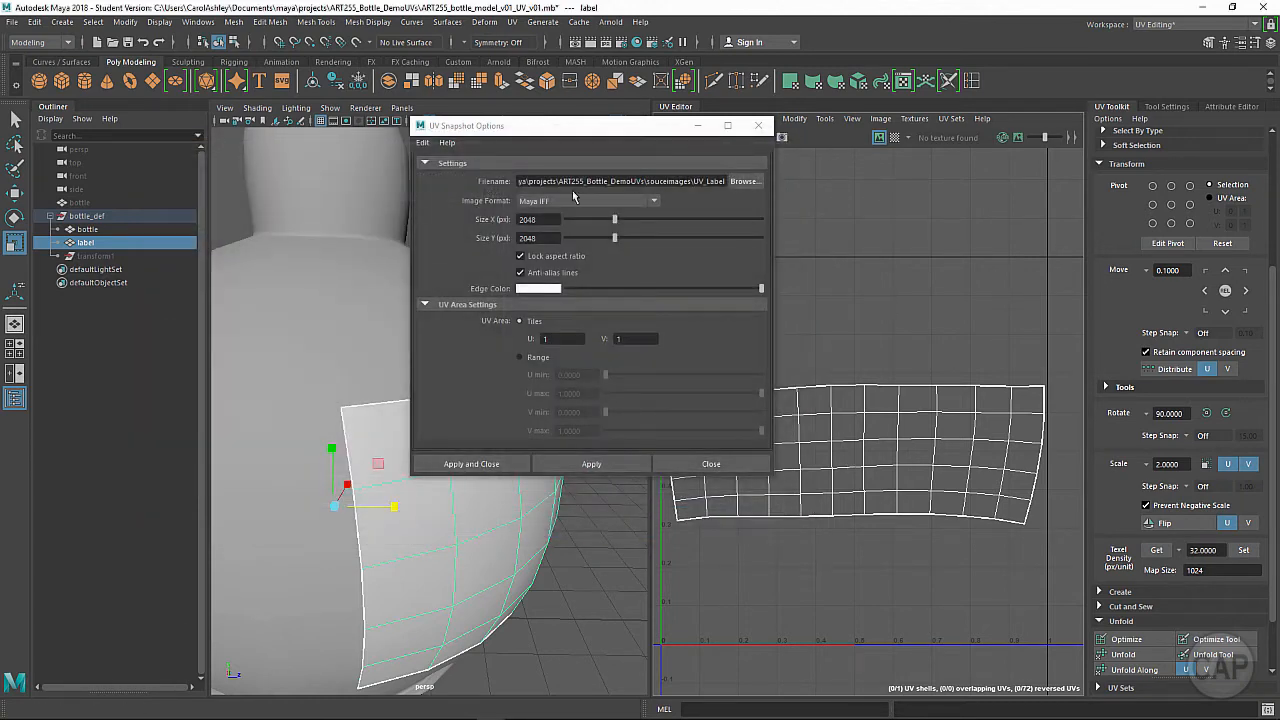
{"action": "left_click_drag", "start_coordinate": [530, 181], "coordinate": [733, 183]}
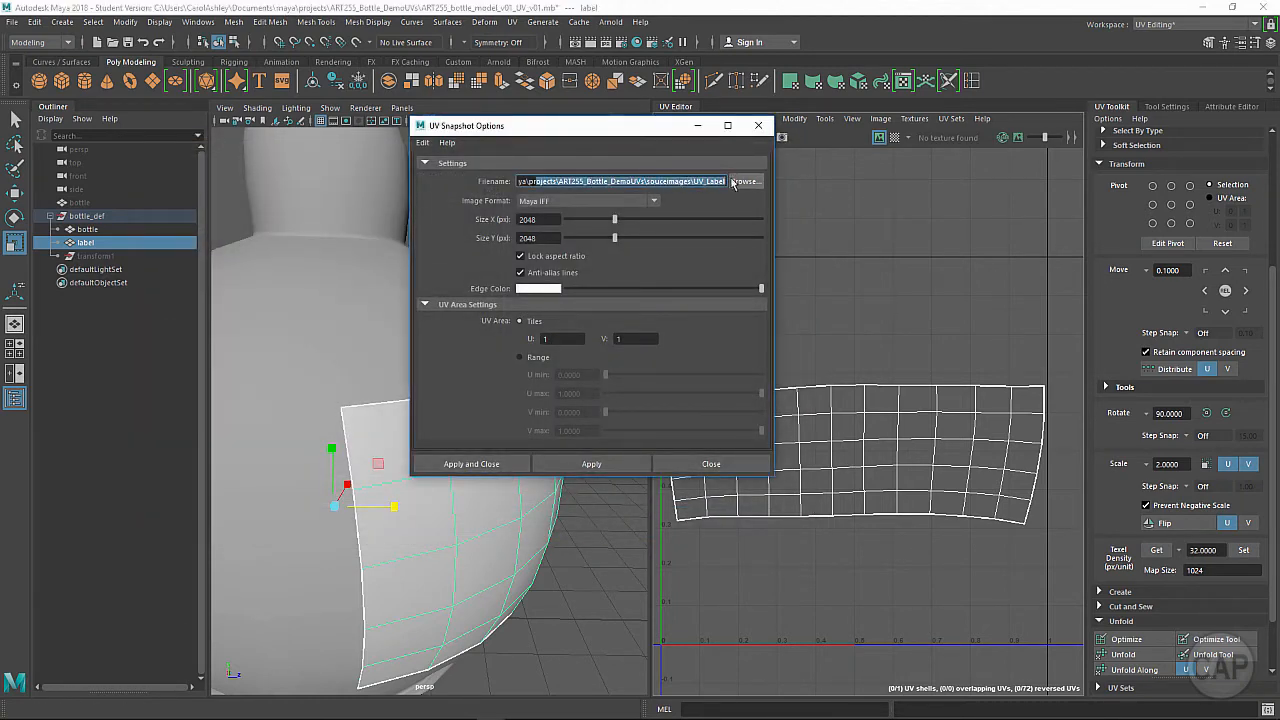
- Export the label's UV snapshot as a JPEG at 1024 by 1024 pixels and close the snapshot options
{"action": "left_click", "coordinate": [566, 202]}
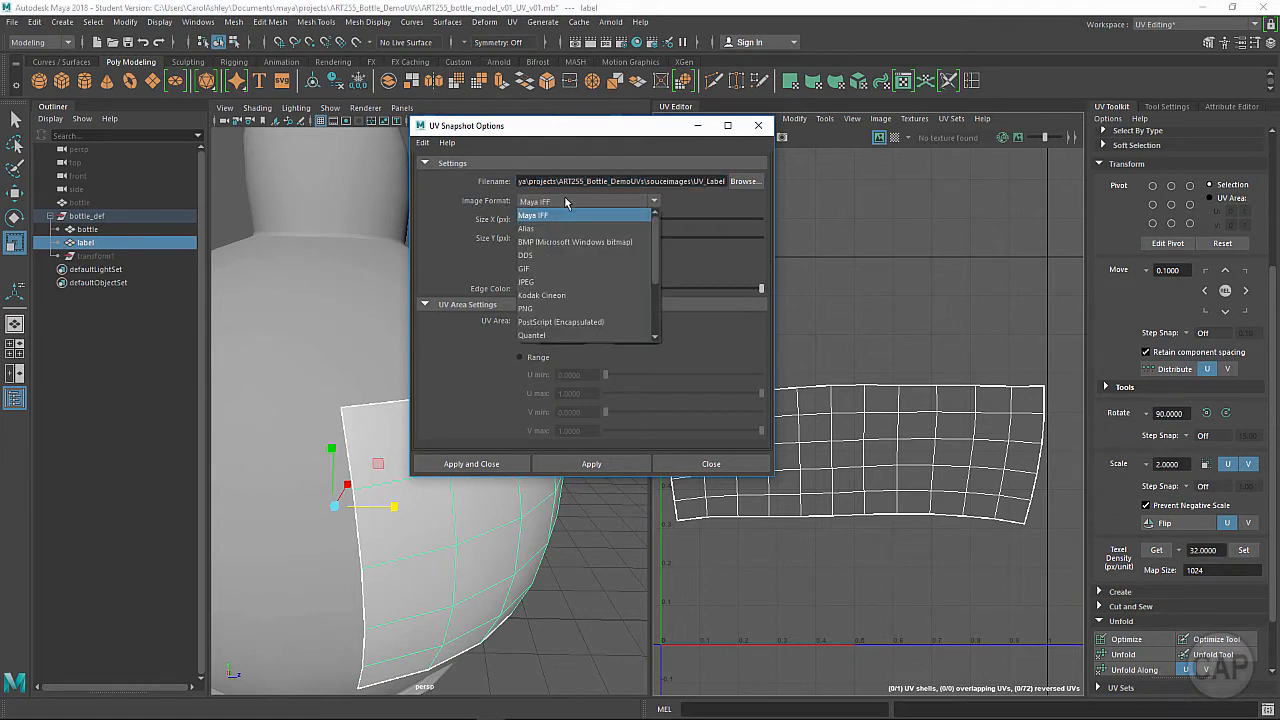
{"action": "left_click", "coordinate": [543, 283]}
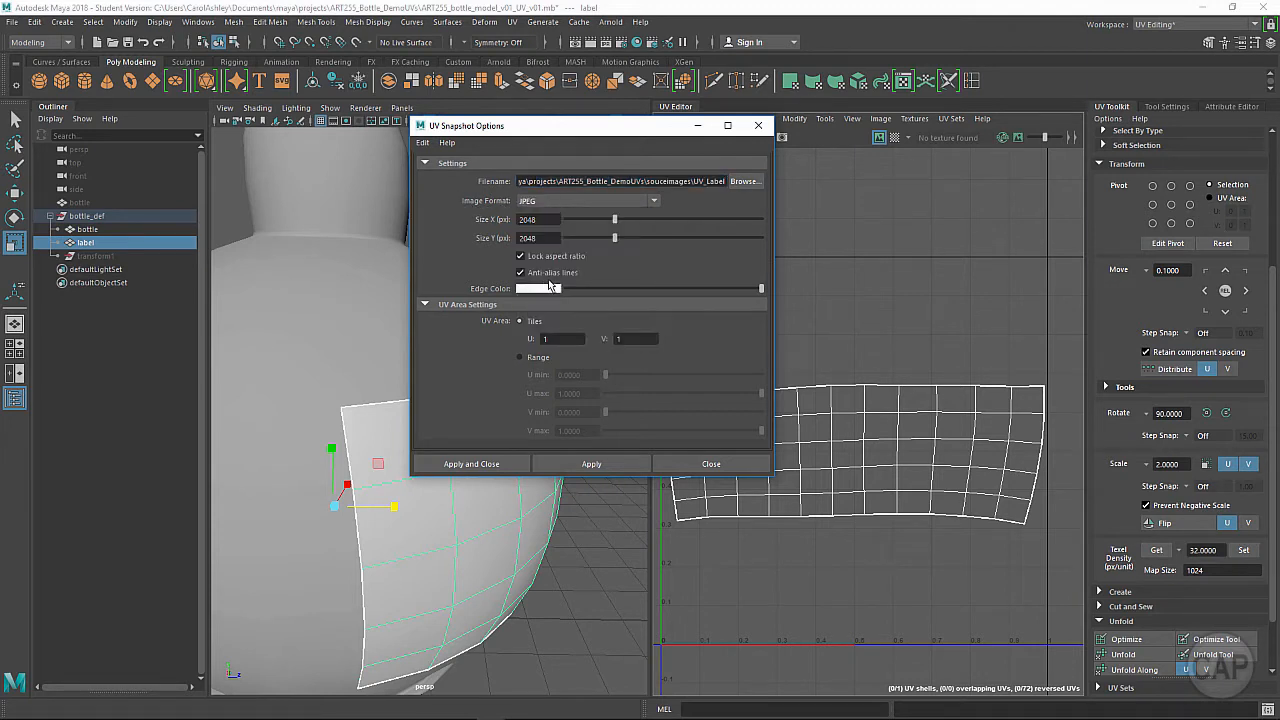
{"action": "left_click", "coordinate": [540, 219]}
{"action": "double_click", "coordinate": [548, 218]}
{"action": "type", "text": "10"}
{"action": "key", "text": "Tab"}
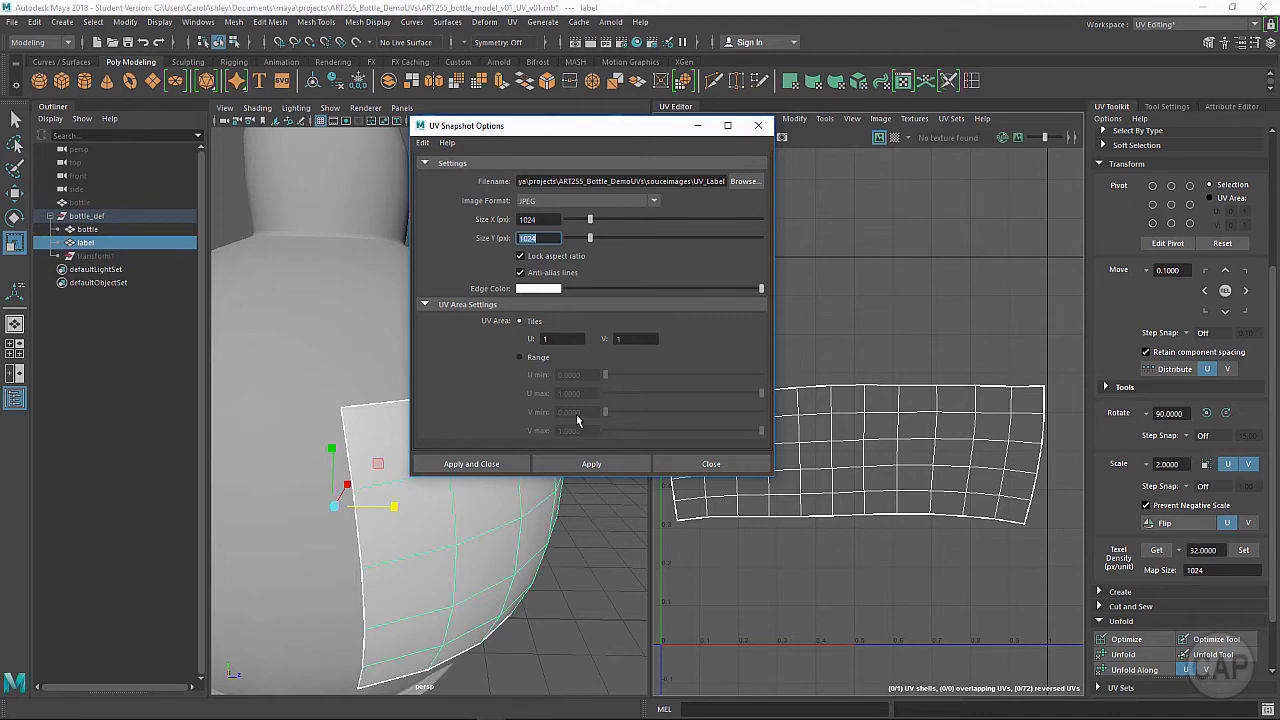
{"action": "left_click", "coordinate": [480, 466]}
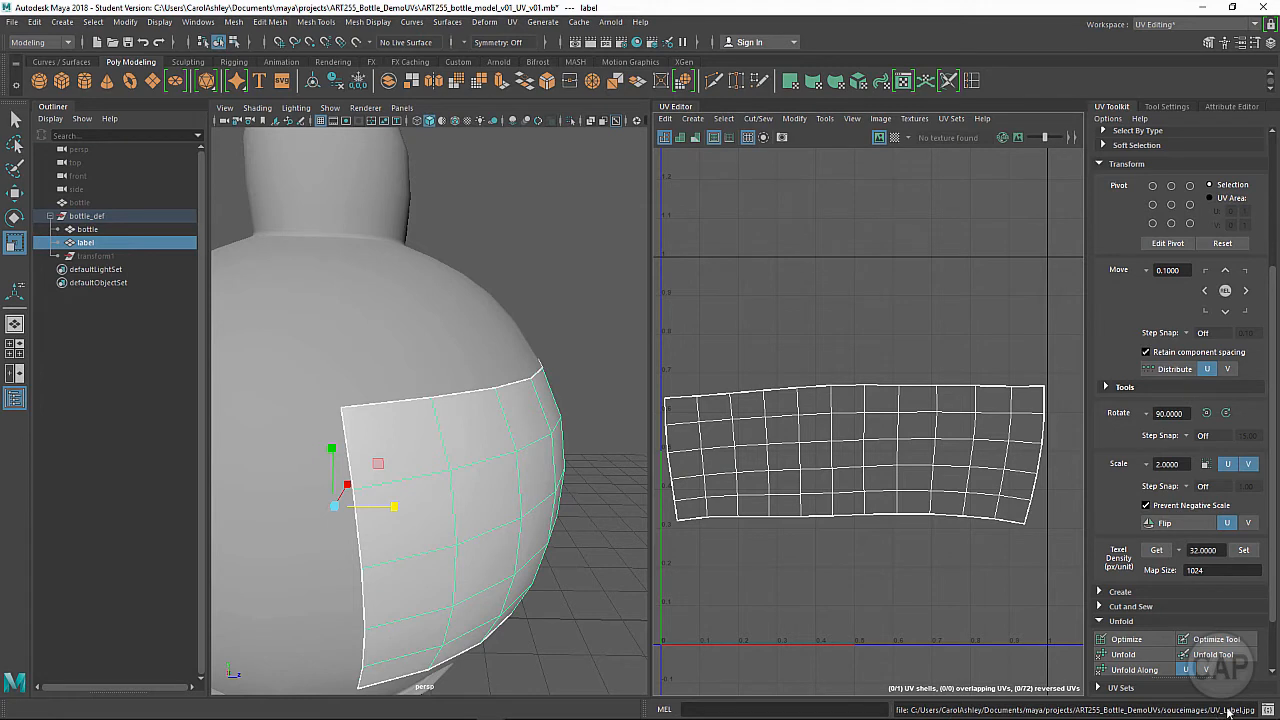
- Scale the label object up uniformly to 1.005 from the bottle surface and display its transform values in the Channel Box
{"action": "right_click", "coordinate": [417, 432]}
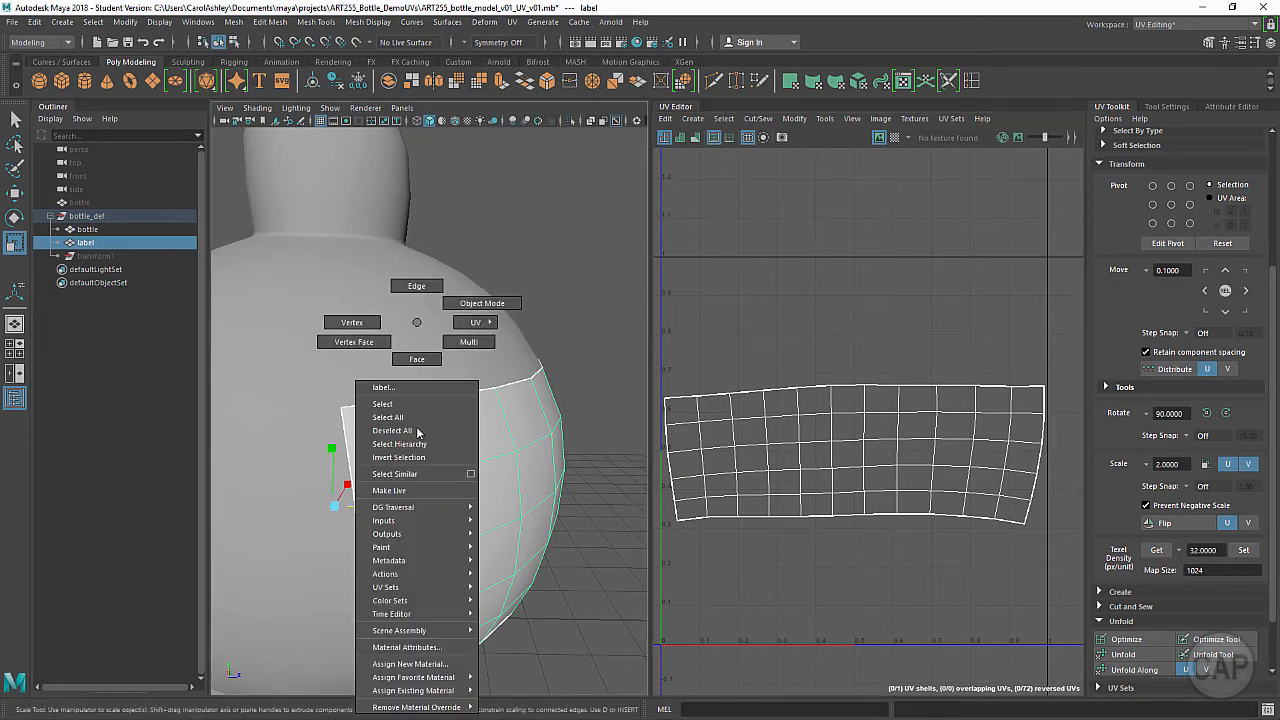
{"action": "right_click_drag", "start_coordinate": [417, 432], "coordinate": [476, 310]}
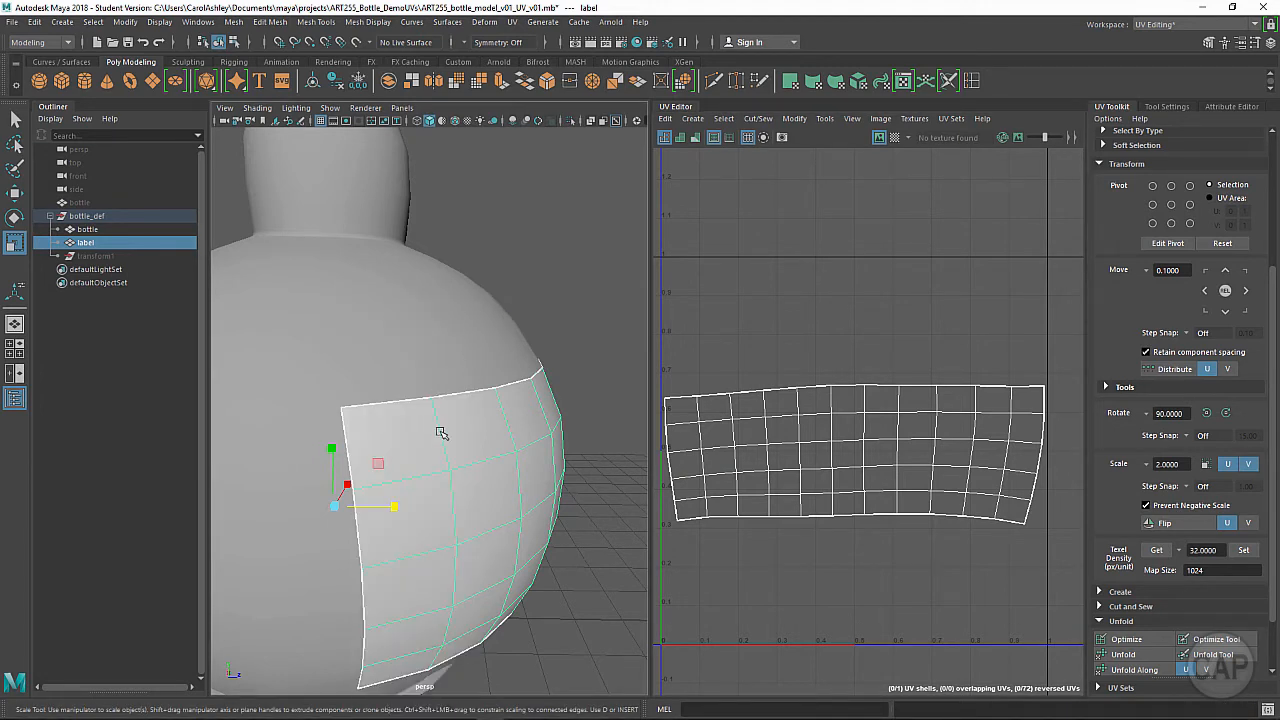
{"action": "right_click_drag", "start_coordinate": [458, 447], "coordinate": [423, 442], "text": "alt"}
{"action": "left_click_drag", "start_coordinate": [423, 442], "coordinate": [430, 462], "text": "alt"}
{"action": "right_click_drag", "start_coordinate": [512, 393], "coordinate": [463, 429], "text": "alt"}
{"action": "left_click_drag", "start_coordinate": [463, 429], "coordinate": [420, 383], "text": "alt"}
{"action": "right_click_drag", "start_coordinate": [420, 383], "coordinate": [427, 456], "text": "alt"}
{"action": "left_click_drag", "start_coordinate": [418, 474], "coordinate": [422, 475], "text": "alt"}
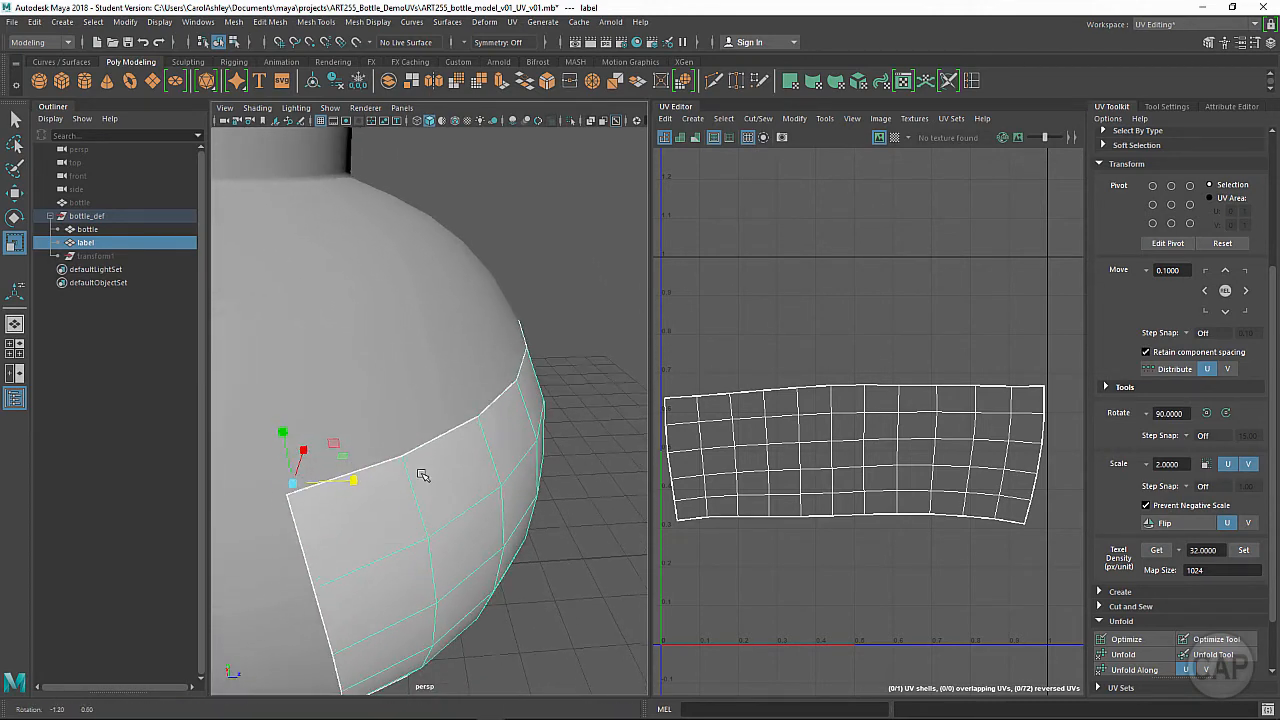
{"action": "left_click_drag", "start_coordinate": [293, 484], "coordinate": [296, 484]}
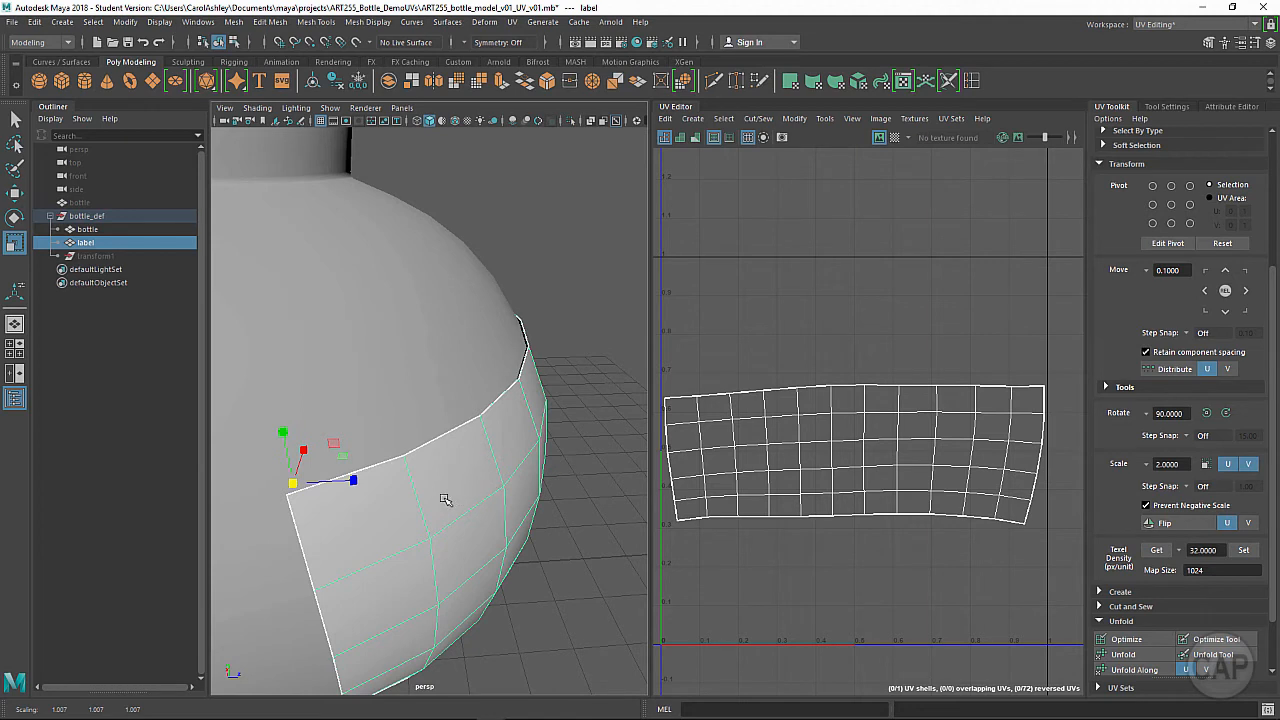
{"action": "left_click_drag", "start_coordinate": [630, 310], "coordinate": [474, 474], "text": "alt"}
{"action": "left_click_drag", "start_coordinate": [312, 490], "coordinate": [301, 497]}
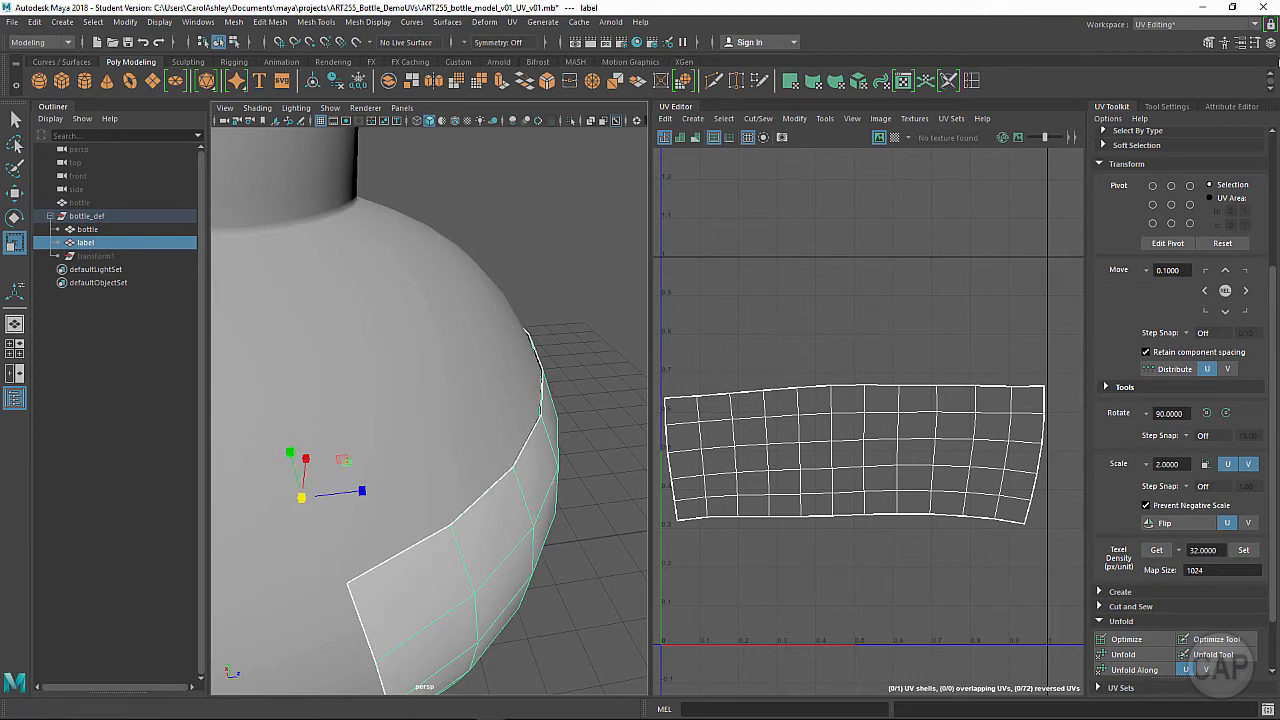
{"action": "left_click", "coordinate": [1270, 42]}
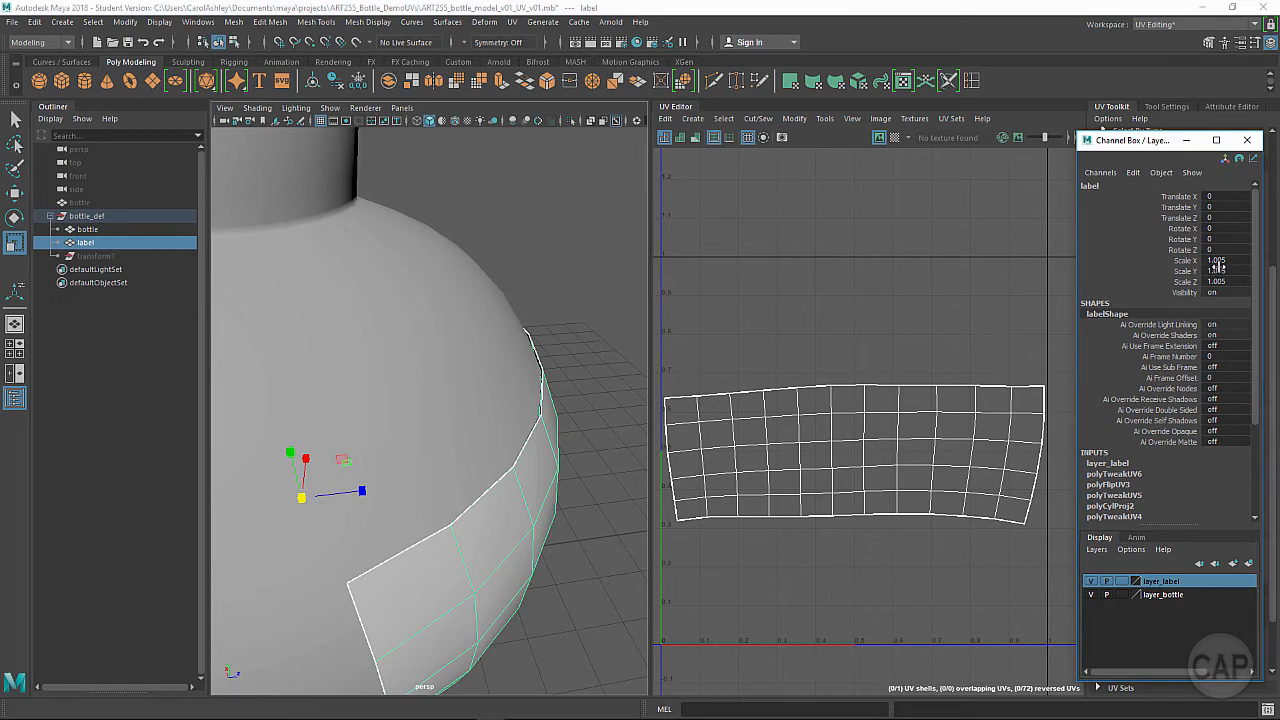
{"action": "left_click_drag", "start_coordinate": [505, 498], "coordinate": [549, 346], "text": "alt"}
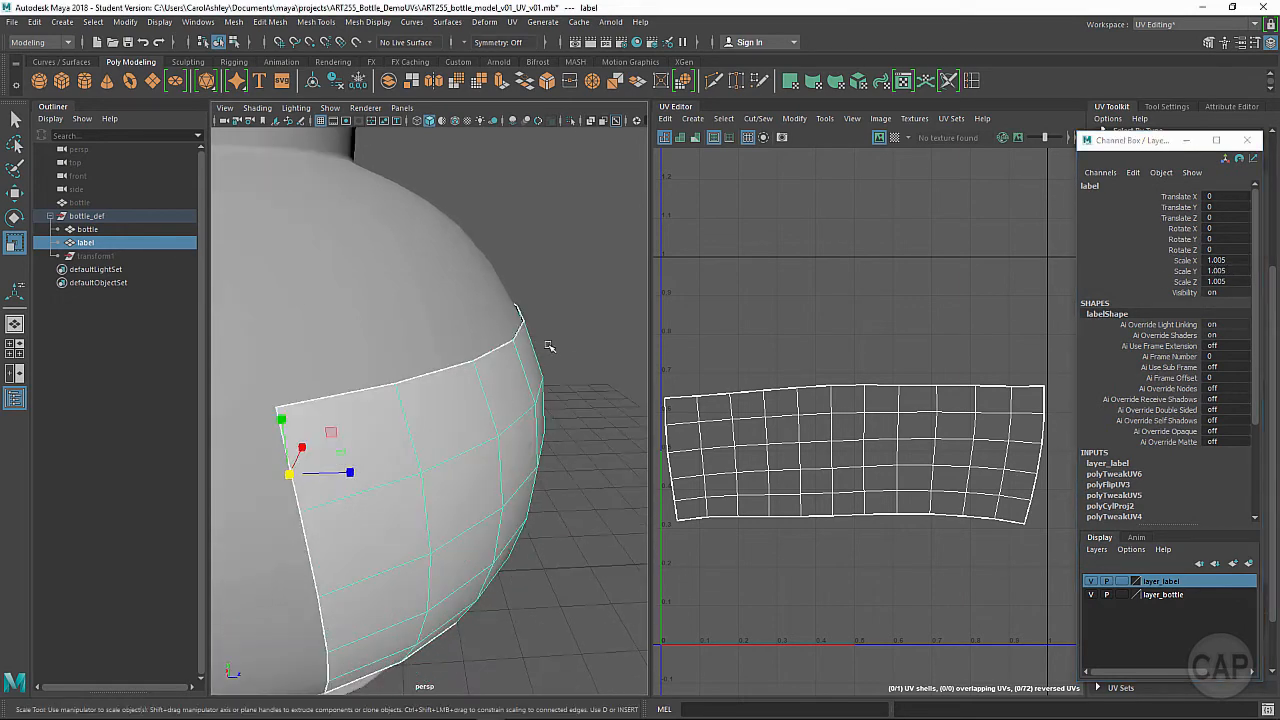
- Extrude all the label's faces with a Local Translate Z of 0.2 and Keep Faces Together on
{"action": "left_click", "coordinate": [503, 82]}
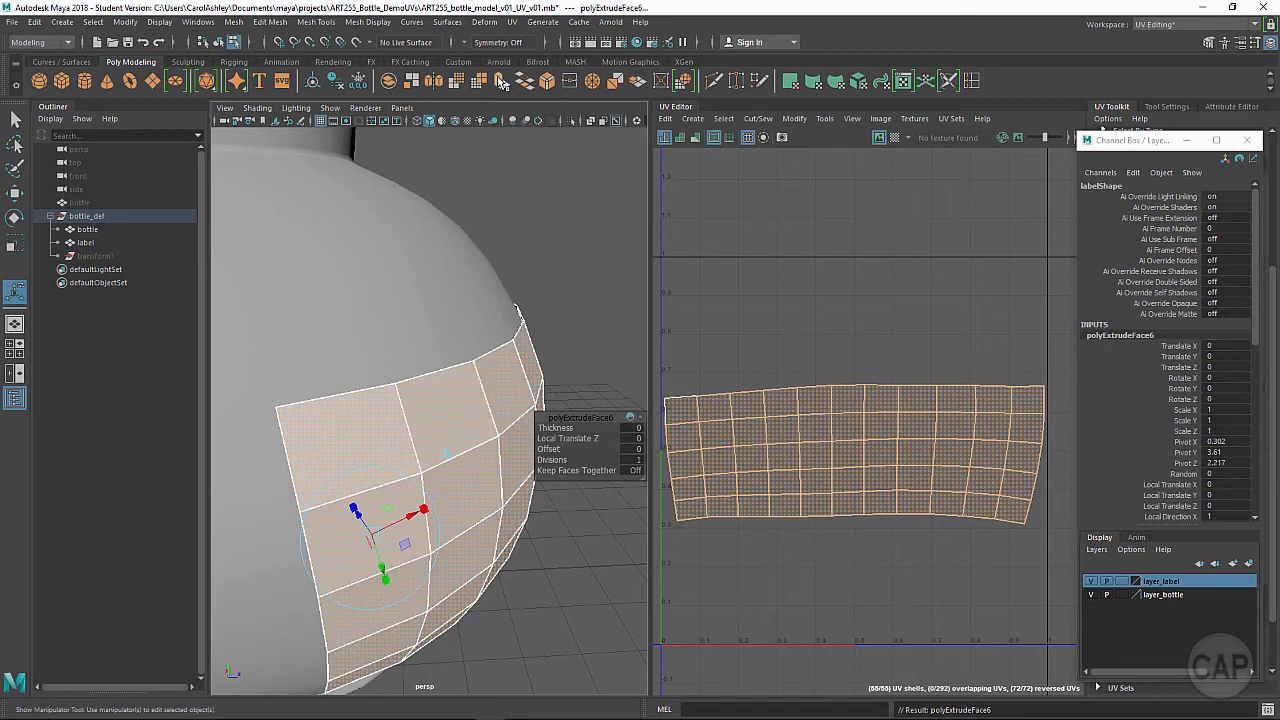
{"action": "left_click", "coordinate": [567, 438]}
{"action": "middle_click_drag", "start_coordinate": [567, 438], "coordinate": [572, 438]}
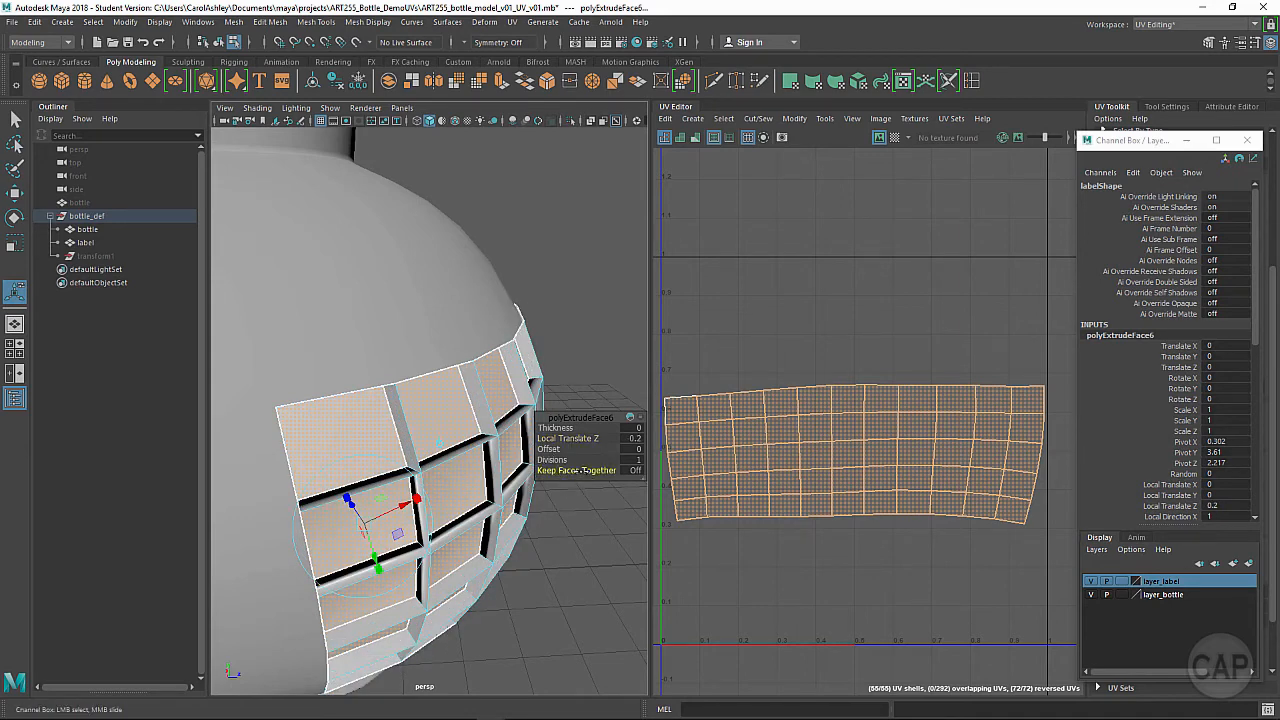
{"action": "left_click", "coordinate": [572, 470]}
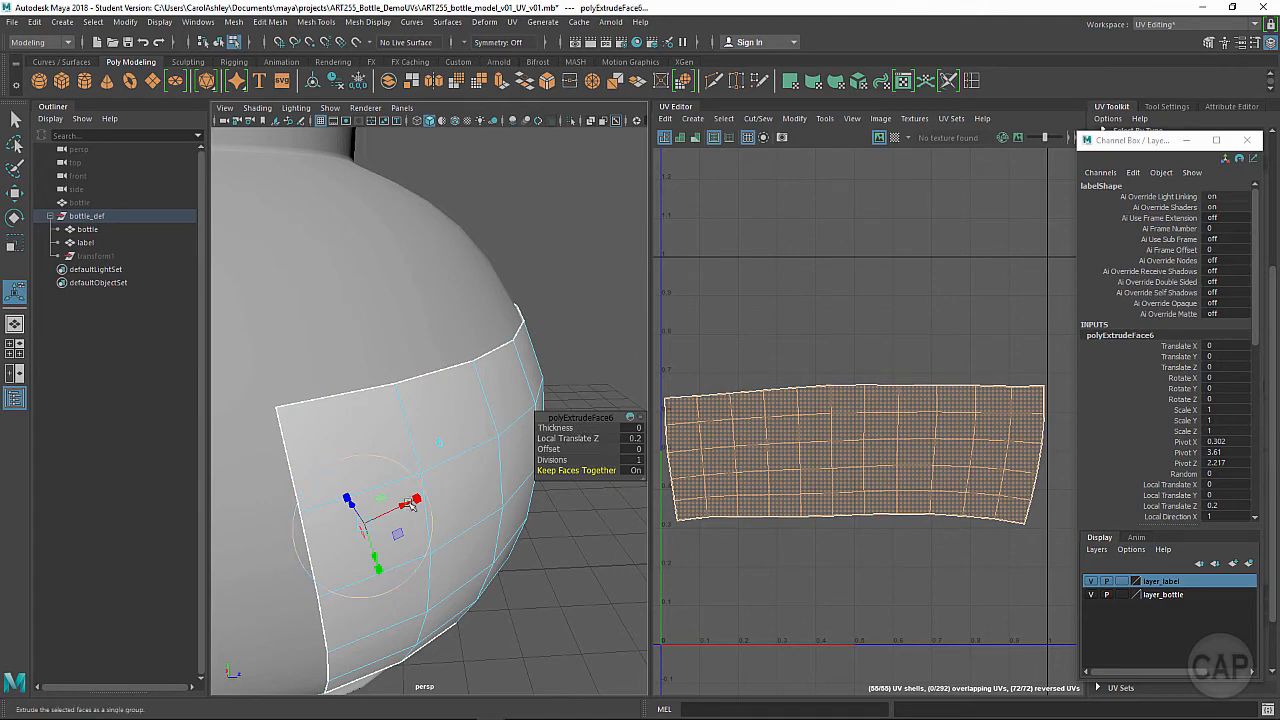
- Try Local Translate Z values of 0.1 and 0.01 for the label's extrusion
{"action": "left_click_drag", "start_coordinate": [405, 503], "coordinate": [425, 509], "text": "alt"}
{"action": "right_click_drag", "start_coordinate": [425, 509], "coordinate": [487, 502], "text": "alt"}
{"action": "middle_click_drag", "start_coordinate": [455, 485], "coordinate": [416, 443], "text": "alt"}
{"action": "left_click_drag", "start_coordinate": [416, 443], "coordinate": [426, 449], "text": "alt"}
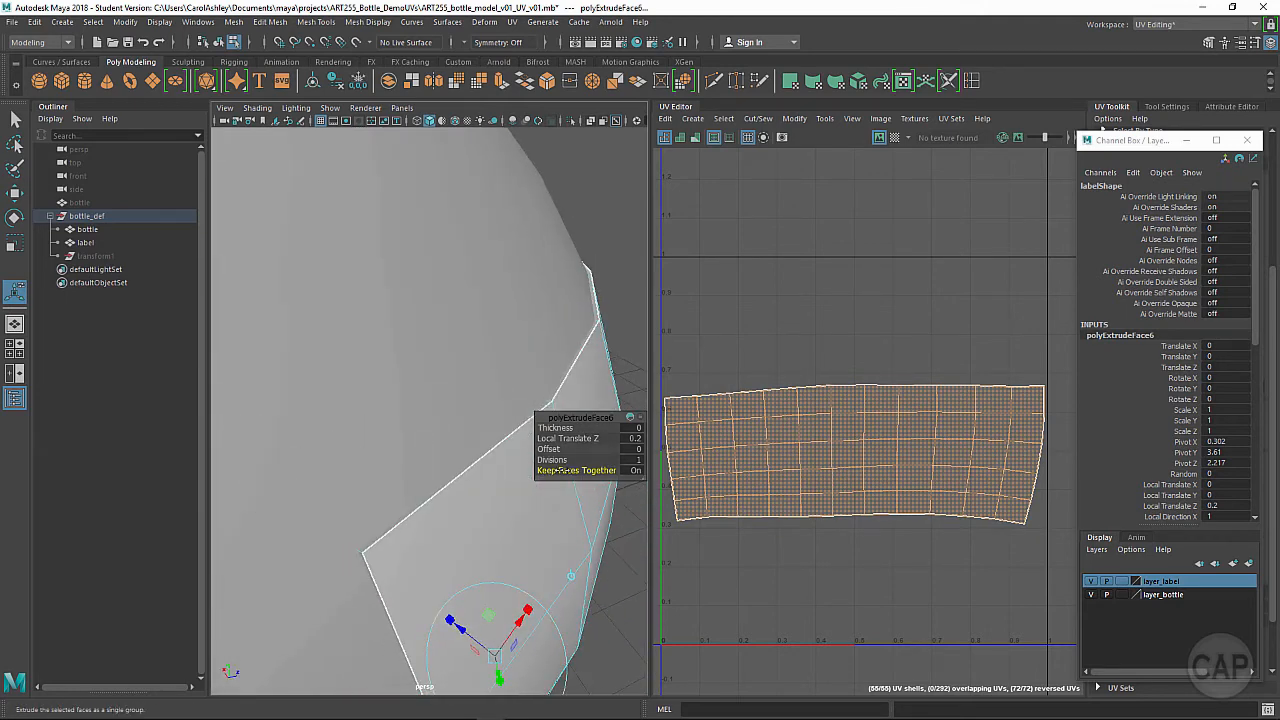
{"action": "left_click_drag", "start_coordinate": [565, 439], "coordinate": [568, 439]}
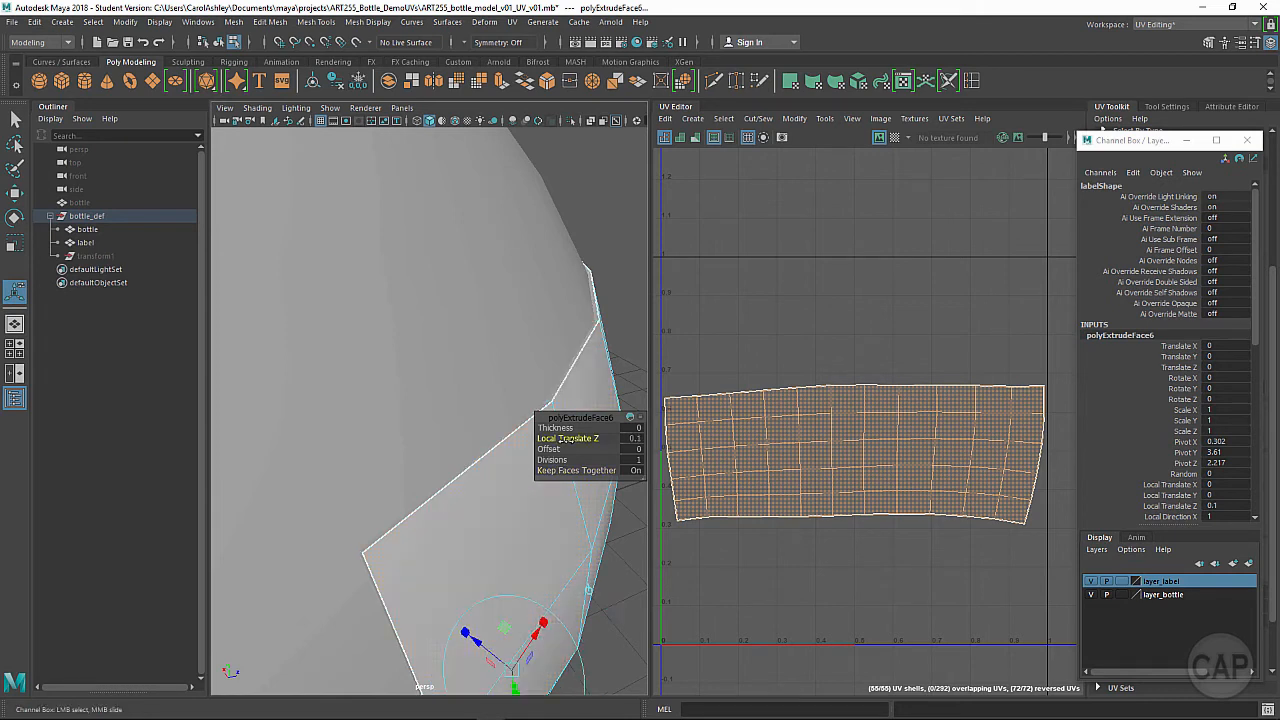
{"action": "left_click", "coordinate": [633, 441]}
{"action": "key", "text": "Return"}
- Inspect the label's edge thickness up close and set the extrusion's Local Translate Z to 0.05
{"action": "scroll", "coordinate": [397, 483], "scroll_direction": "up", "scroll_amount": 4}
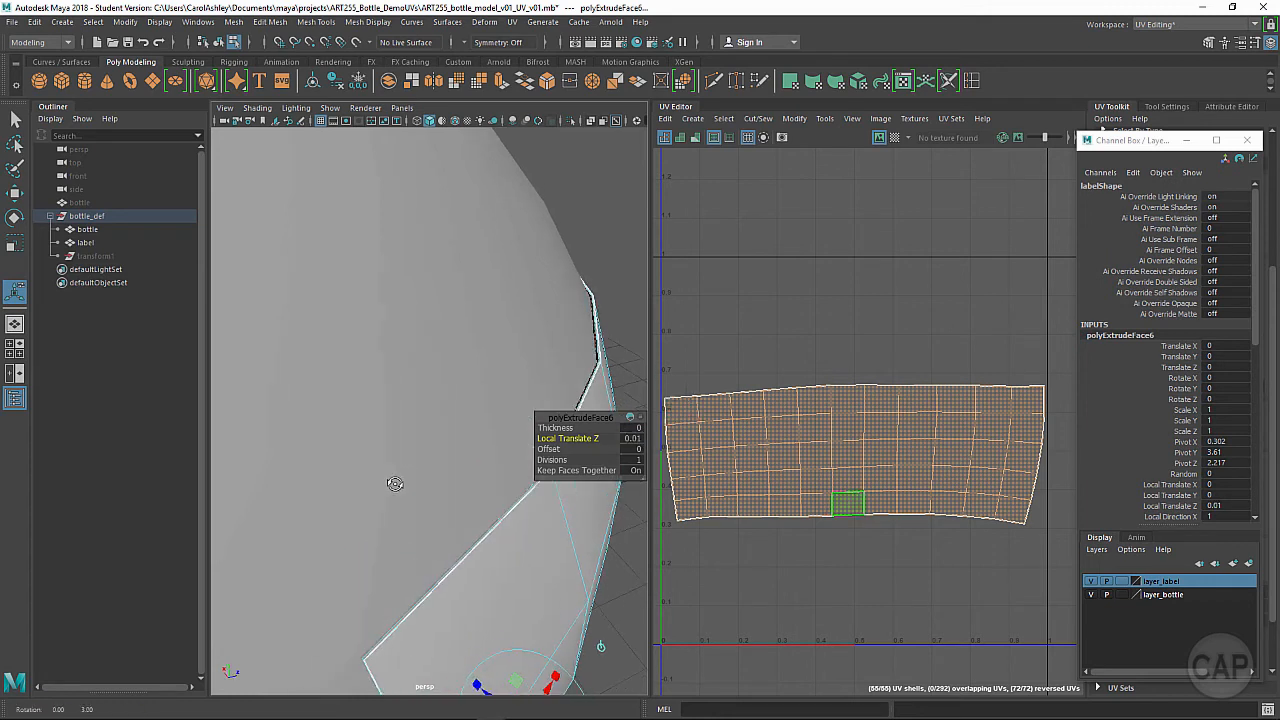
{"action": "right_click_drag", "start_coordinate": [413, 477], "coordinate": [420, 474], "text": "alt"}
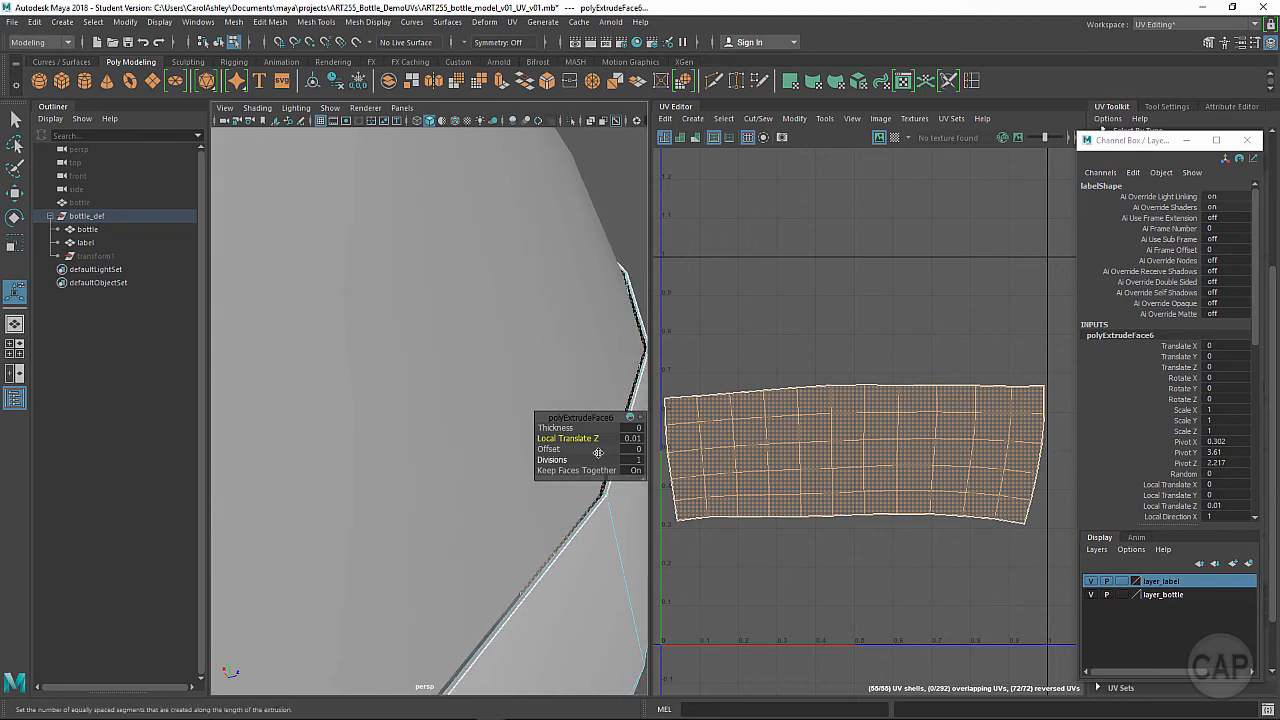
{"action": "left_click", "coordinate": [634, 439]}
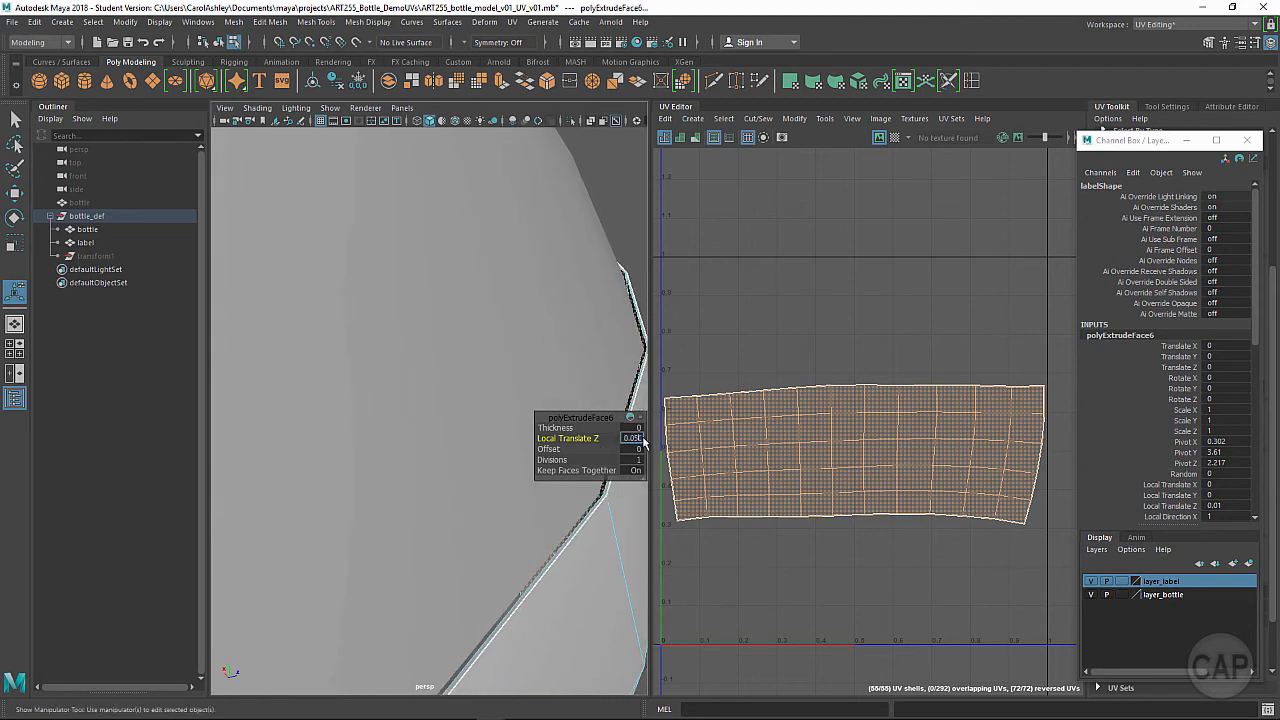
{"action": "key", "text": "Return"}
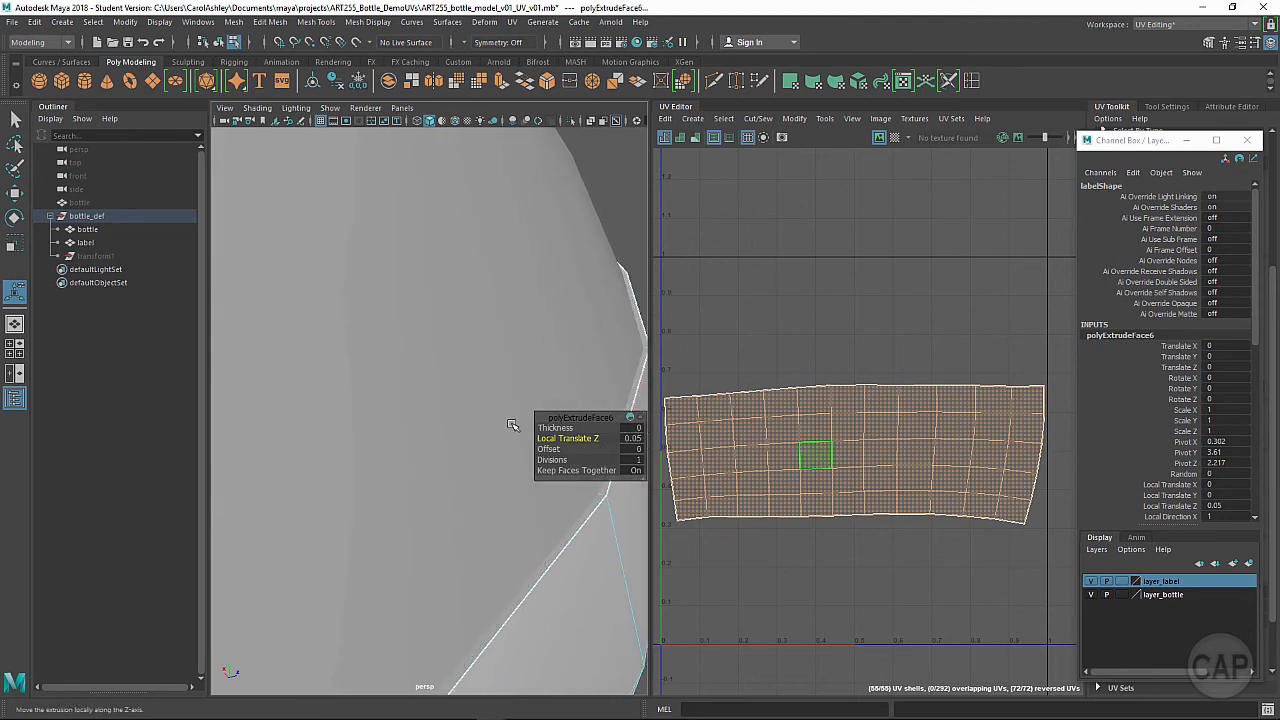
- Leave the Extrude tool, return the label to object mode, and check the thickened label on the whole bottle
{"action": "left_click_drag", "start_coordinate": [480, 471], "coordinate": [420, 420], "text": "alt"}
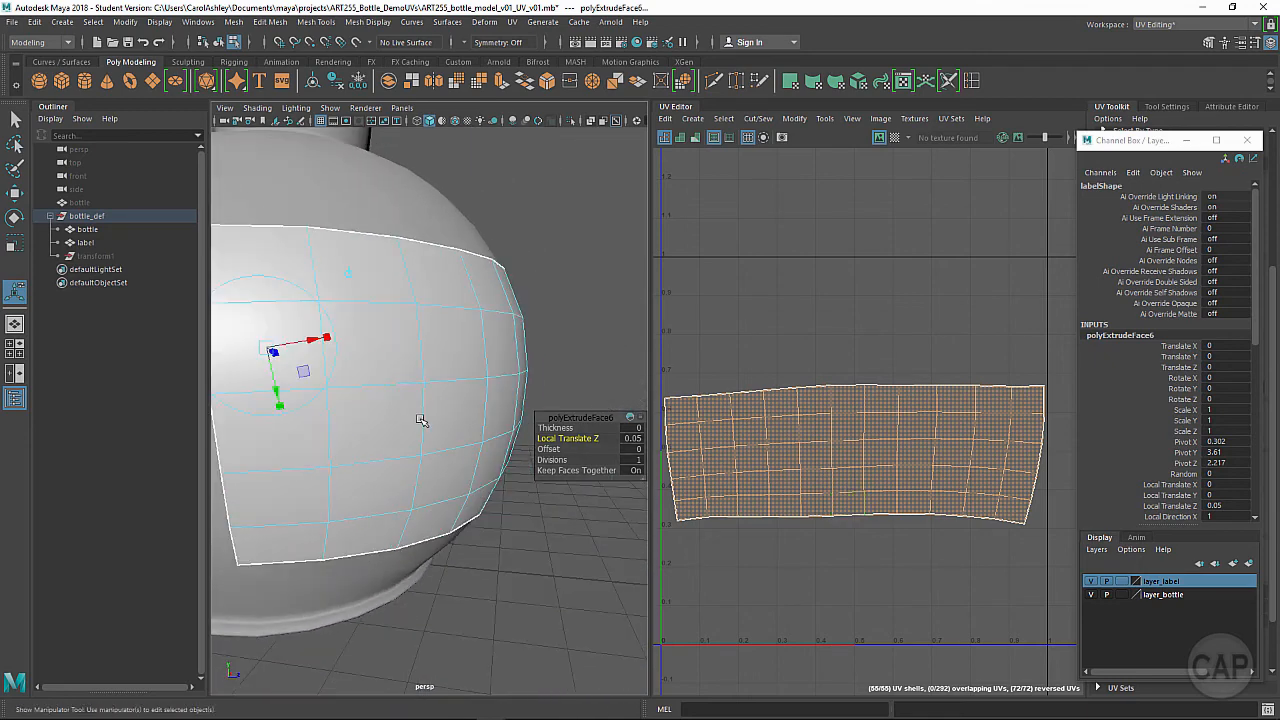
{"action": "key", "text": "q"}
{"action": "right_click_drag", "start_coordinate": [421, 416], "coordinate": [358, 397], "text": "alt"}
{"action": "middle_click_drag", "start_coordinate": [402, 397], "coordinate": [404, 450], "text": "alt"}
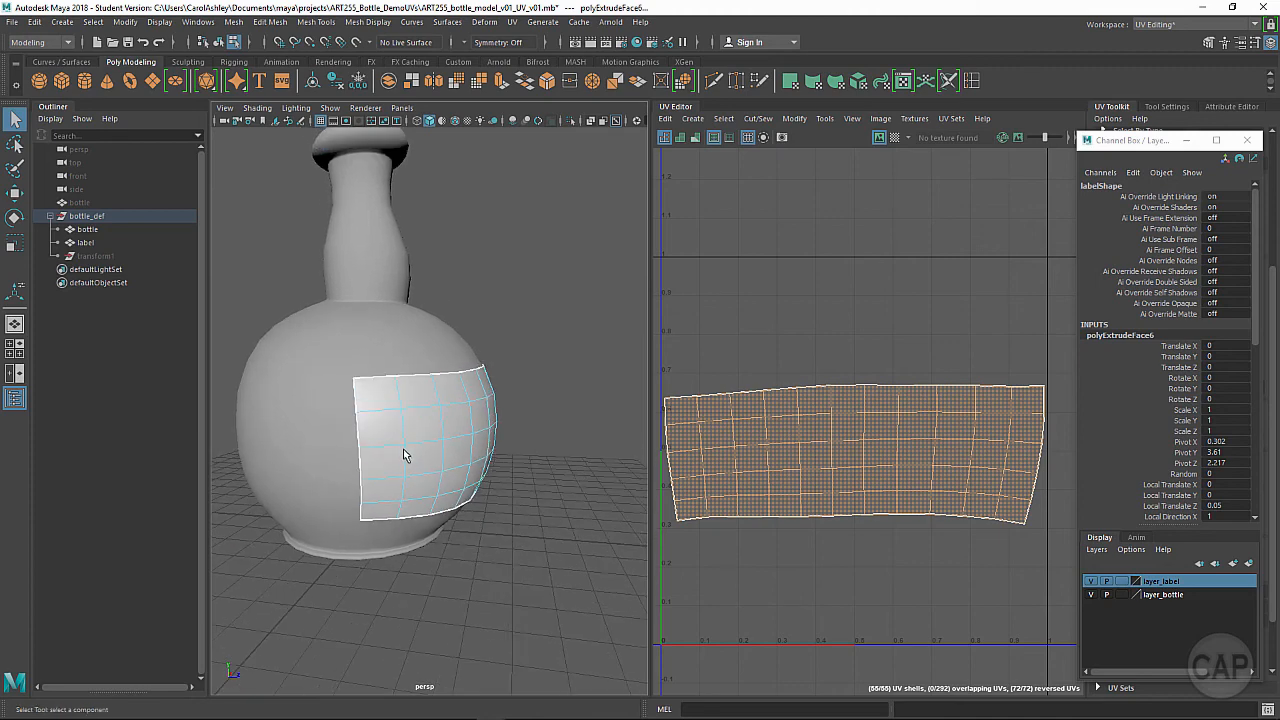
{"action": "left_click_drag", "start_coordinate": [403, 449], "coordinate": [387, 437], "text": "alt"}
{"action": "right_click_drag", "start_coordinate": [388, 437], "coordinate": [448, 290]}
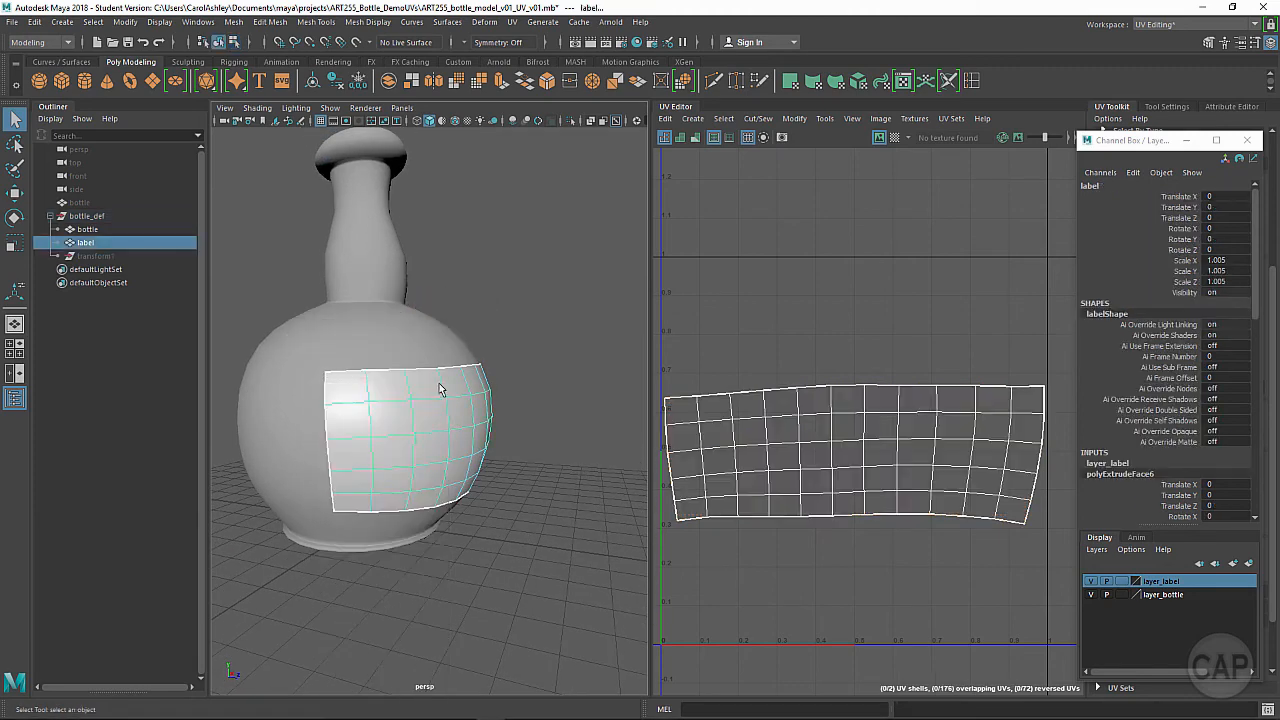
{"action": "left_click_drag", "start_coordinate": [428, 425], "coordinate": [437, 451], "text": "alt"}
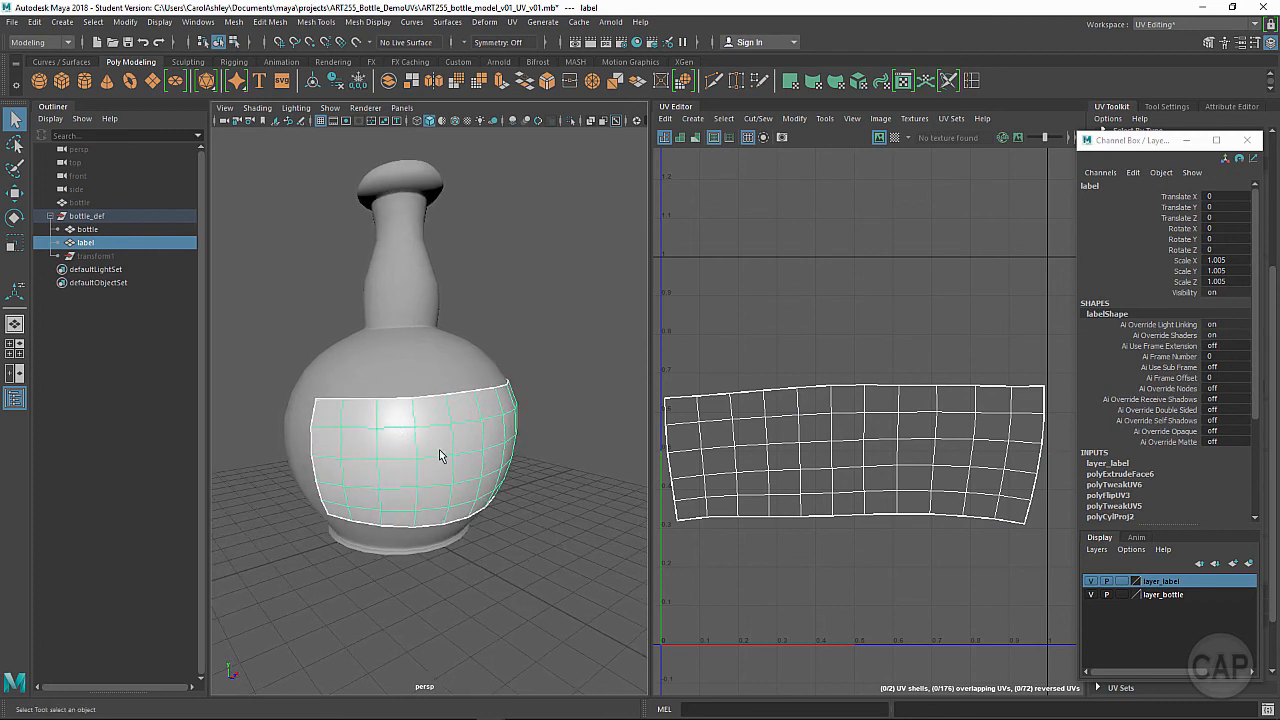